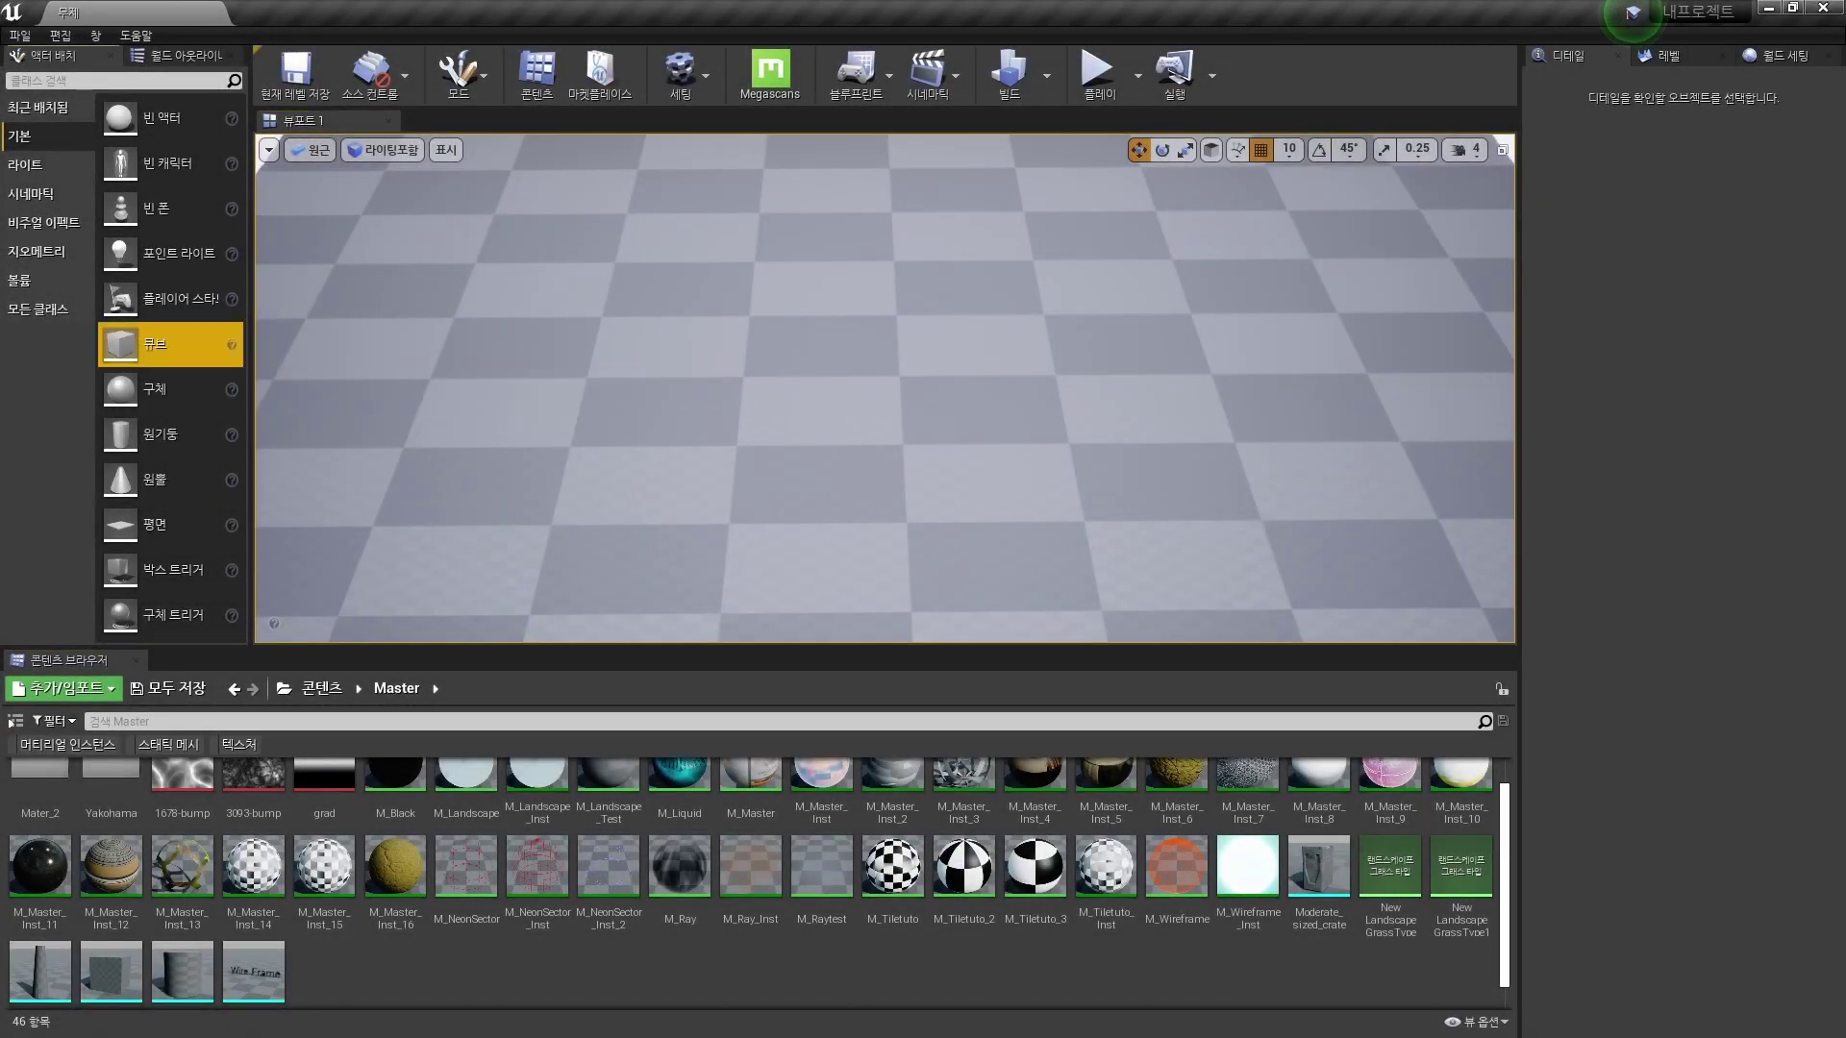
# - Place a cube in the level and raise it to Z 70
pyautogui.moveTo(120, 343); pyautogui.dragTo(822, 318)
pyautogui.moveTo(844, 222); pyautogui.dragTo(844, 207)
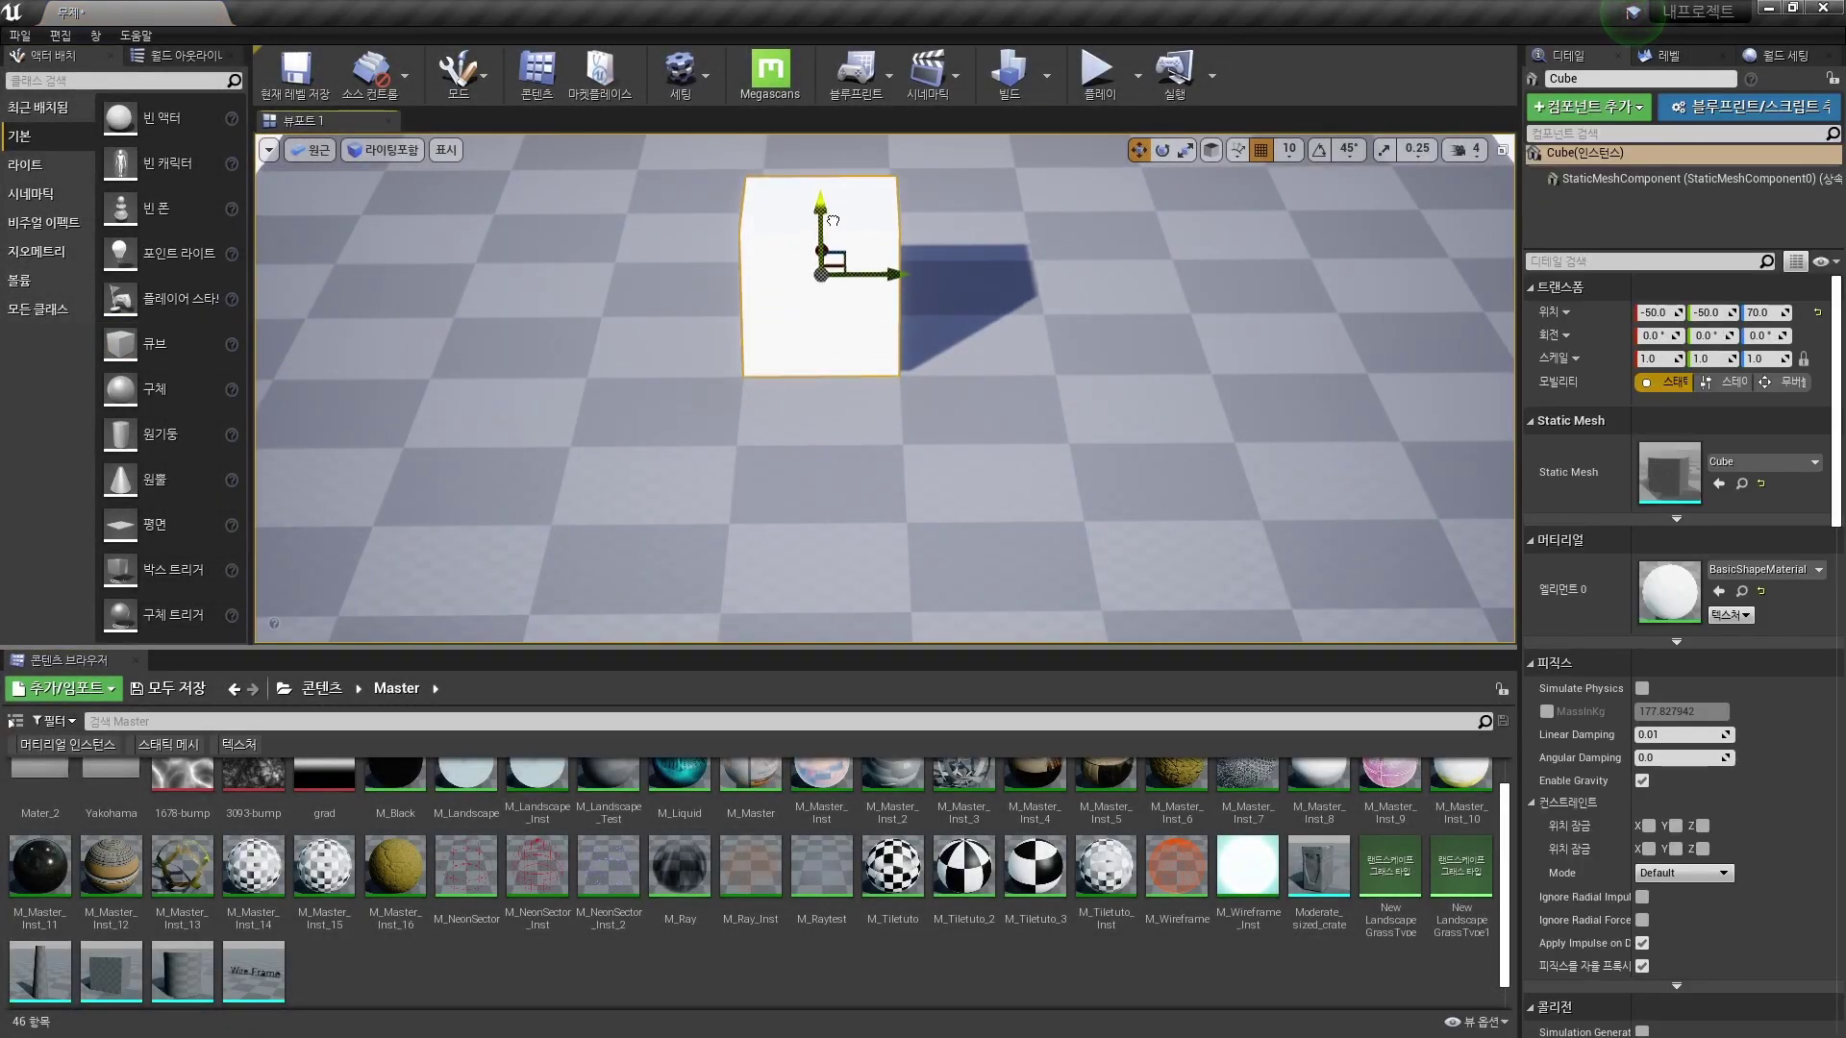
pyautogui.moveTo(844, 206); pyautogui.dragTo(798, 289, button='right')
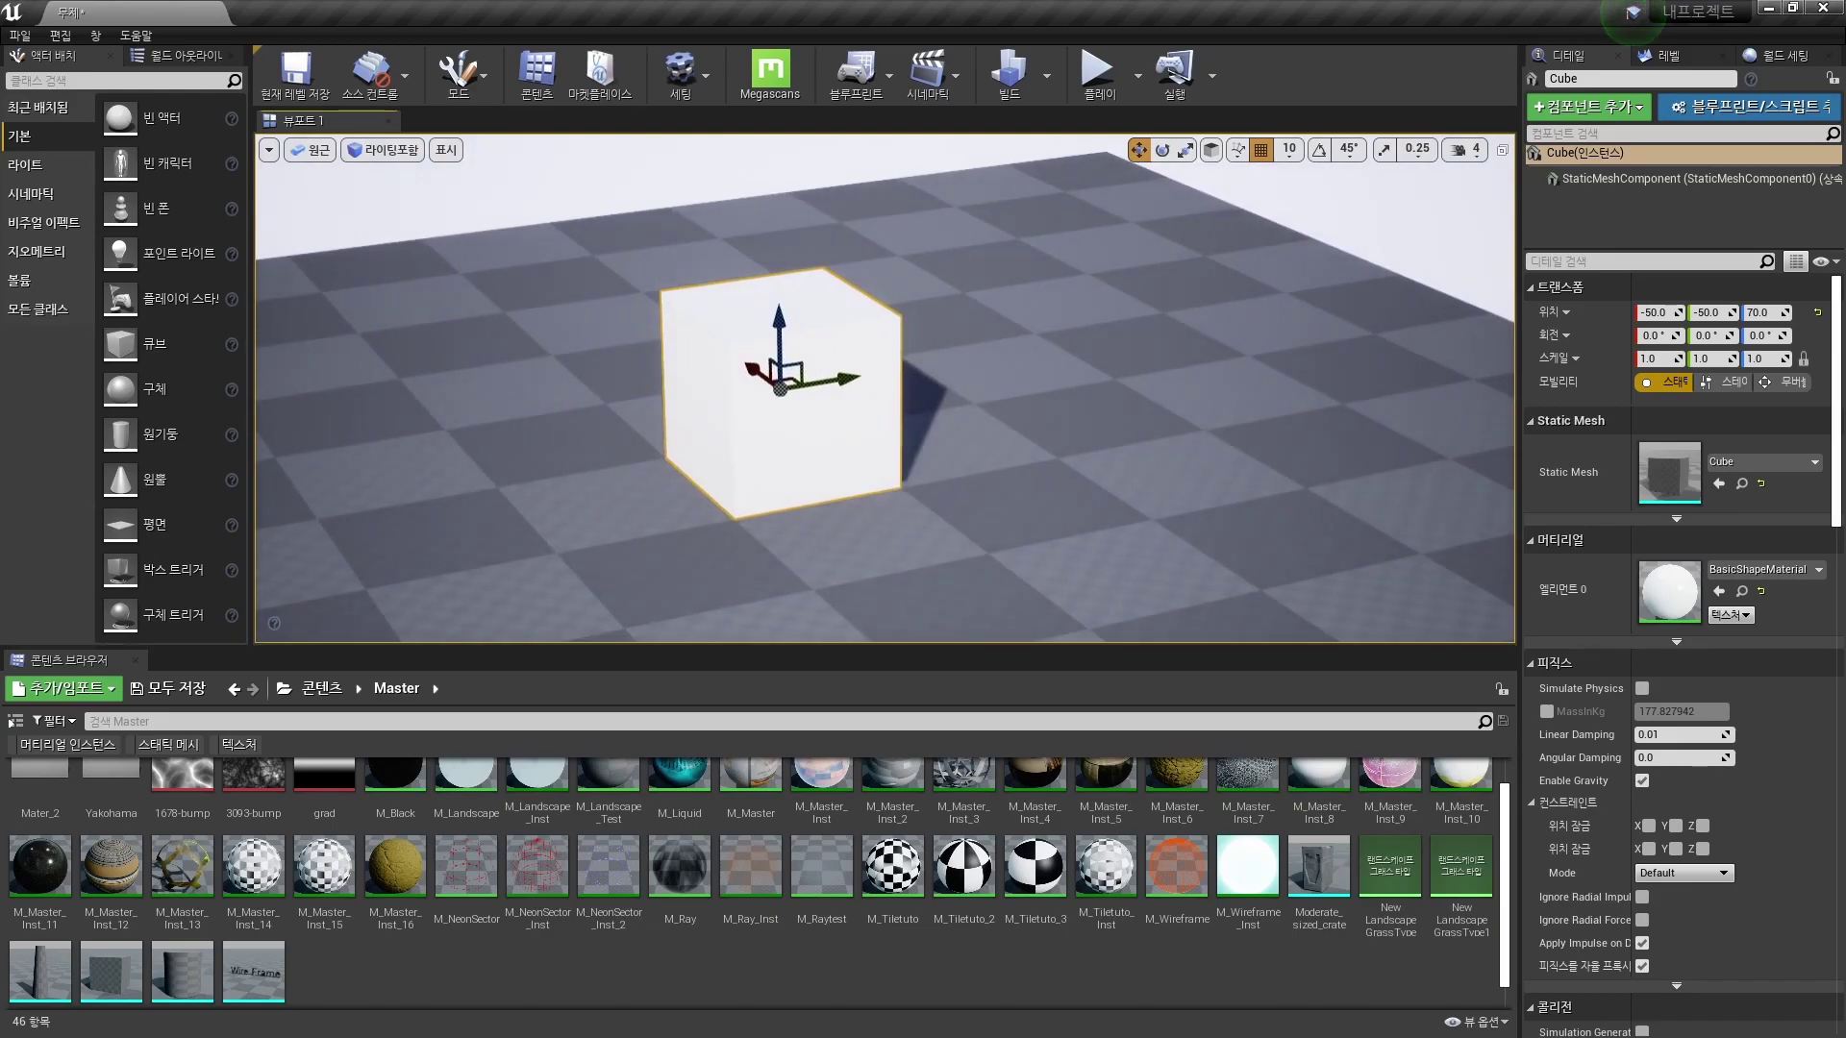
# - Apply the icy blue M_Master_Inst material to the cube and deselect it
pyautogui.scroll(1, 769, 865)
pyautogui.moveTo(750, 793); pyautogui.dragTo(780, 423)
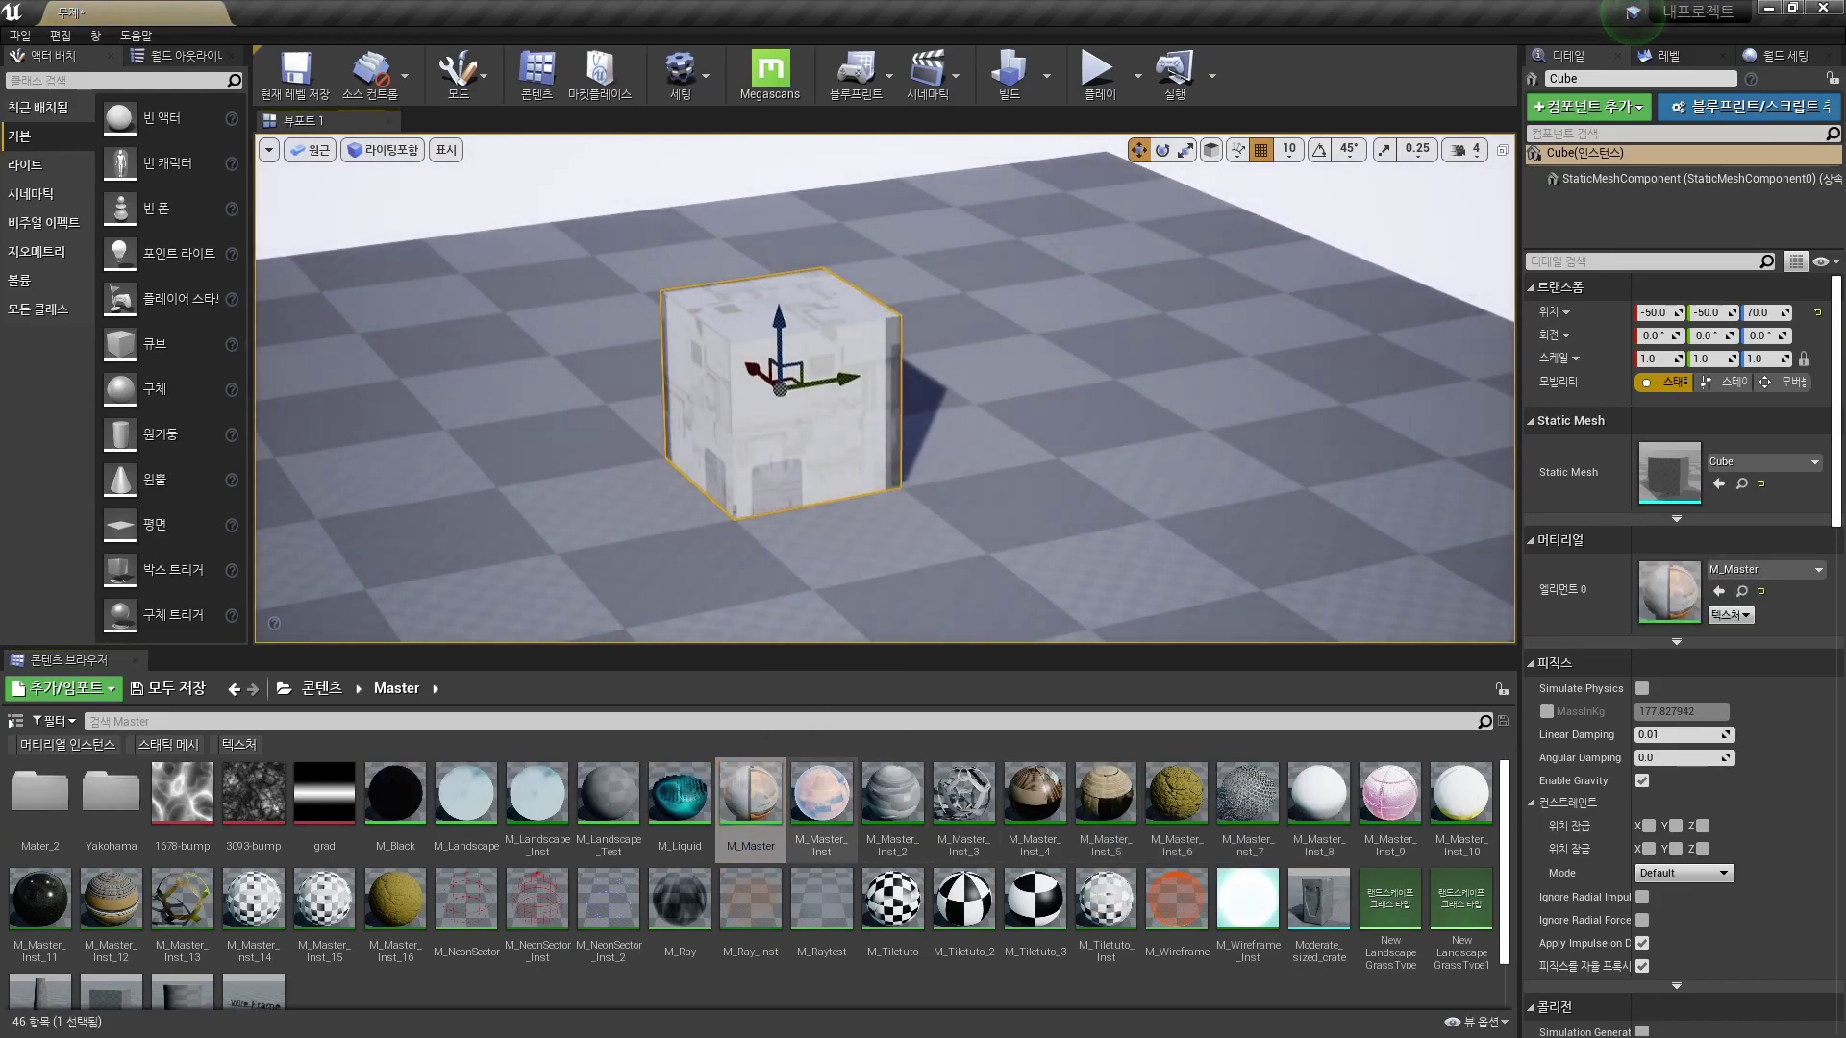
pyautogui.moveTo(821, 793); pyautogui.dragTo(798, 404)
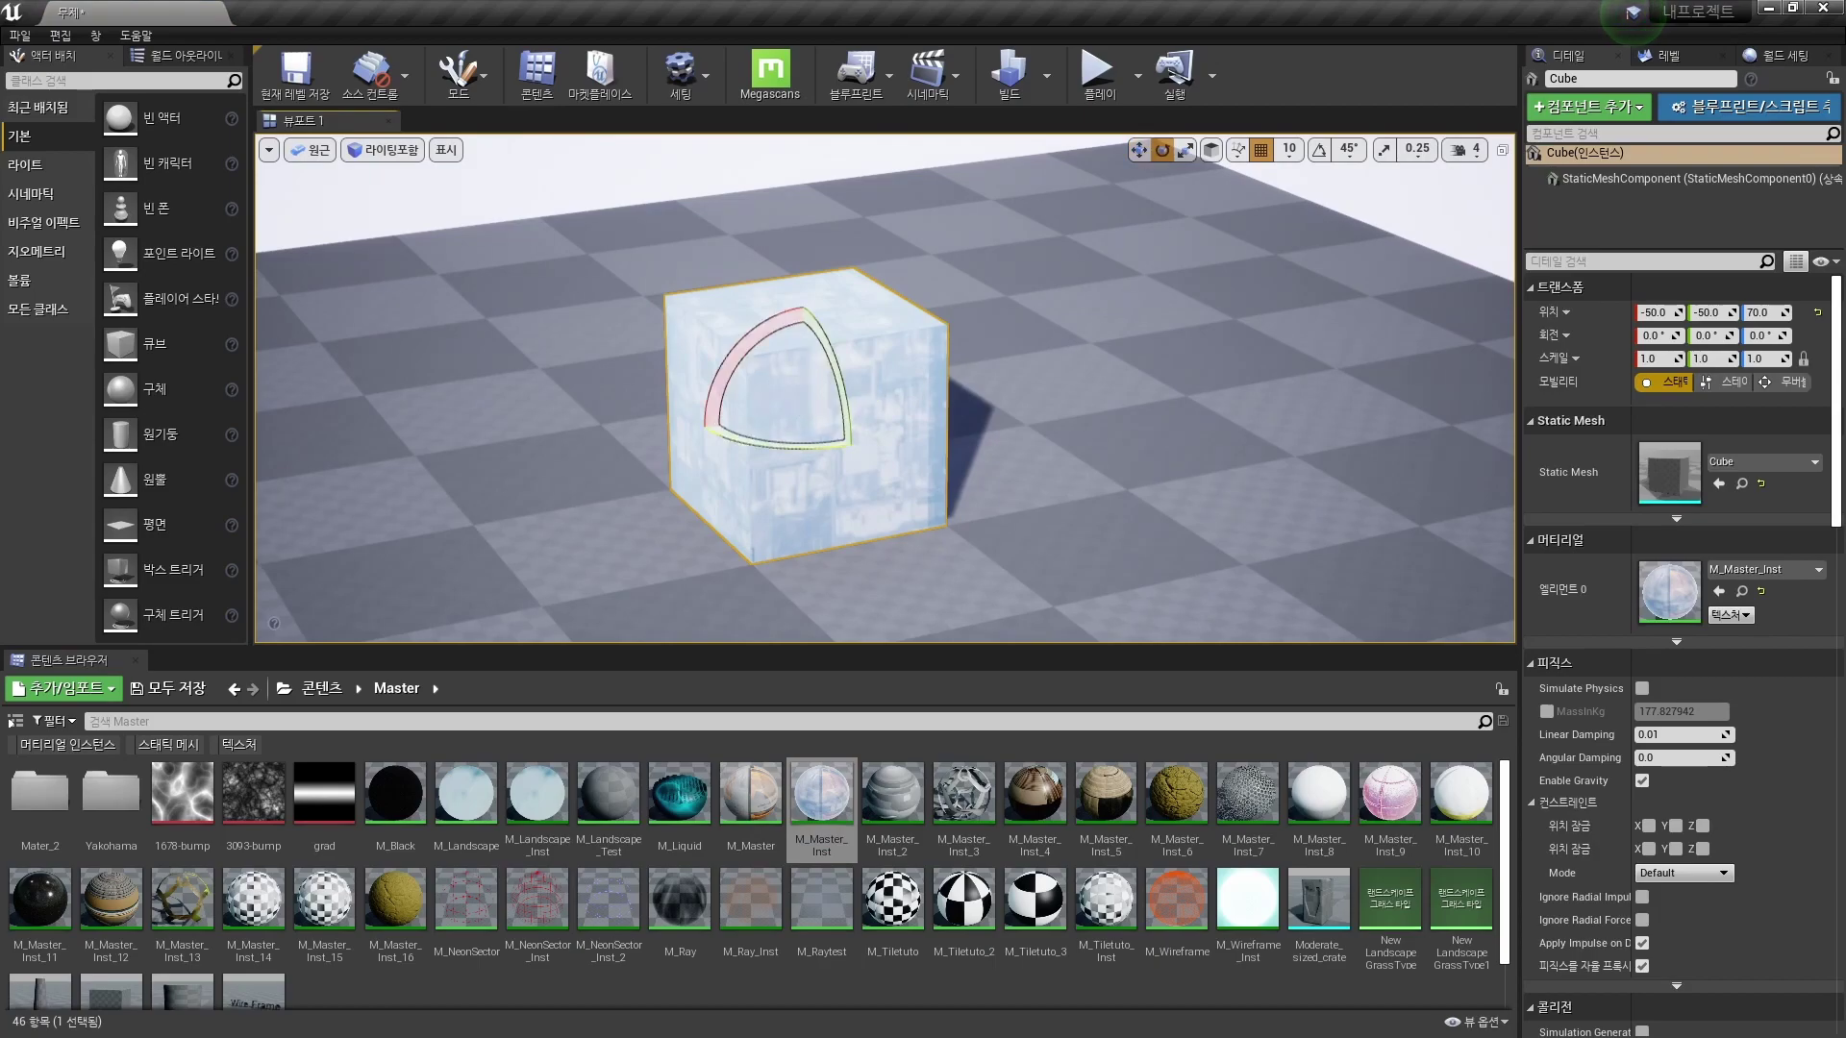
pyautogui.press('Escape')
pyautogui.moveTo(884, 384); pyautogui.dragTo(846, 404, button='right')
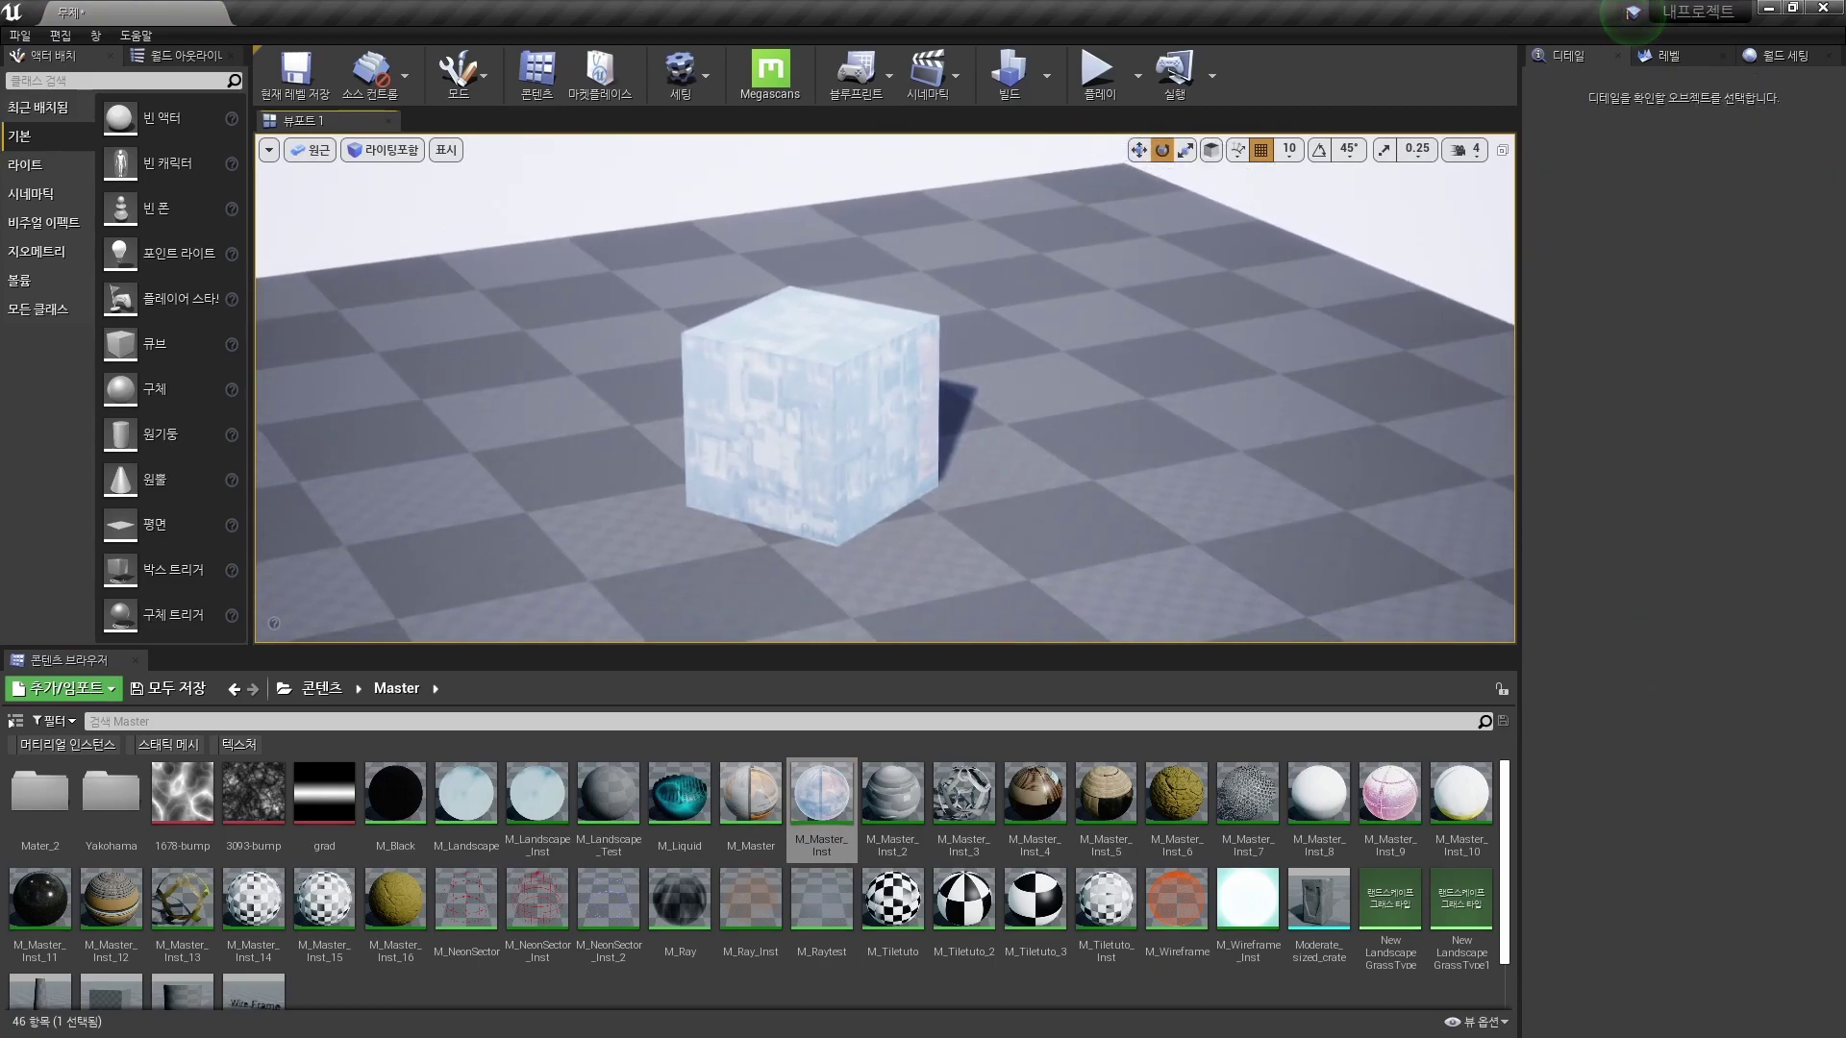
# - Create NewParticleSystem in the Master folder and drop it into the level beside the cube
pyautogui.scroll(-1, 609, 855)
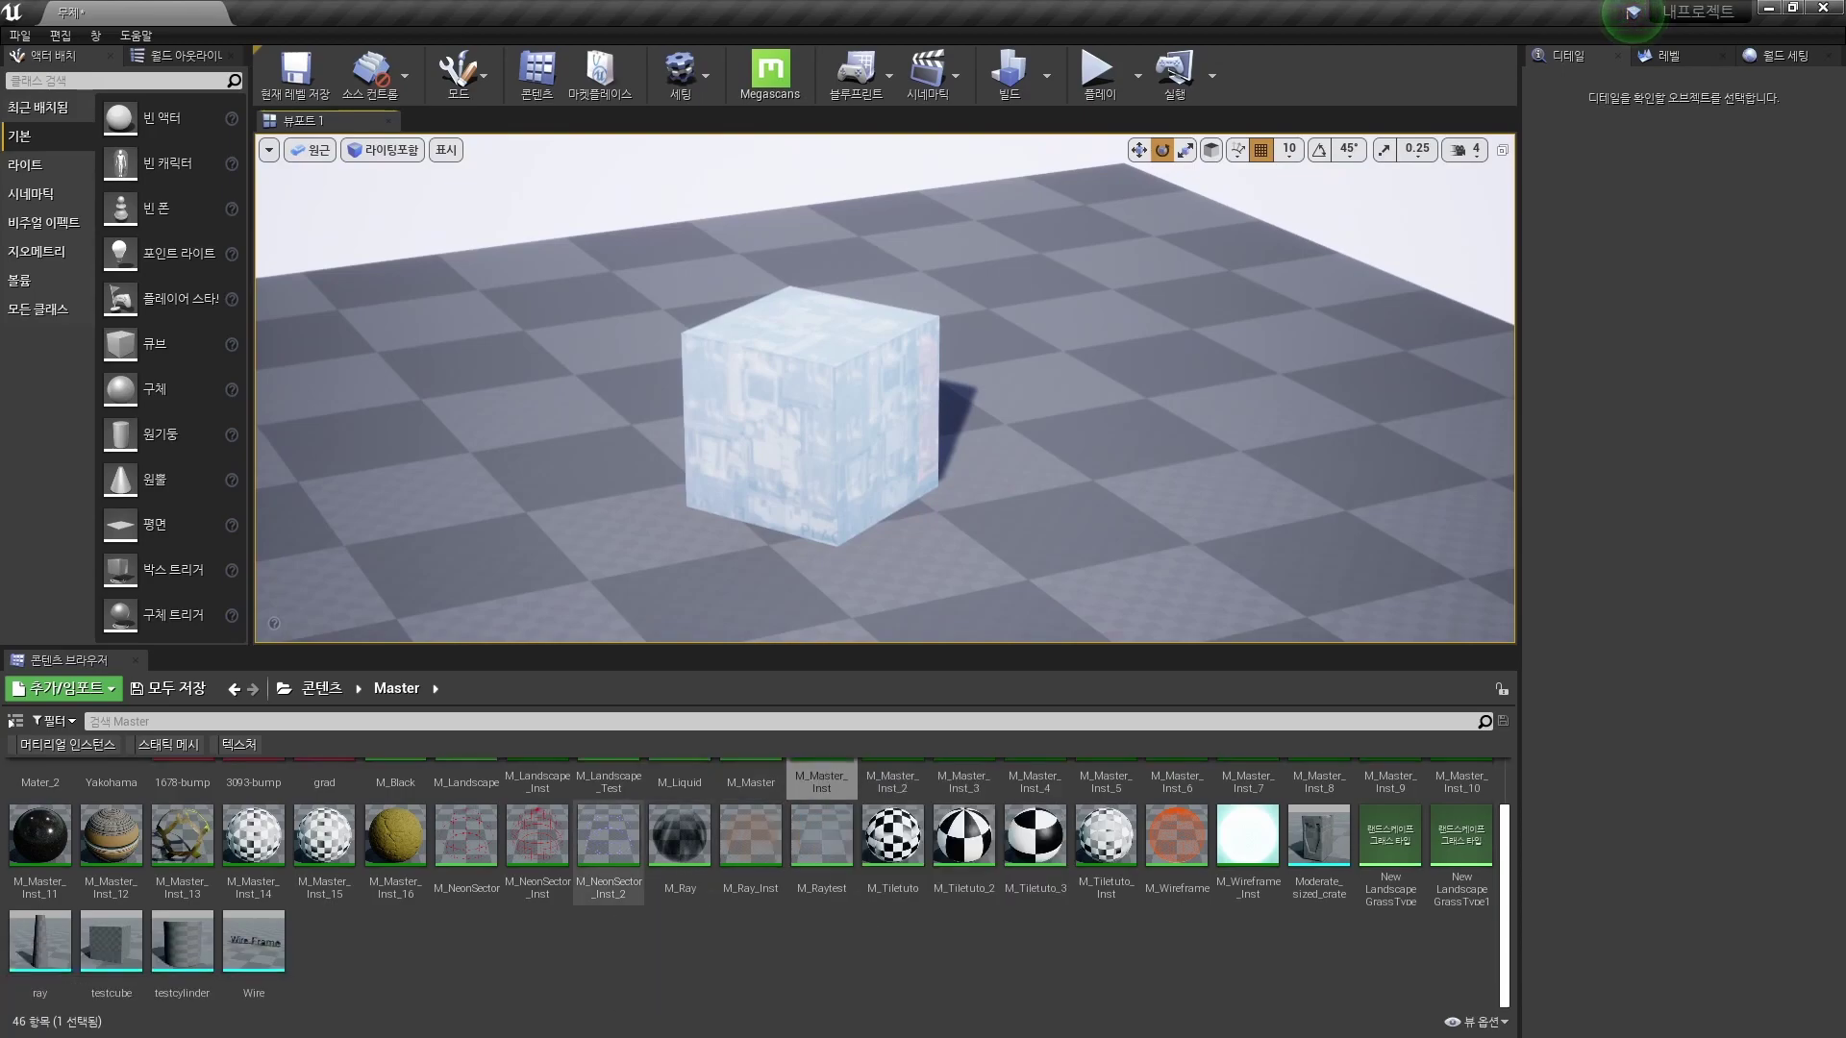
pyautogui.rightClick(579, 928)
pyautogui.click(680, 701)
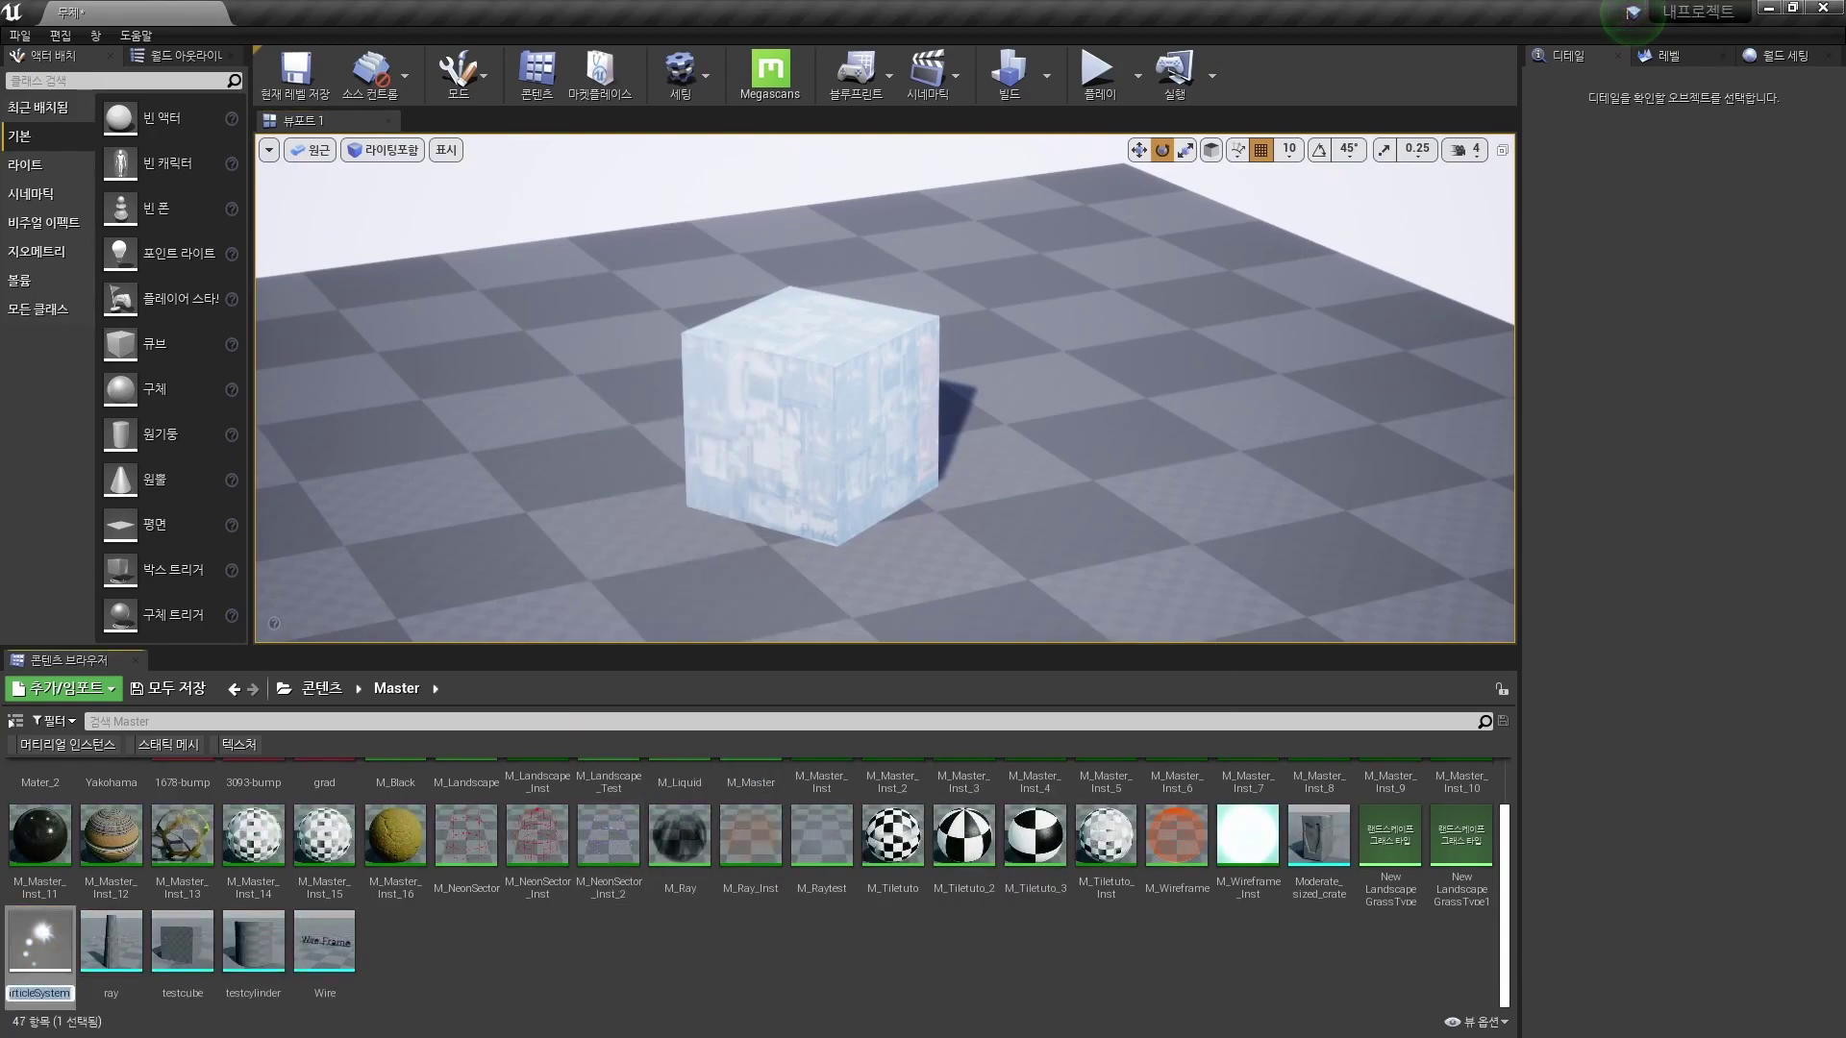
pyautogui.press('Return')
pyautogui.moveTo(39, 937); pyautogui.dragTo(519, 596)
pyautogui.press('f')
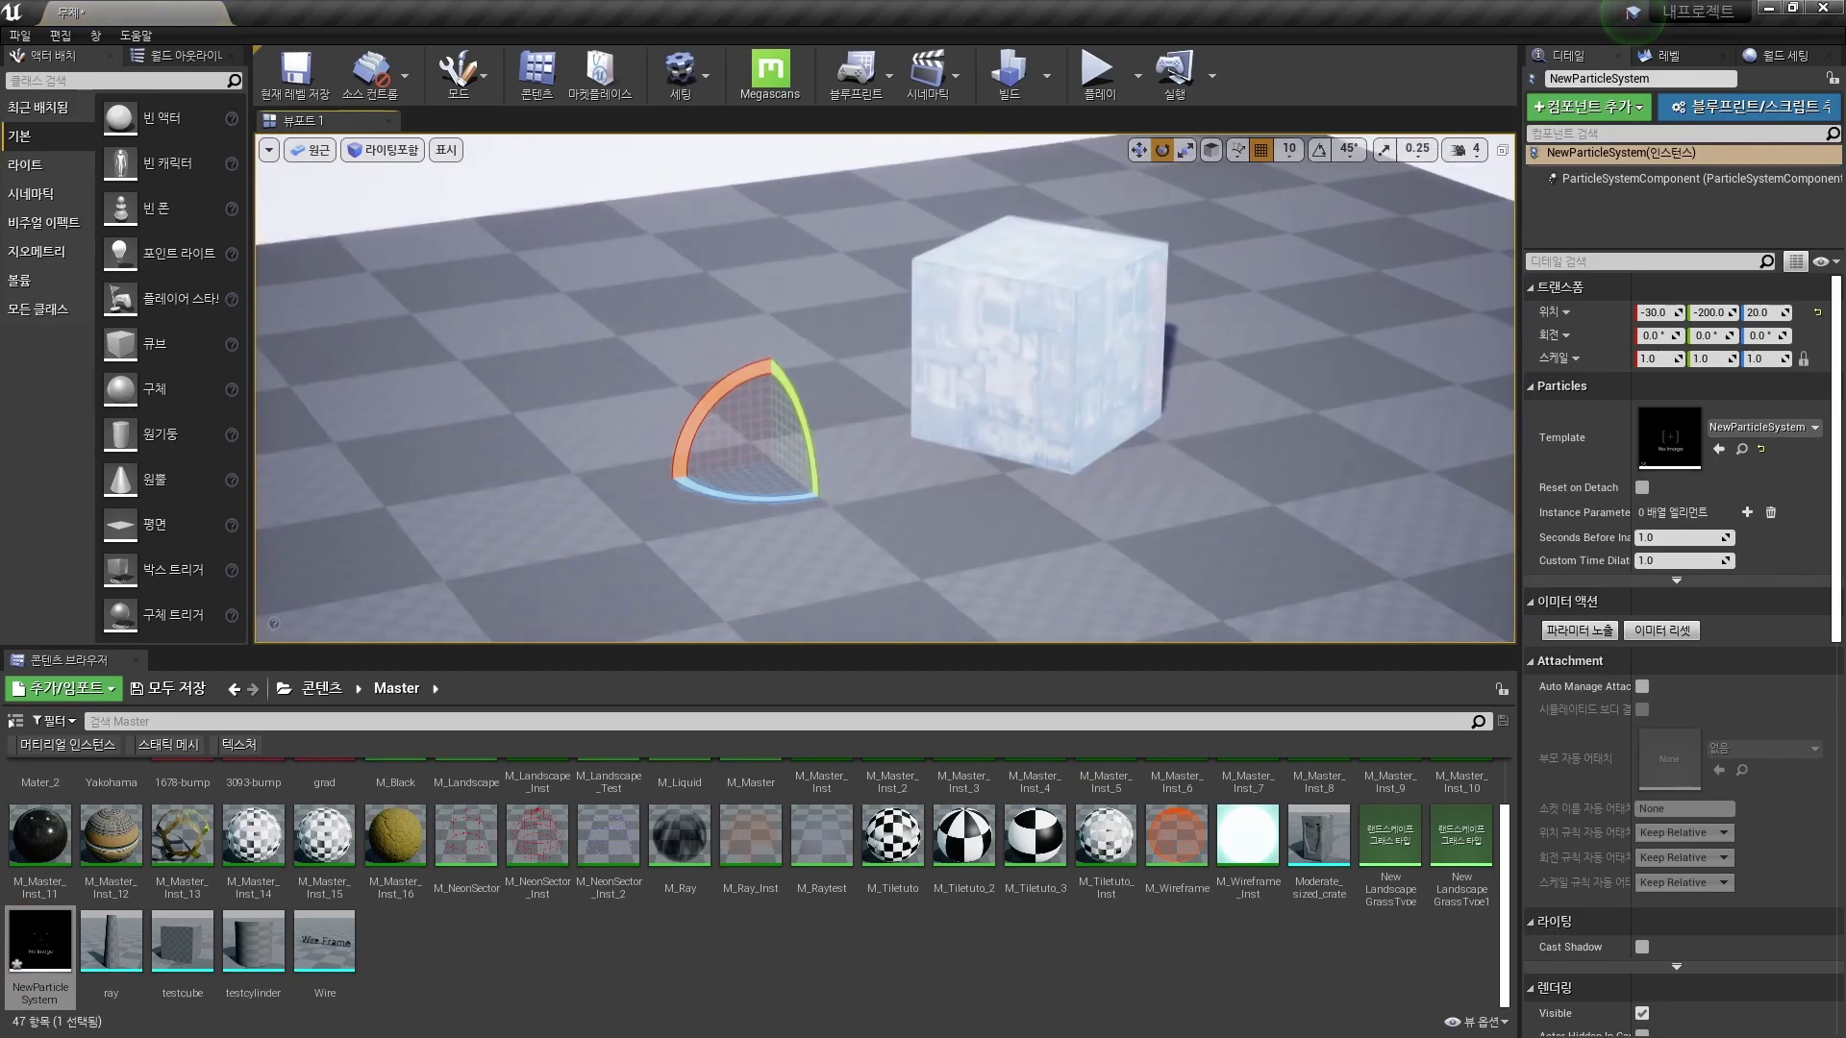
pyautogui.press('Escape')
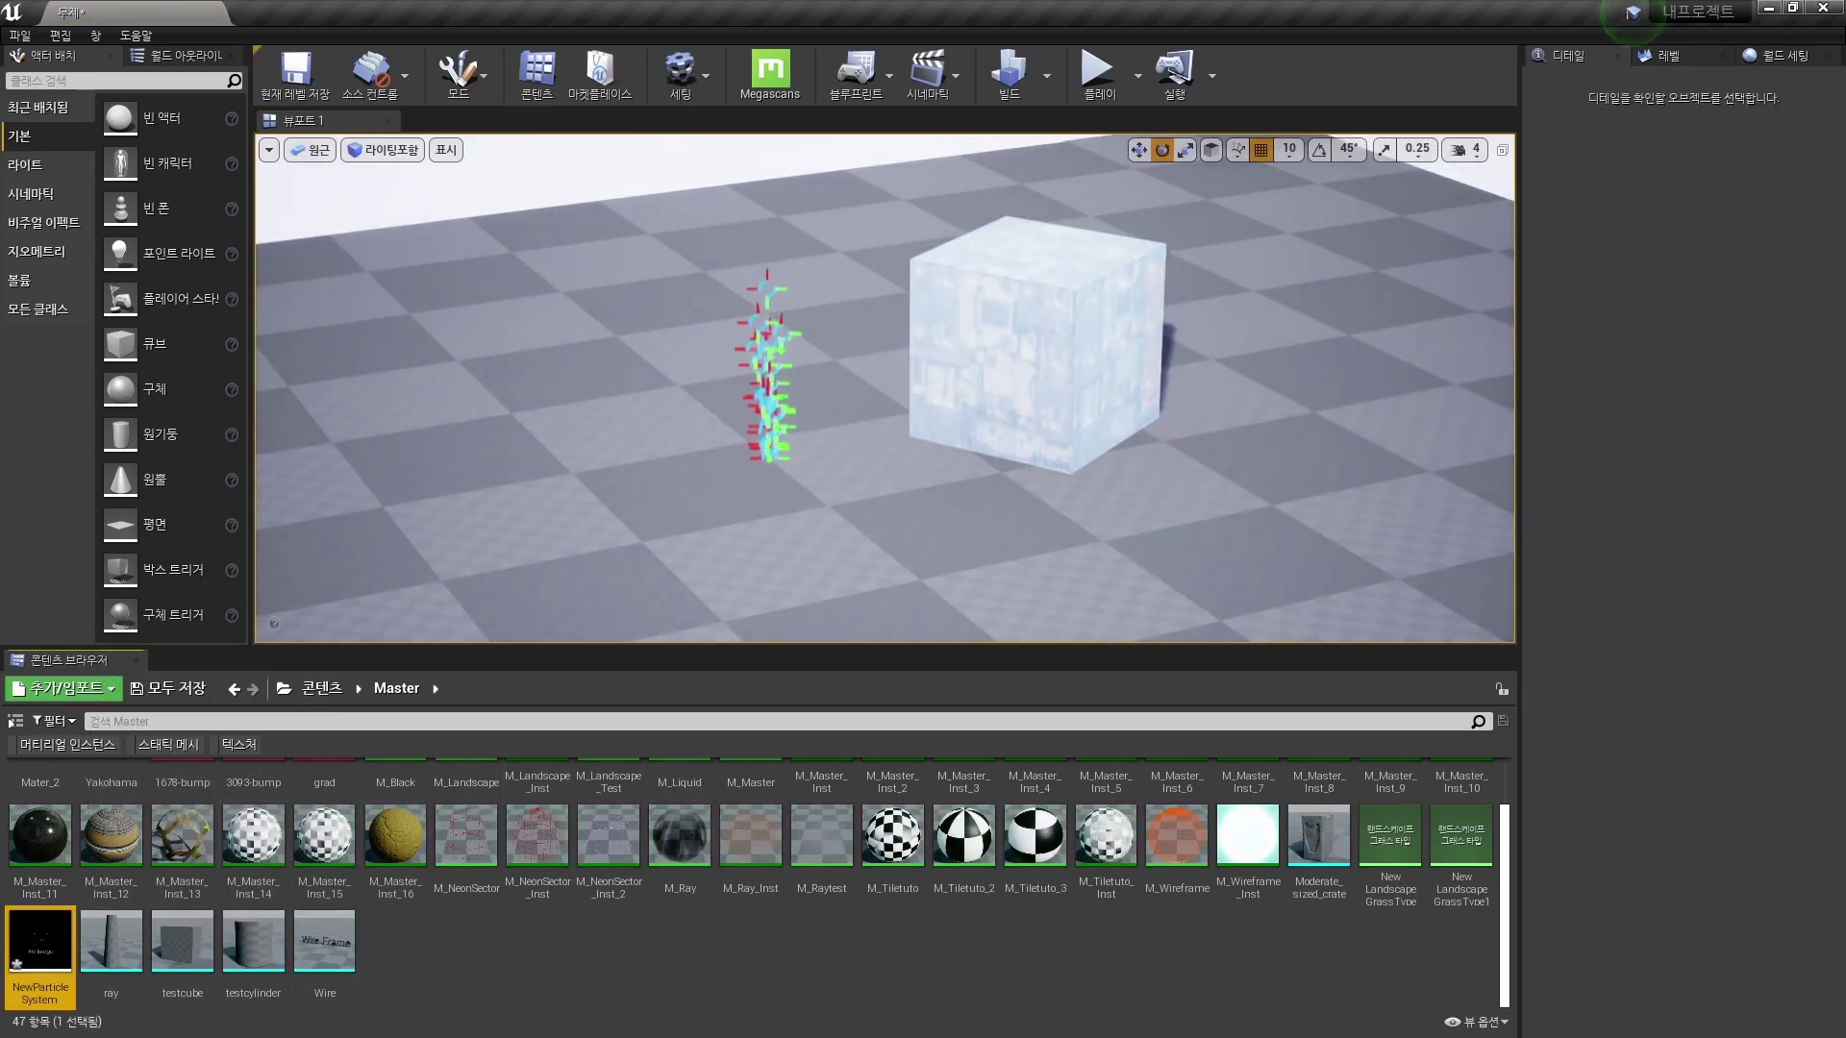
# - Open NewParticleSystem in Cascade and display its Particle Emitter properties
pyautogui.doubleClick(39, 937)
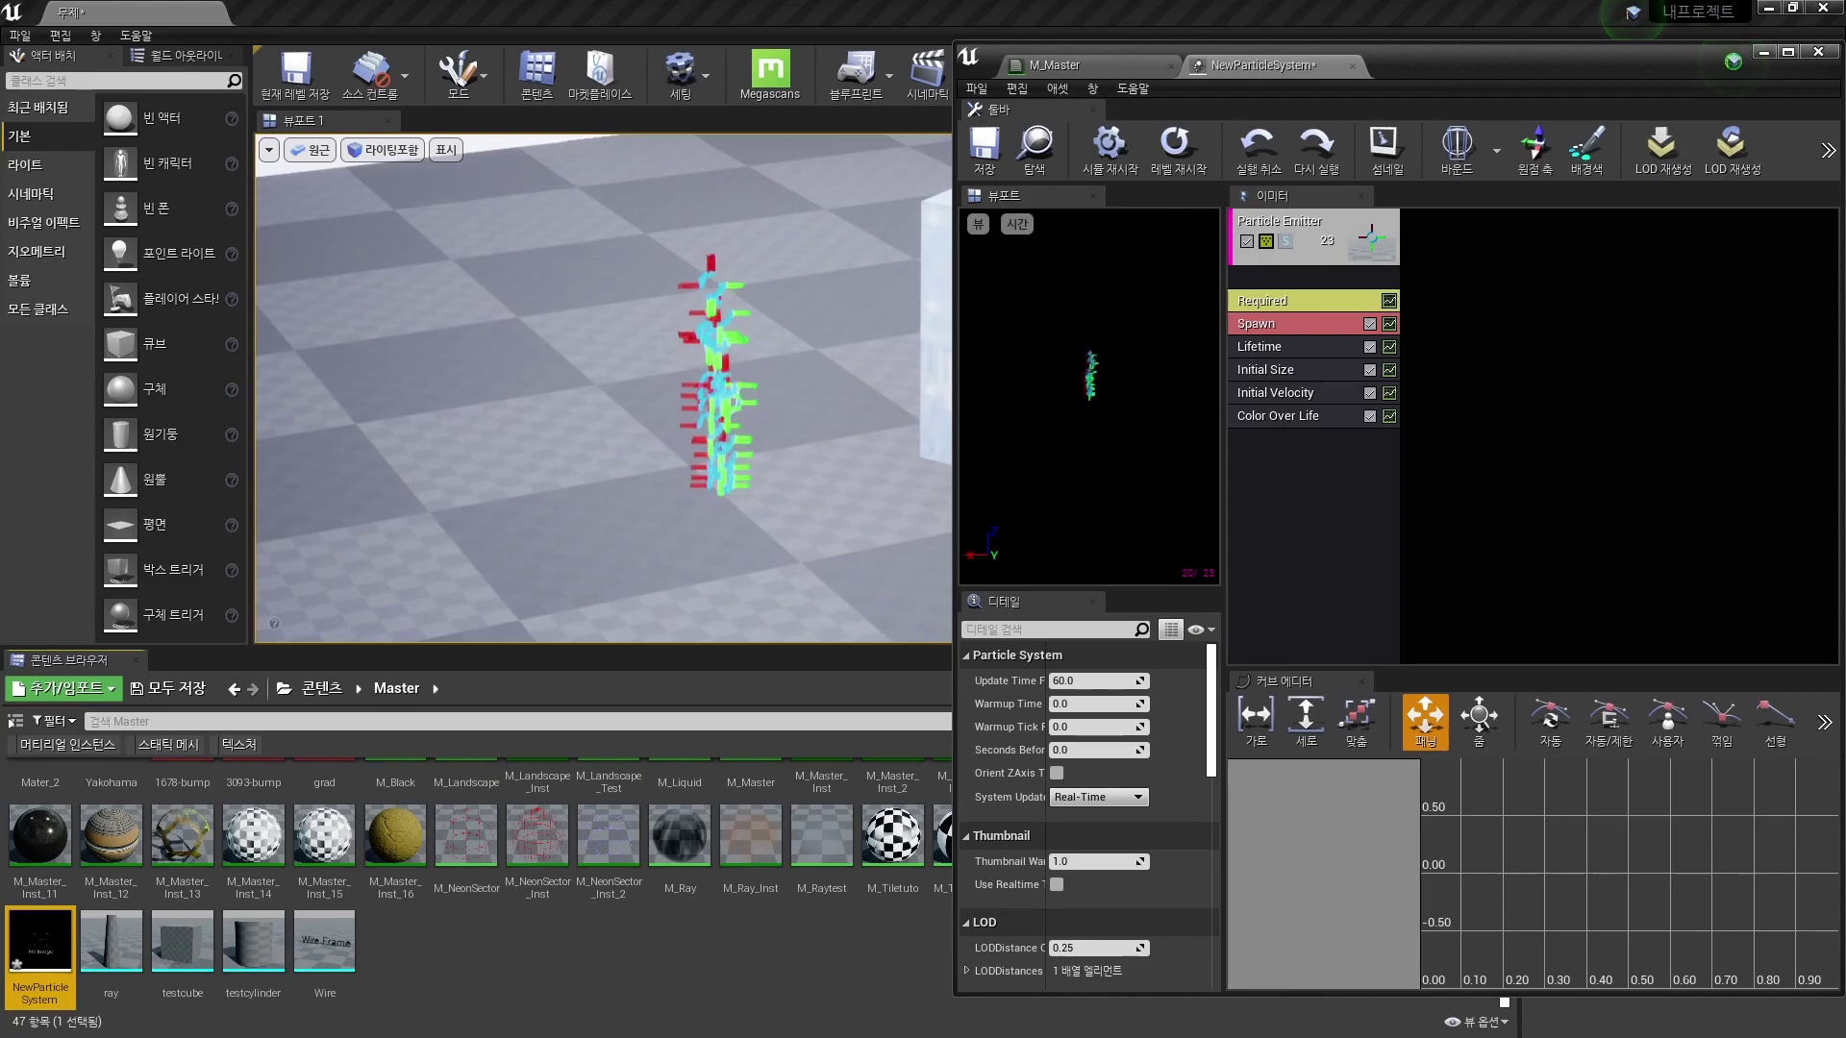
pyautogui.click(1288, 230)
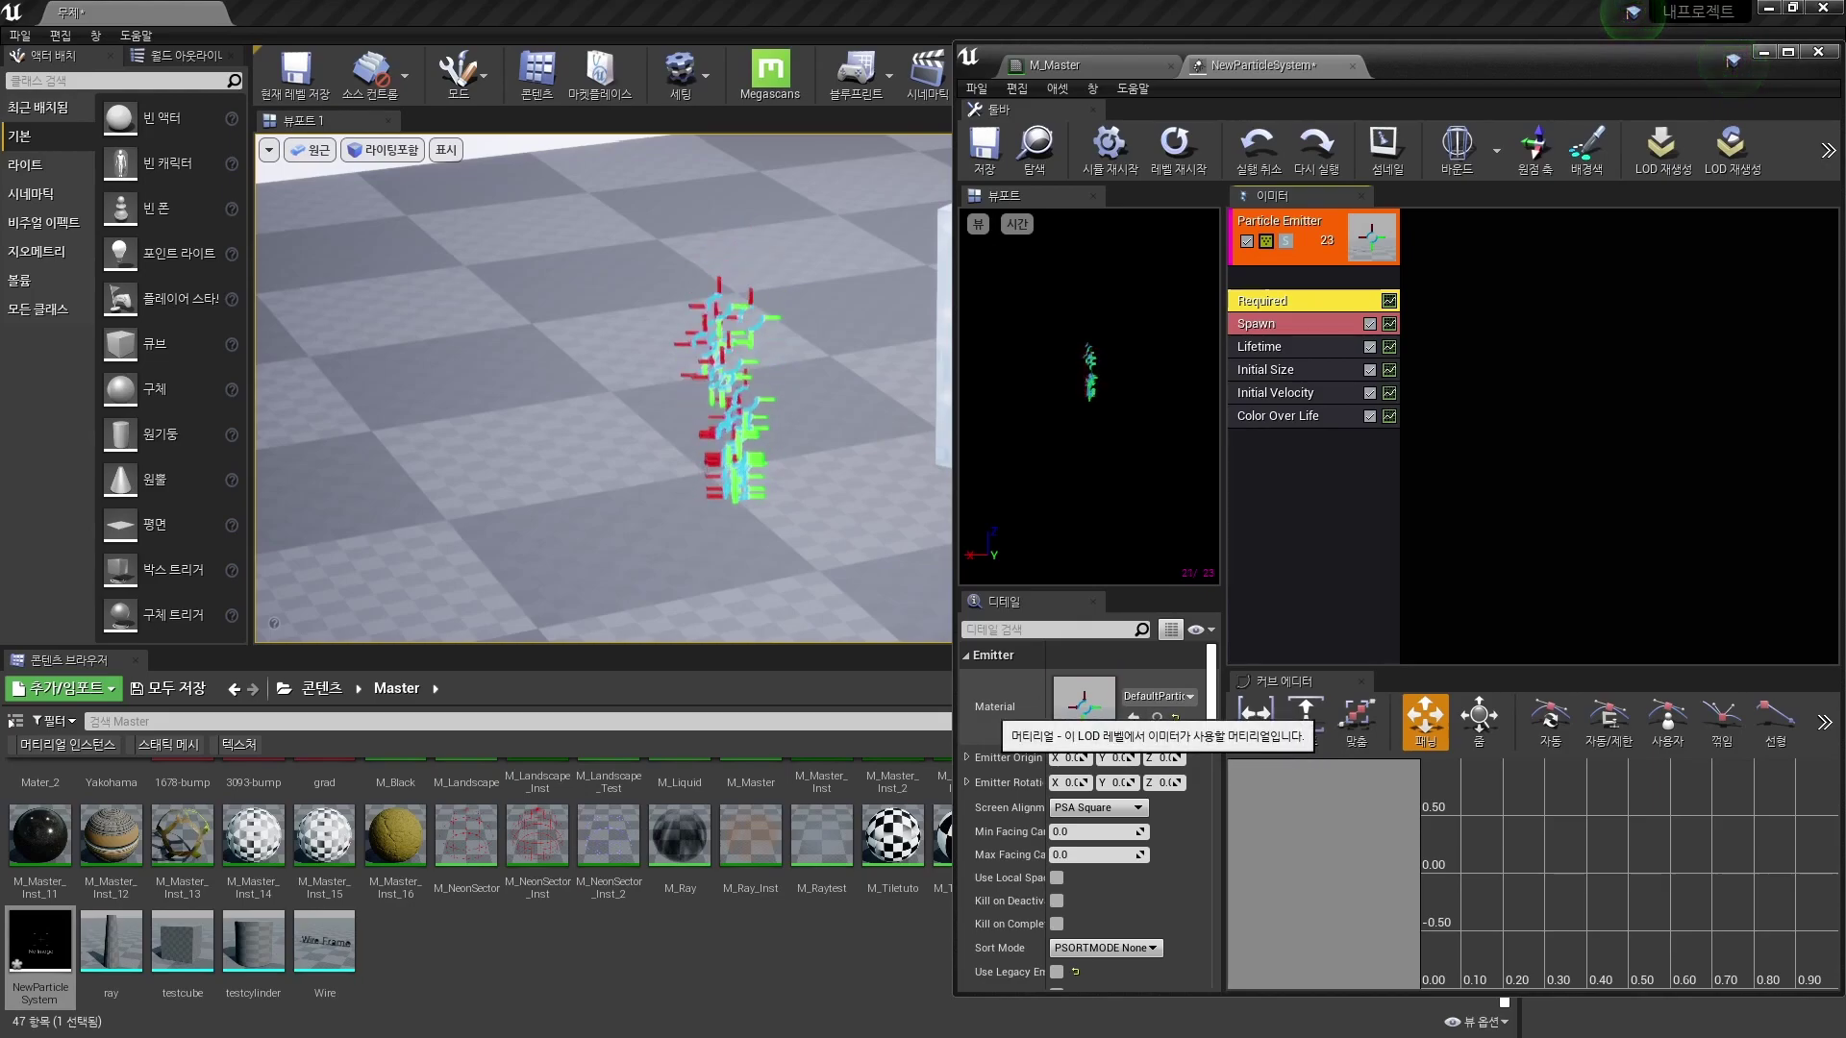
pyautogui.scroll(1, 836, 827)
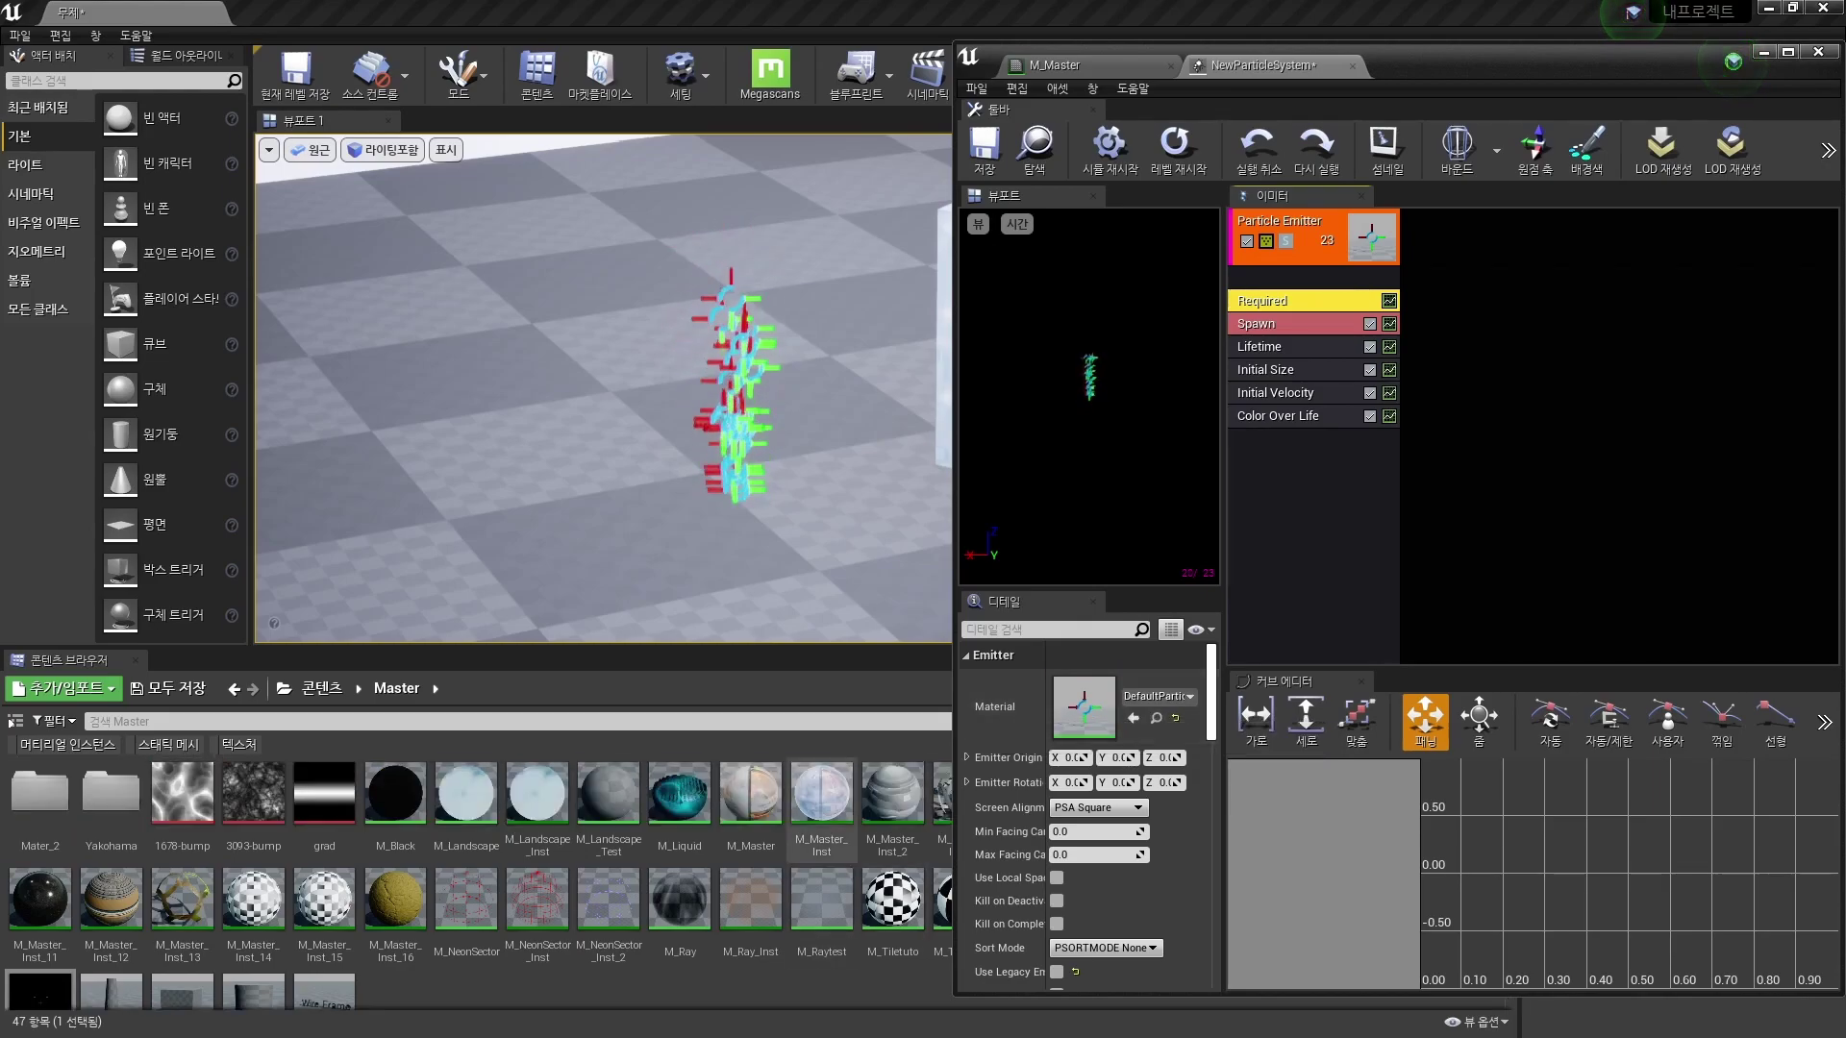
pyautogui.moveTo(596, 385)
pyautogui.mouseDown(button='right')
pyautogui.moveTo(673, 384)
pyautogui.moveTo(615, 385)
pyautogui.mouseUp(button='right')
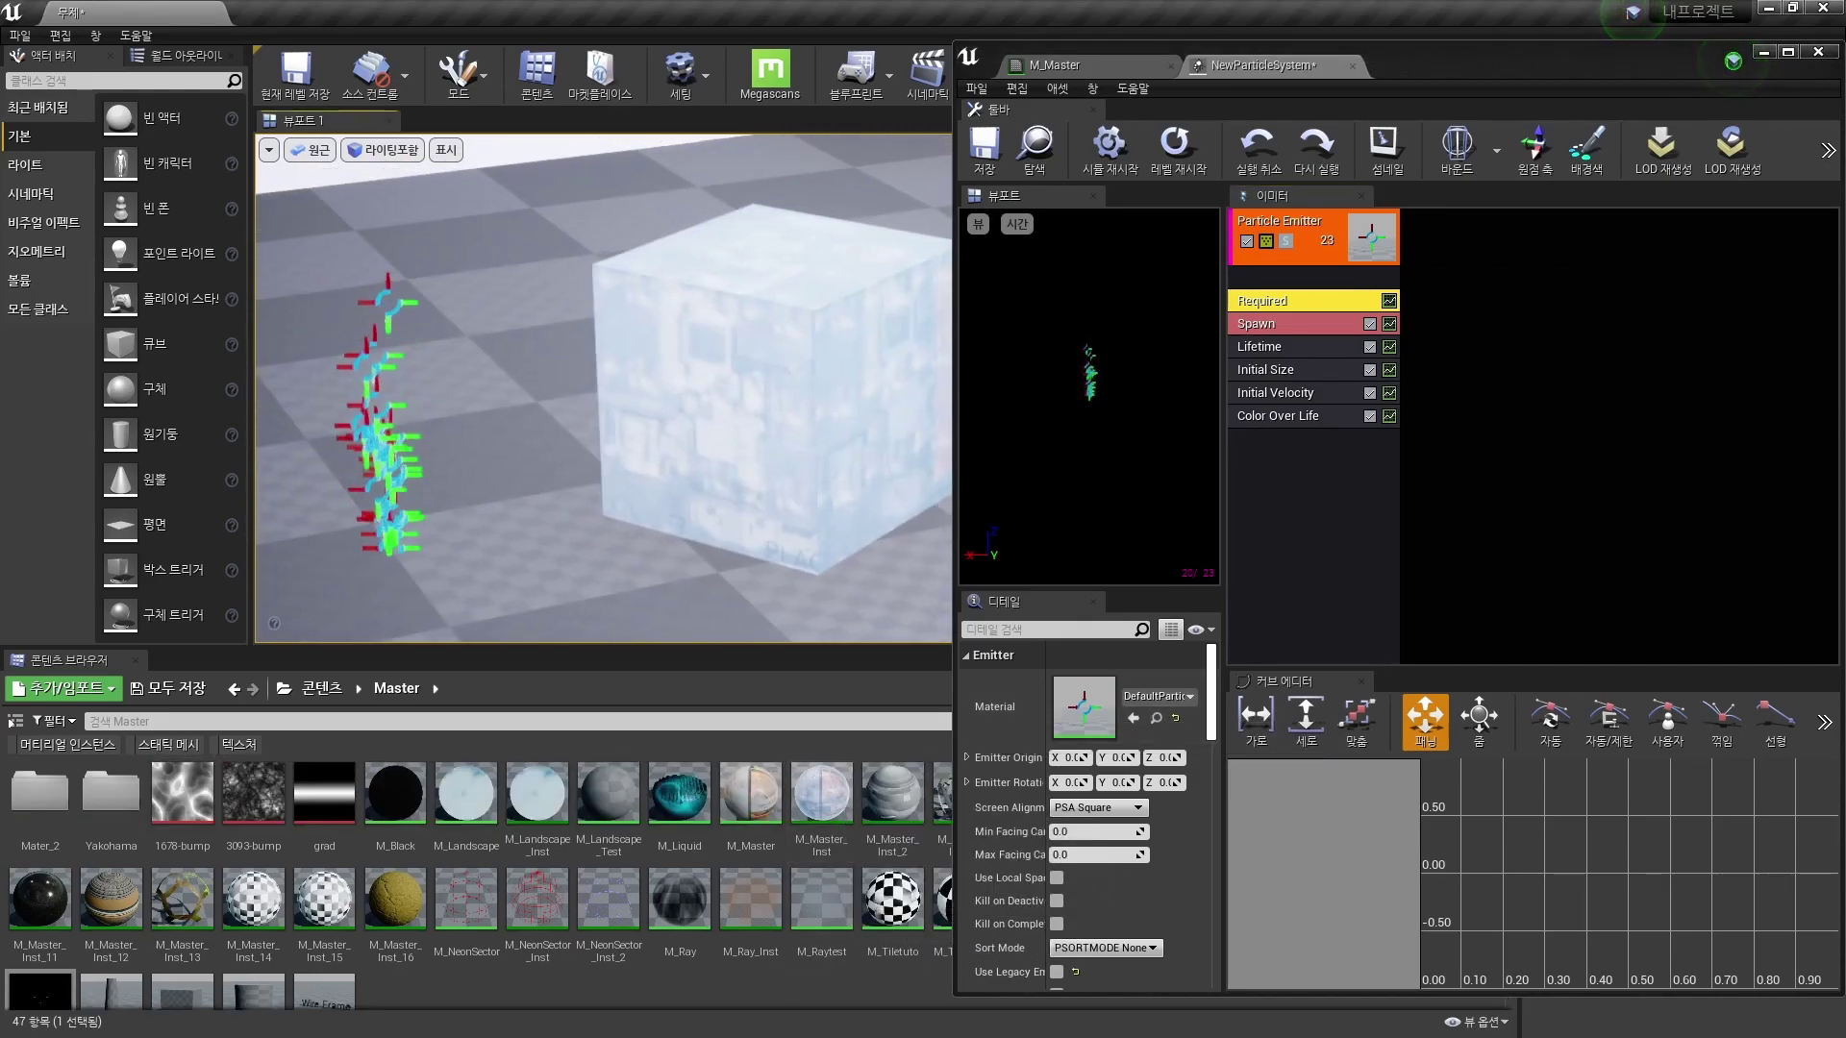
pyautogui.click(769, 433)
# - Assign M_Master_Inst to the emitter's Material slot, then select M_Master and M_Master_Inst
pyautogui.moveTo(822, 803)
pyautogui.mouseDown()
pyautogui.moveTo(1104, 739)
pyautogui.moveTo(1086, 711)
pyautogui.mouseUp()
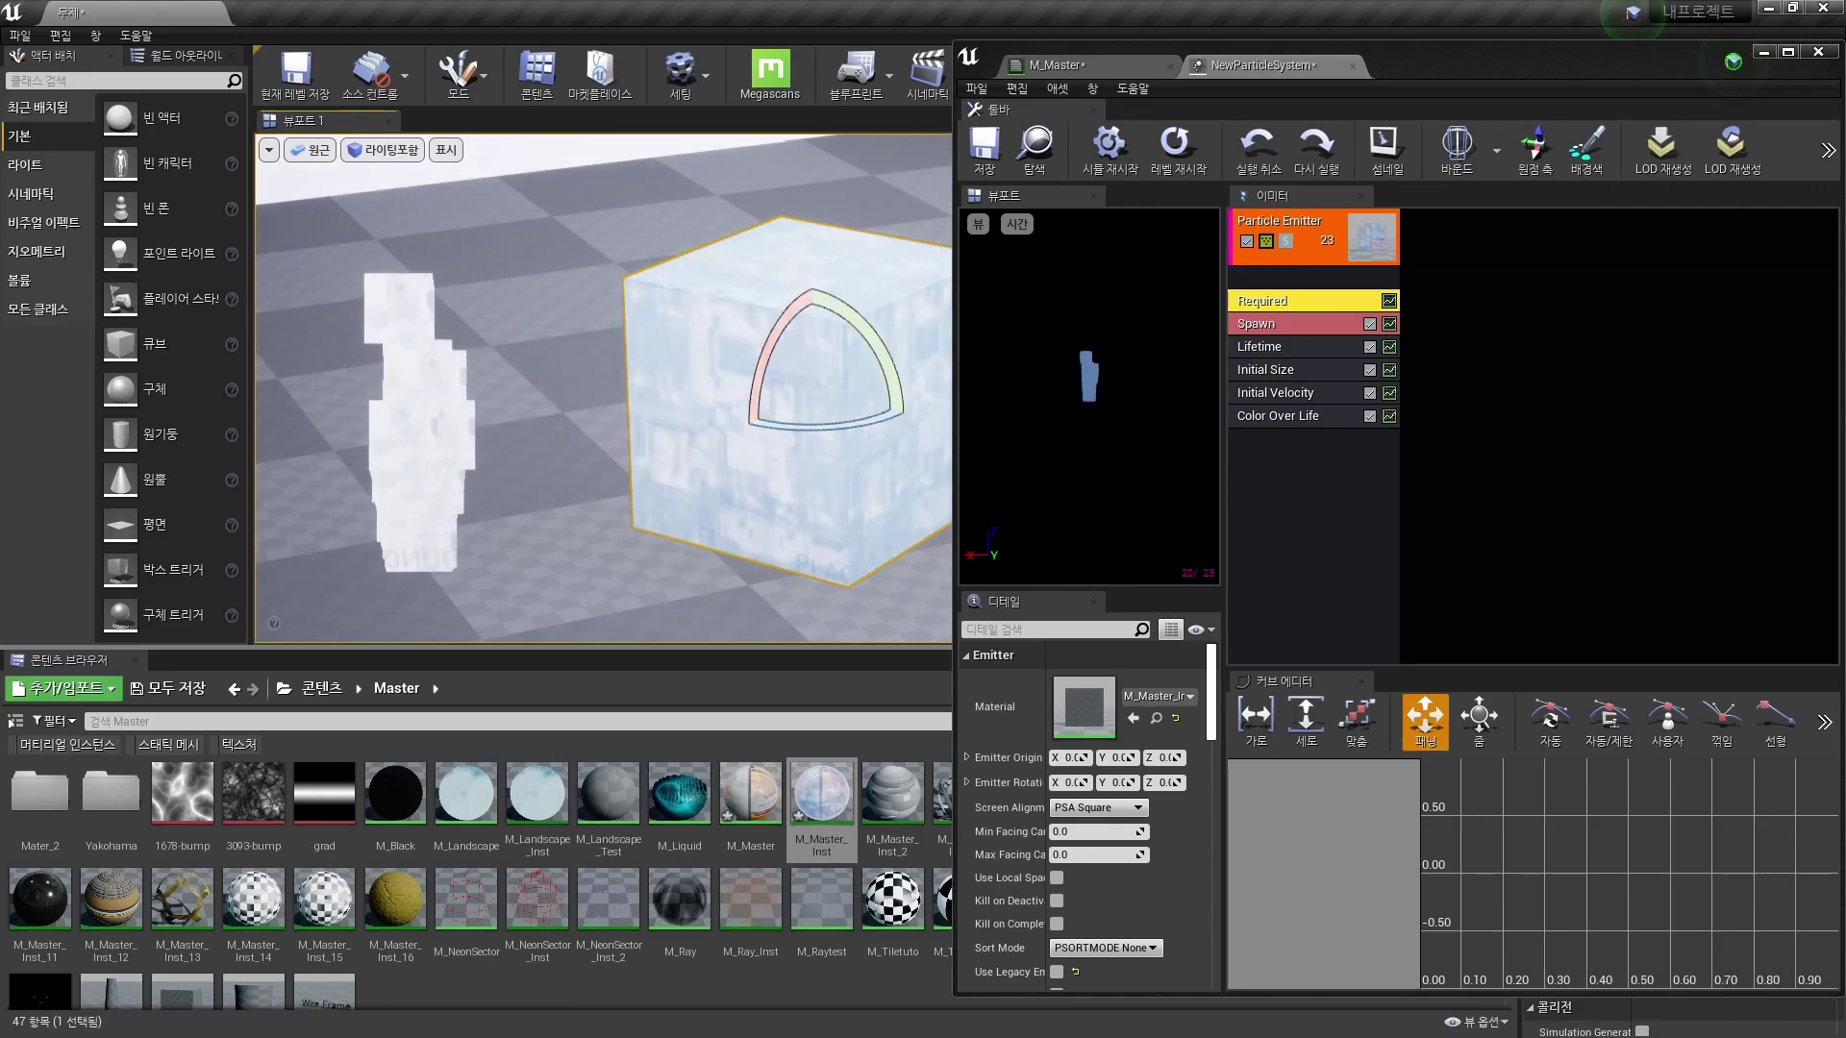
pyautogui.press('Escape')
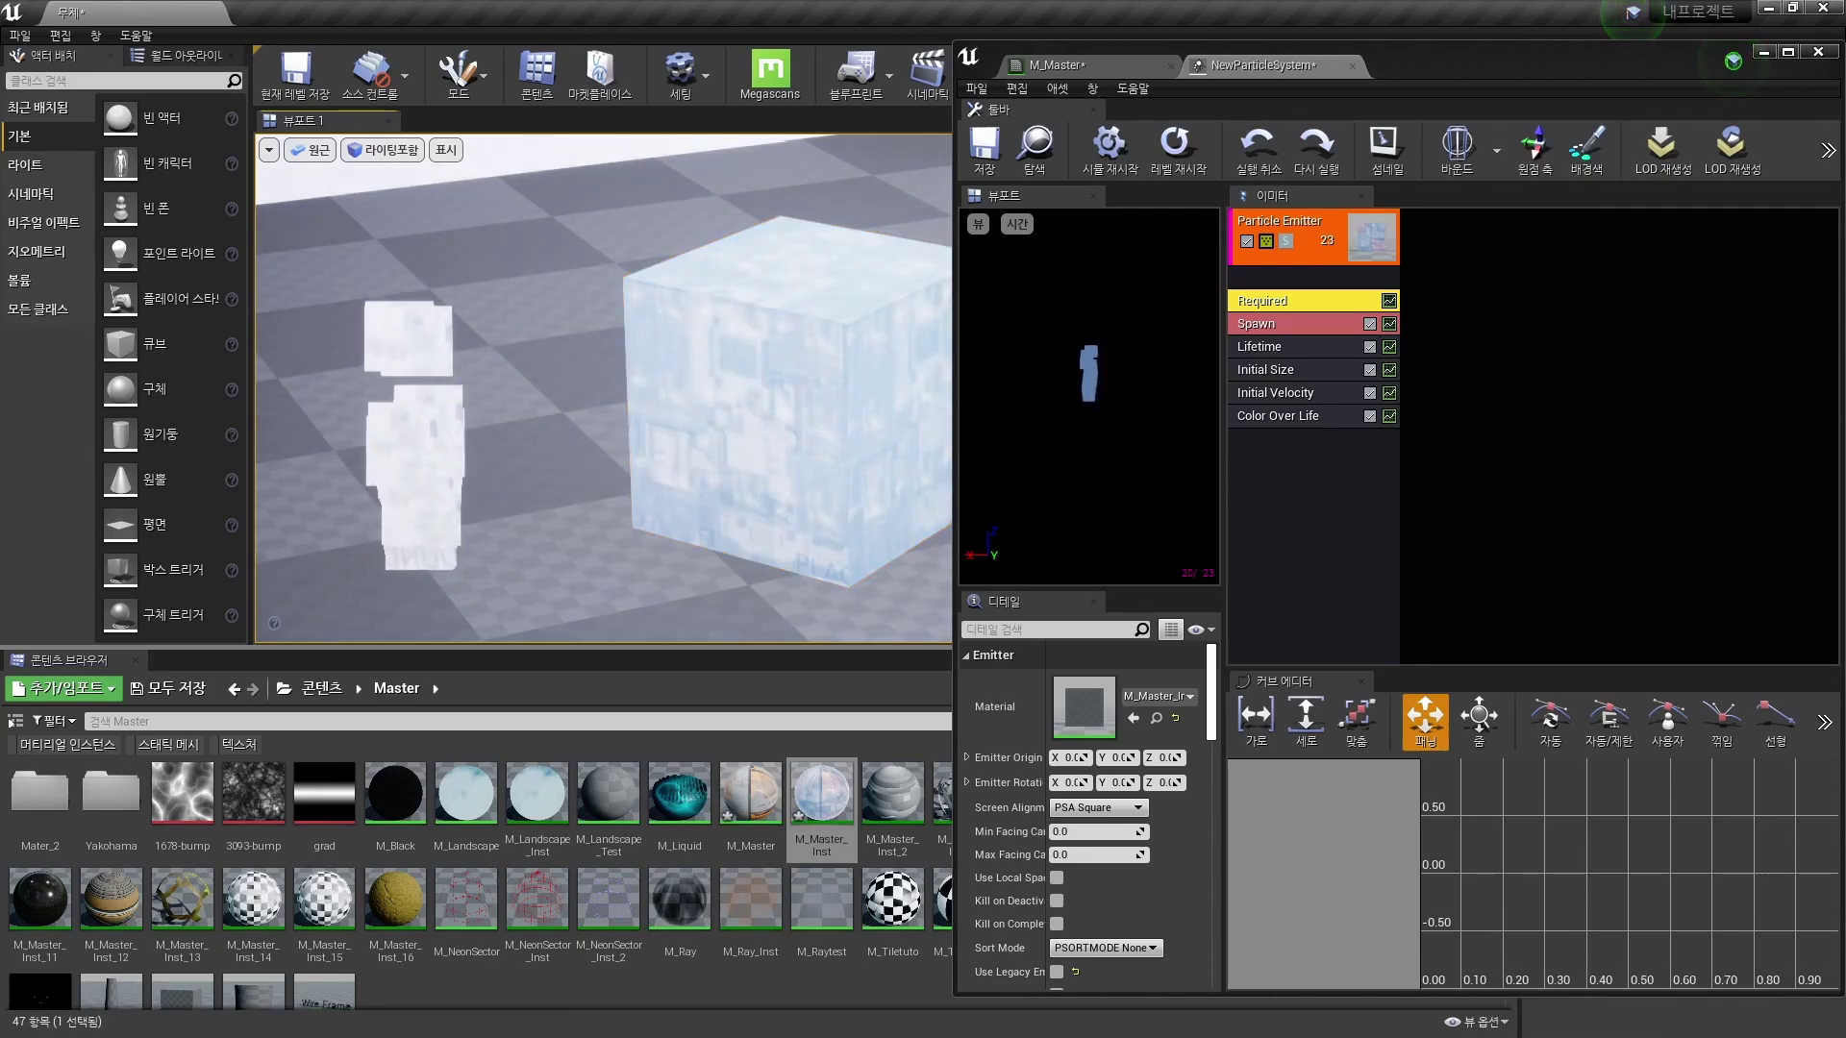
pyautogui.click(750, 793)
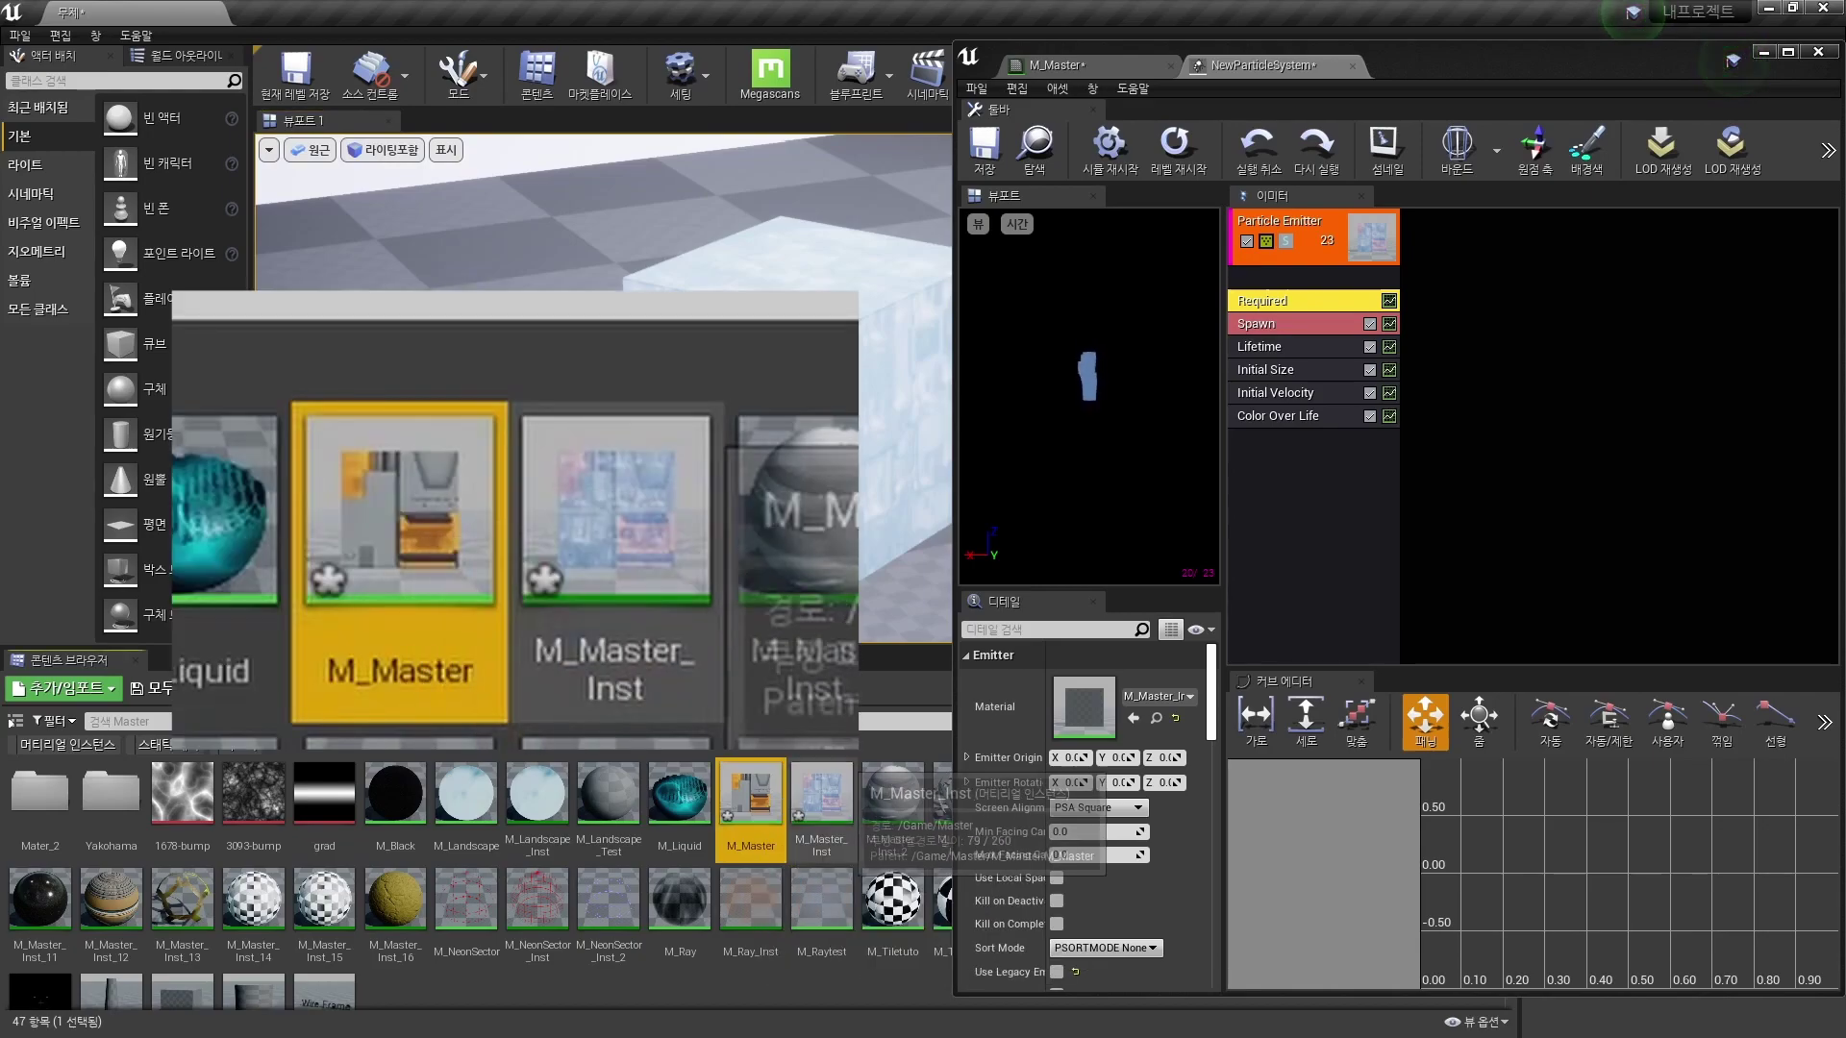
pyautogui.keyDown('ctrl'); pyautogui.click(822, 794); pyautogui.keyUp('ctrl')
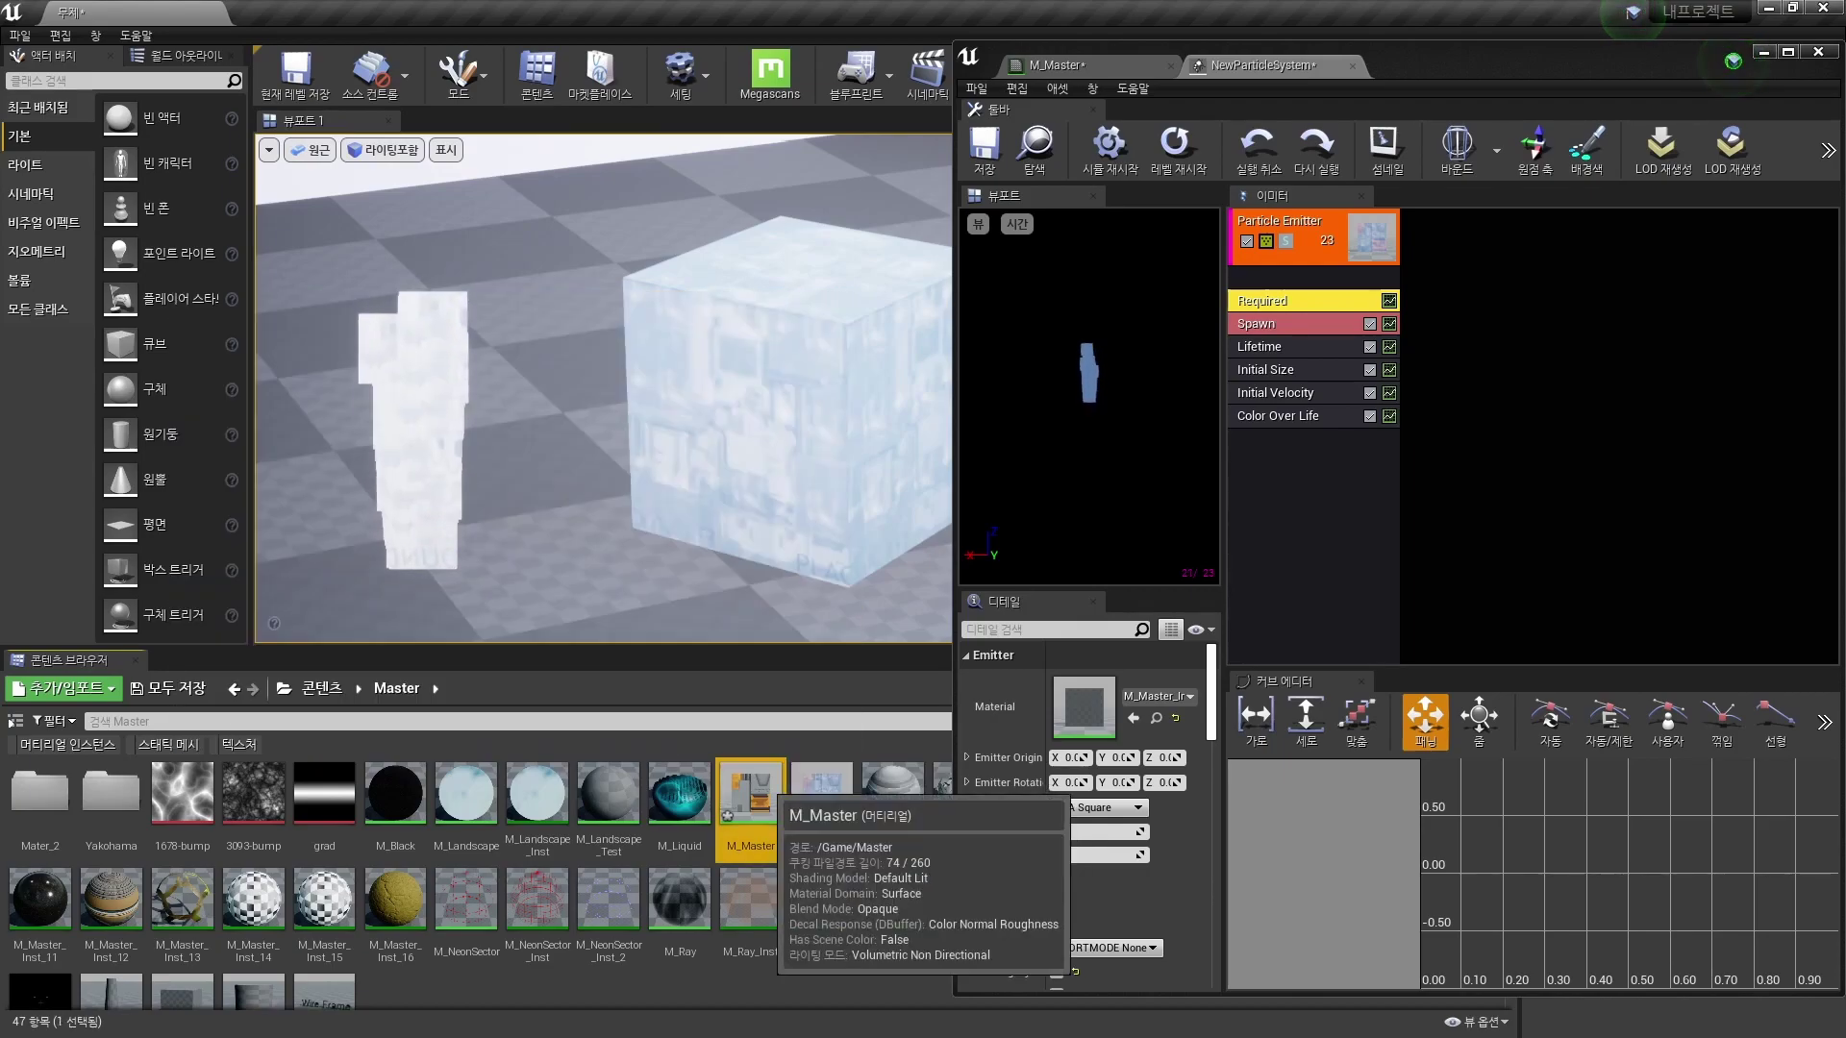
# - Open M_Master full-screen and toggle Used with Particle Sprites off and back on
pyautogui.doubleClick(755, 794)
pyautogui.press('super+Up')
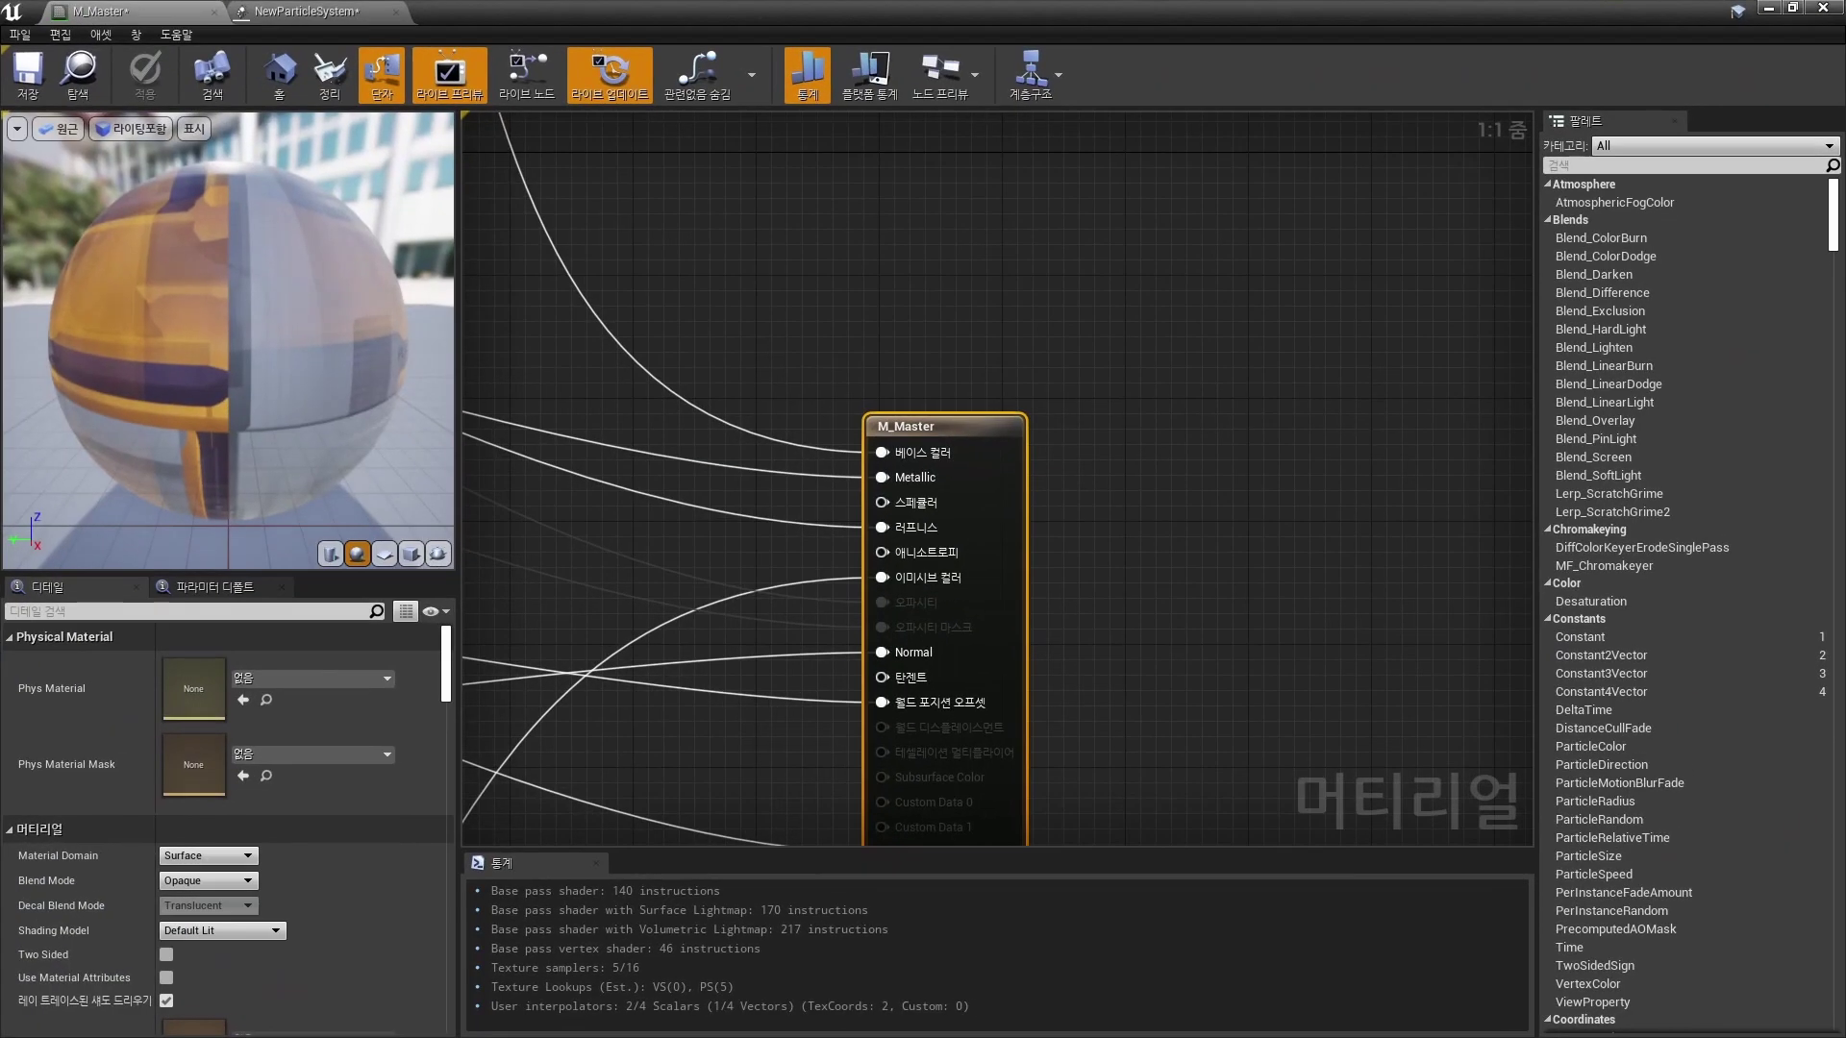
pyautogui.scroll(-5, 226, 817)
pyautogui.scroll(-5, 226, 817)
pyautogui.scroll(-5, 226, 817)
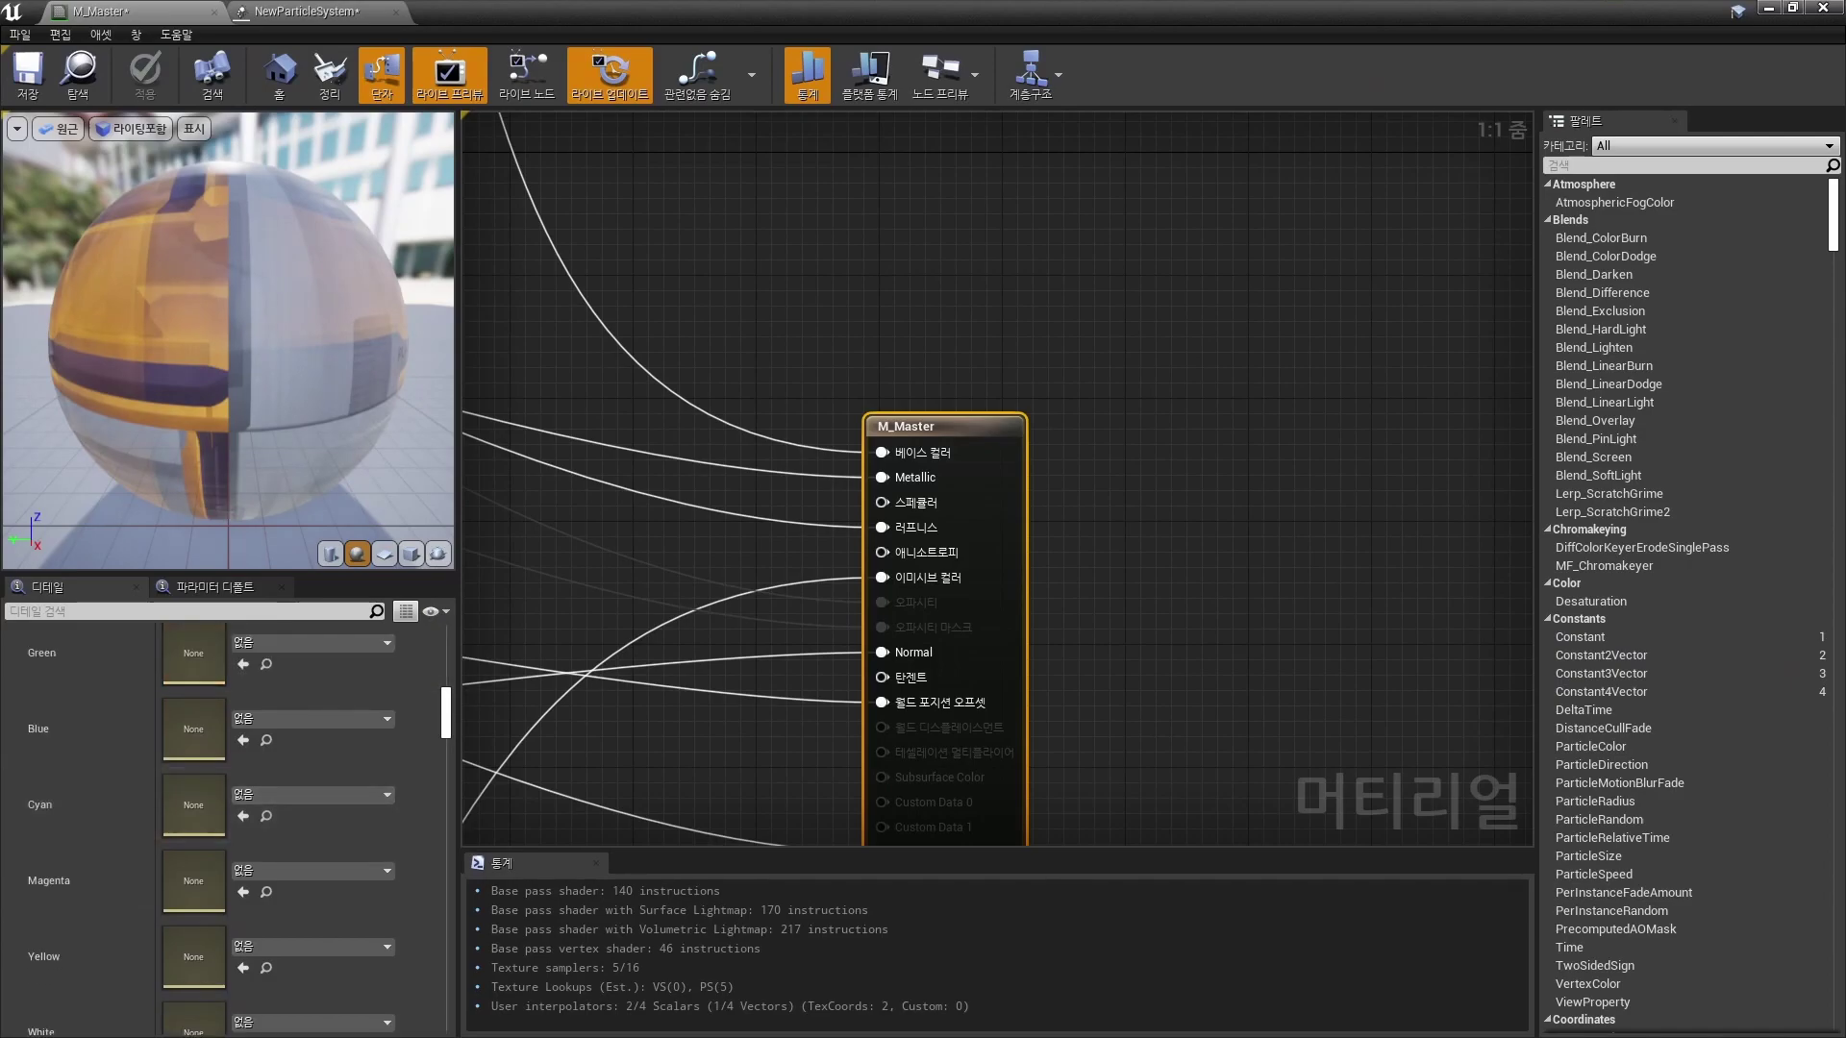
pyautogui.scroll(-3, 226, 817)
pyautogui.scroll(-4, 115, 793)
pyautogui.scroll(-3, 115, 793)
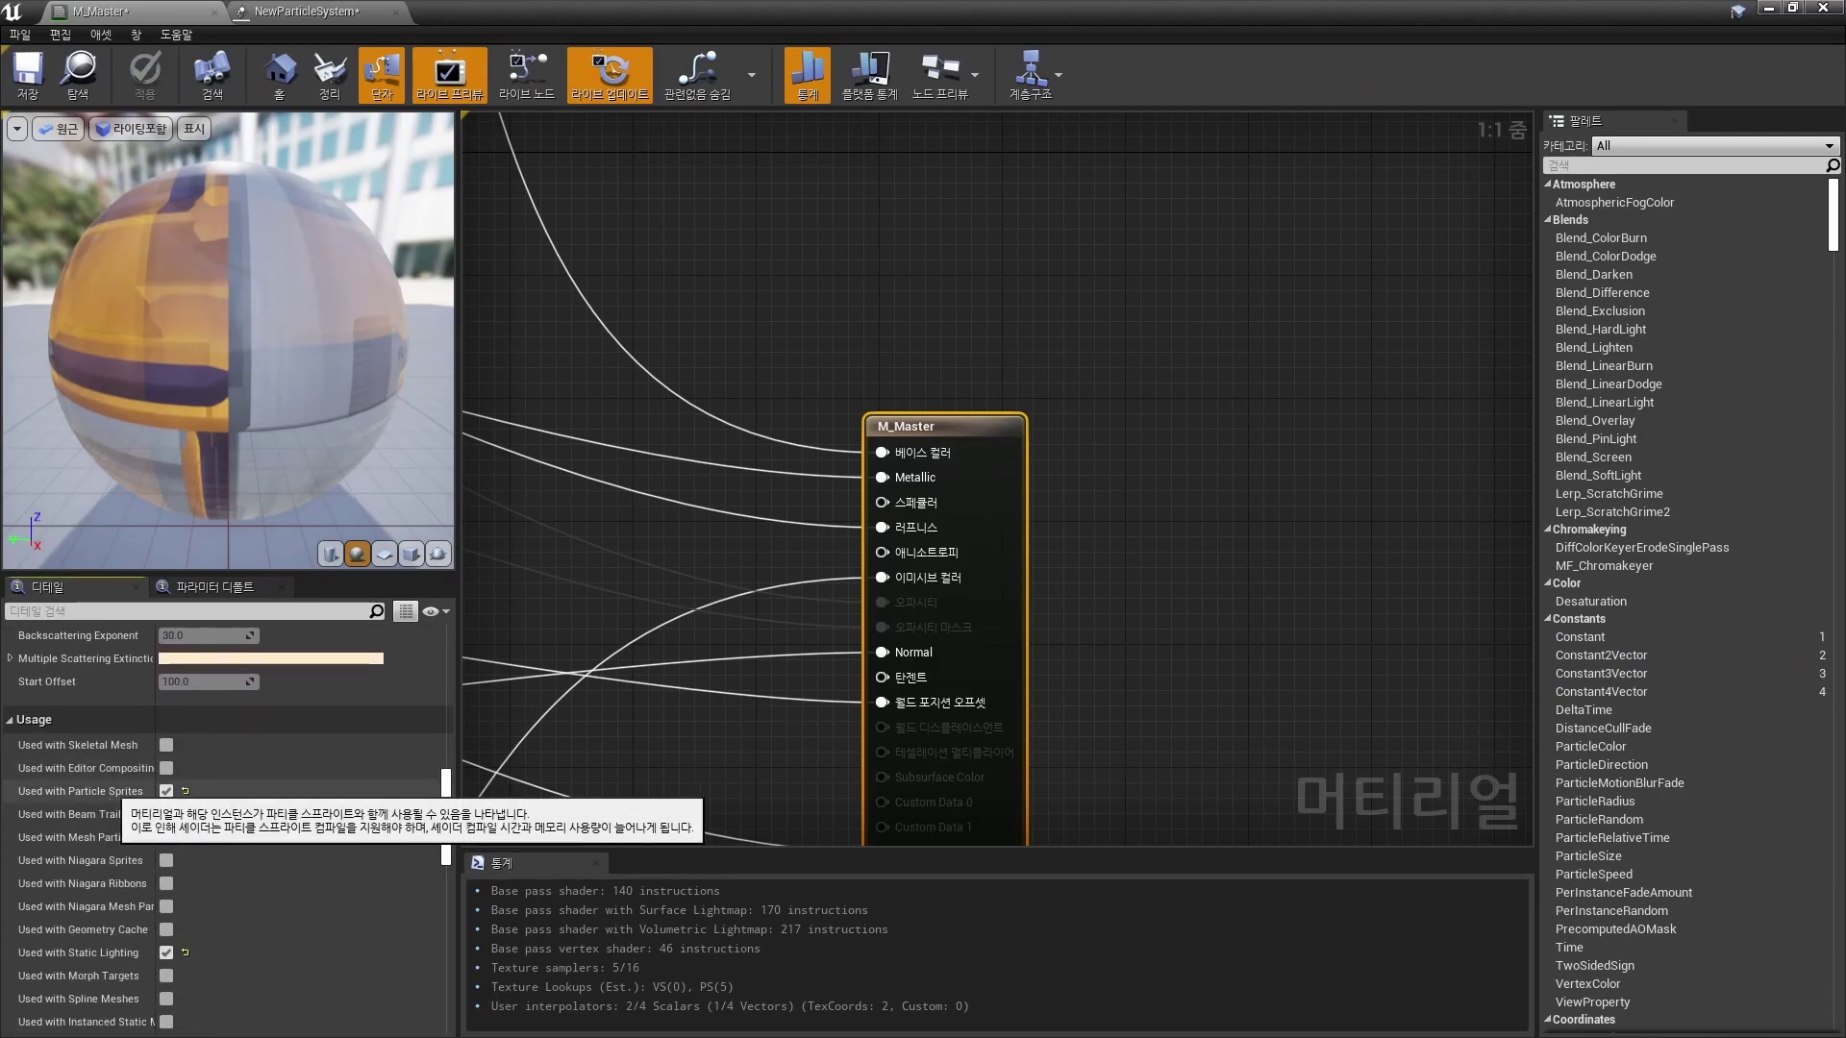
pyautogui.click(166, 791)
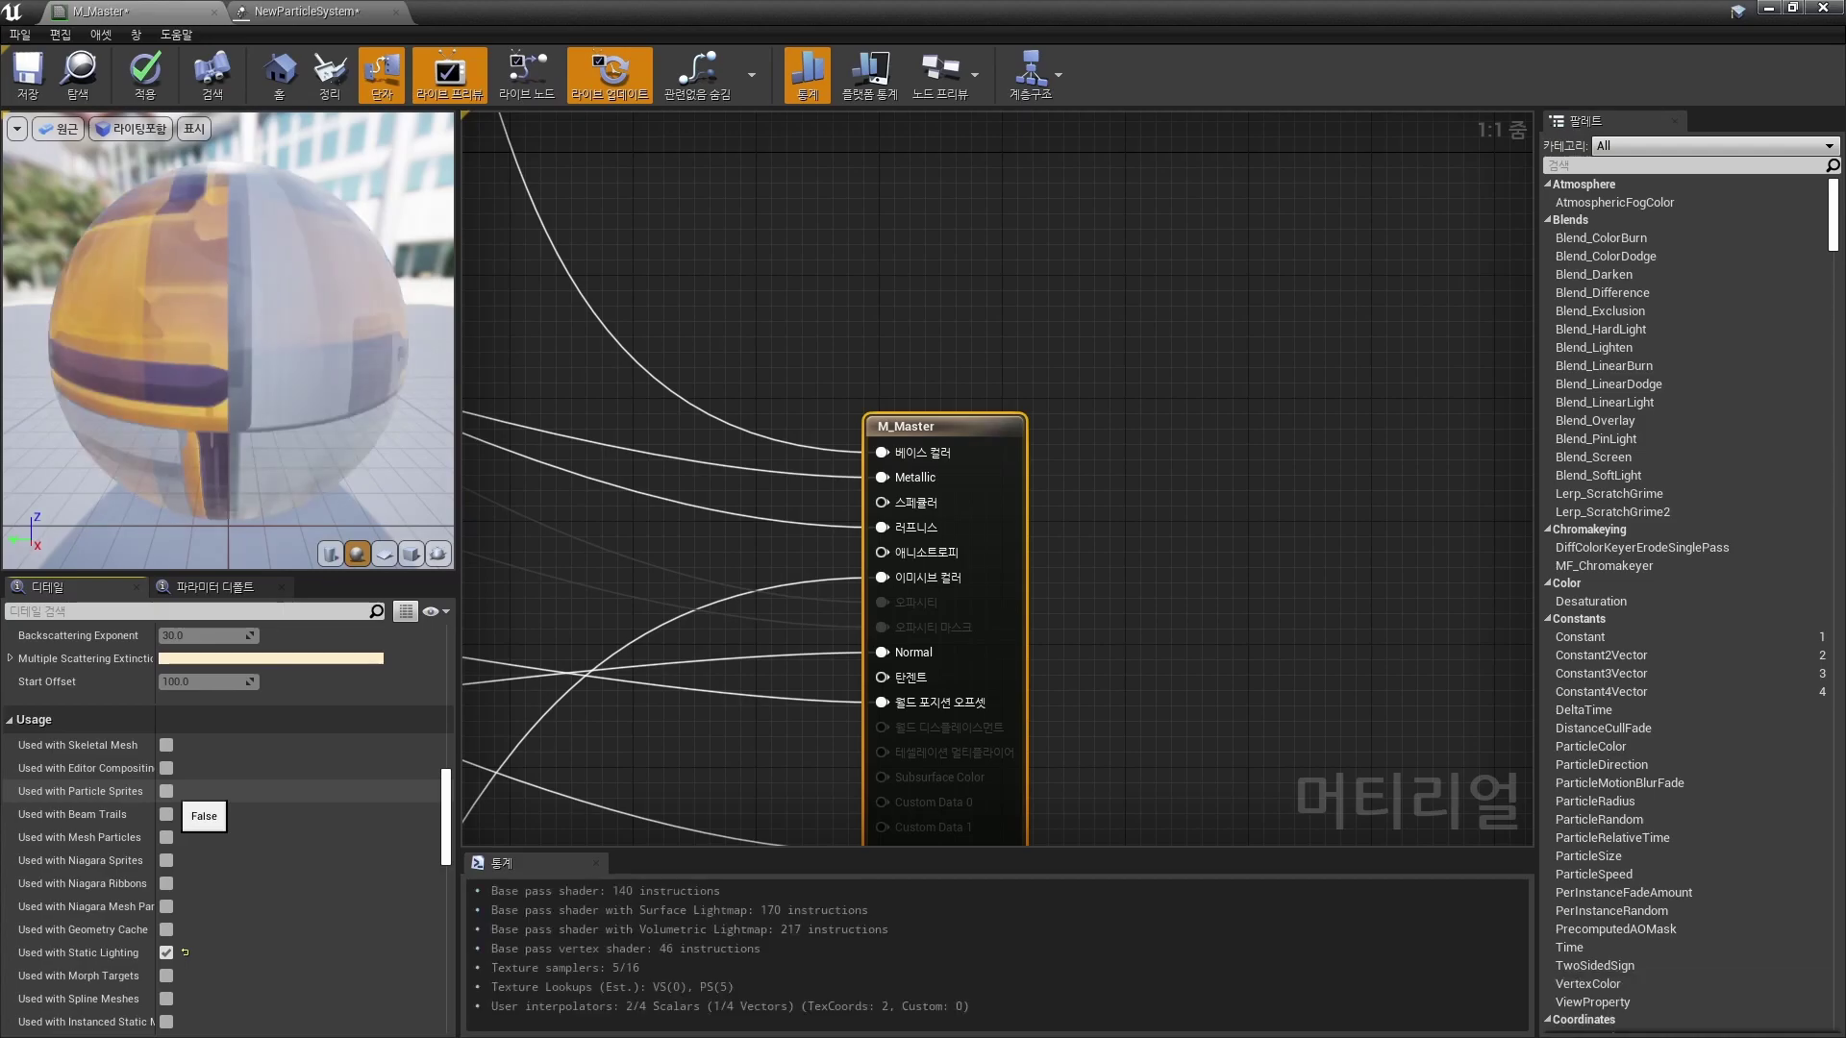
pyautogui.click(167, 791)
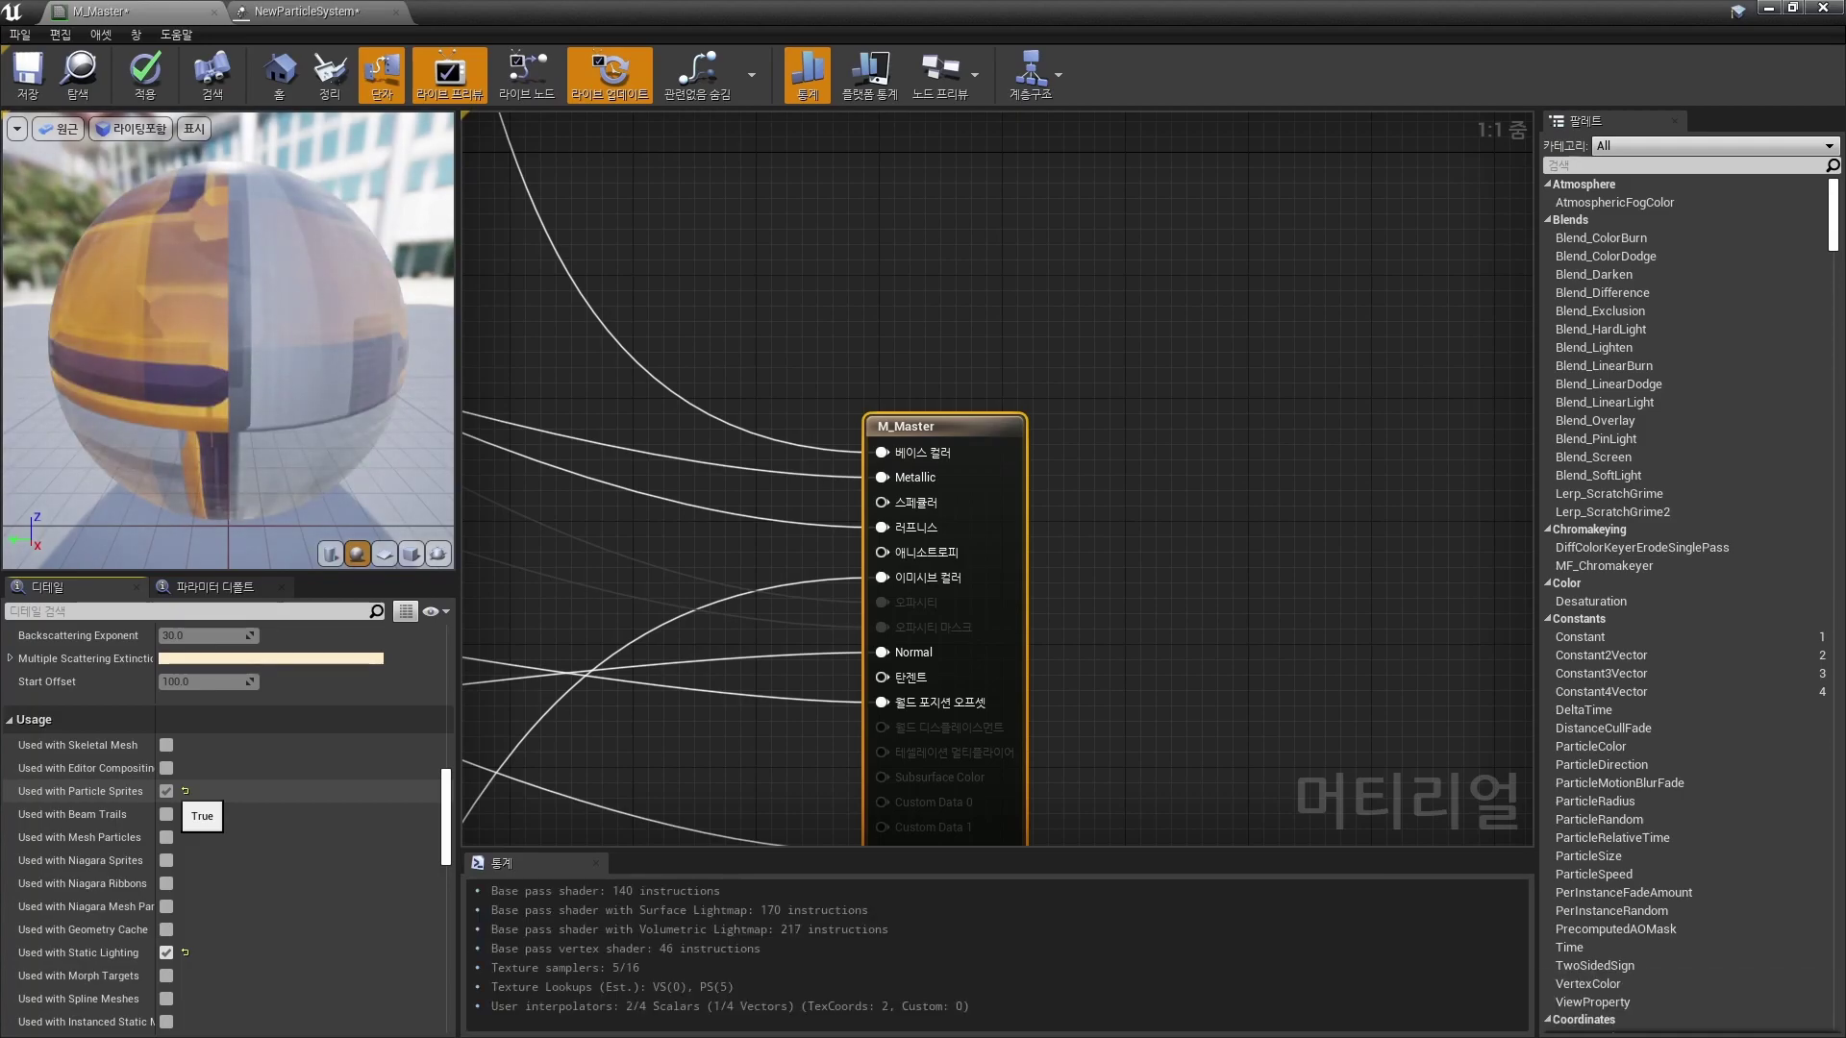
# - Shrink the material editor window, clear one usage flag, and apply the change
pyautogui.scroll(-4, 769, 572)
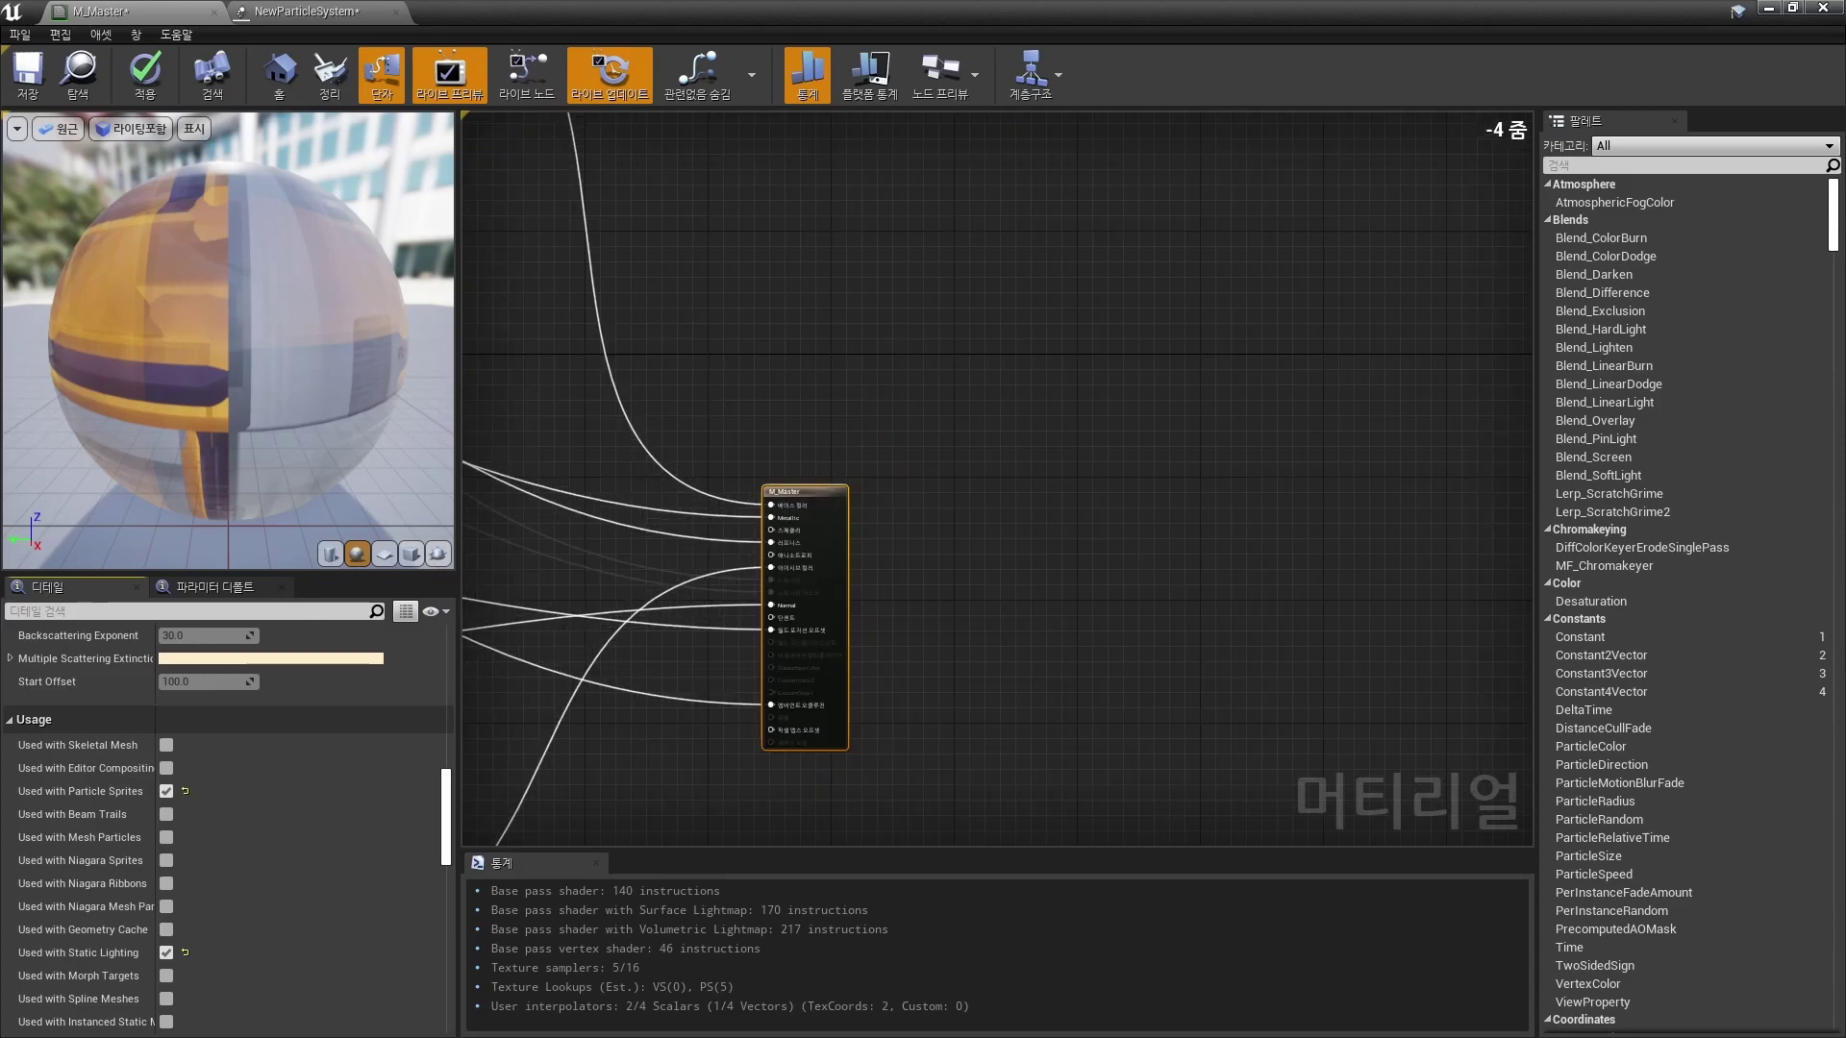
pyautogui.moveTo(897, 14); pyautogui.dragTo(1246, 75)
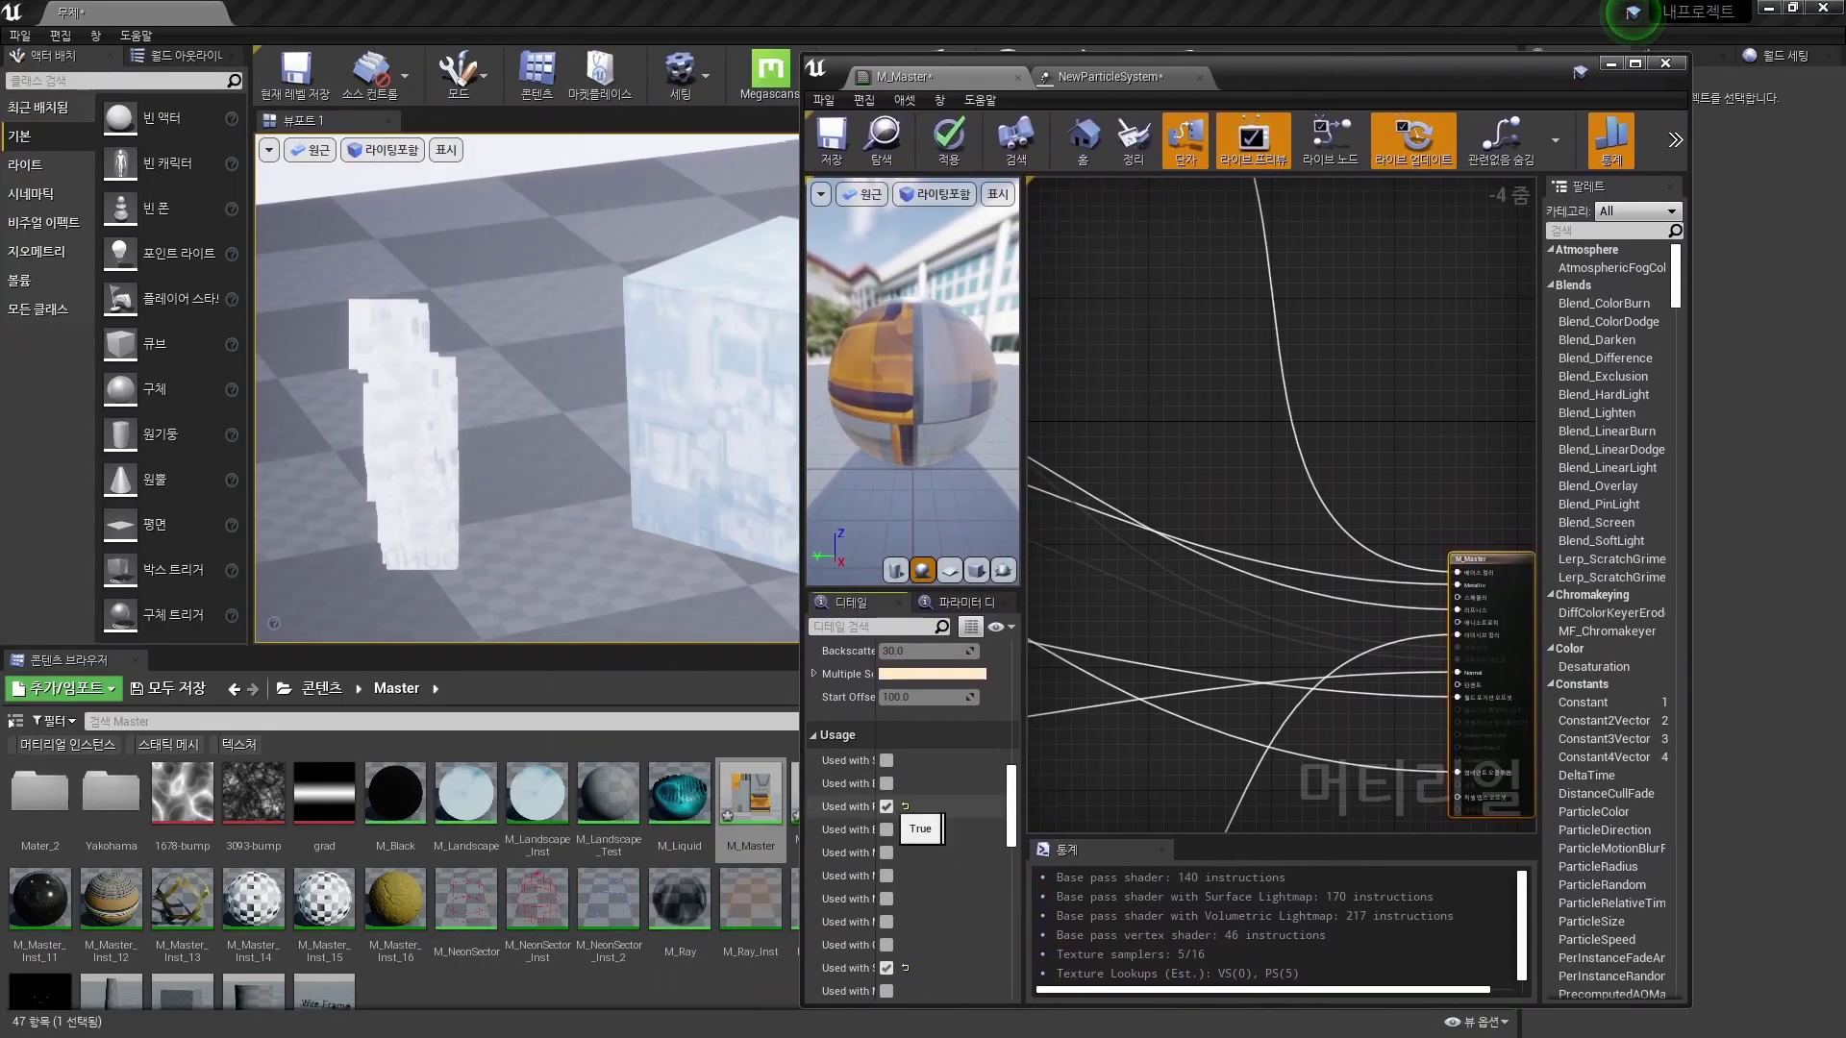
pyautogui.click(886, 806)
pyautogui.scroll(-1, 1055, 700)
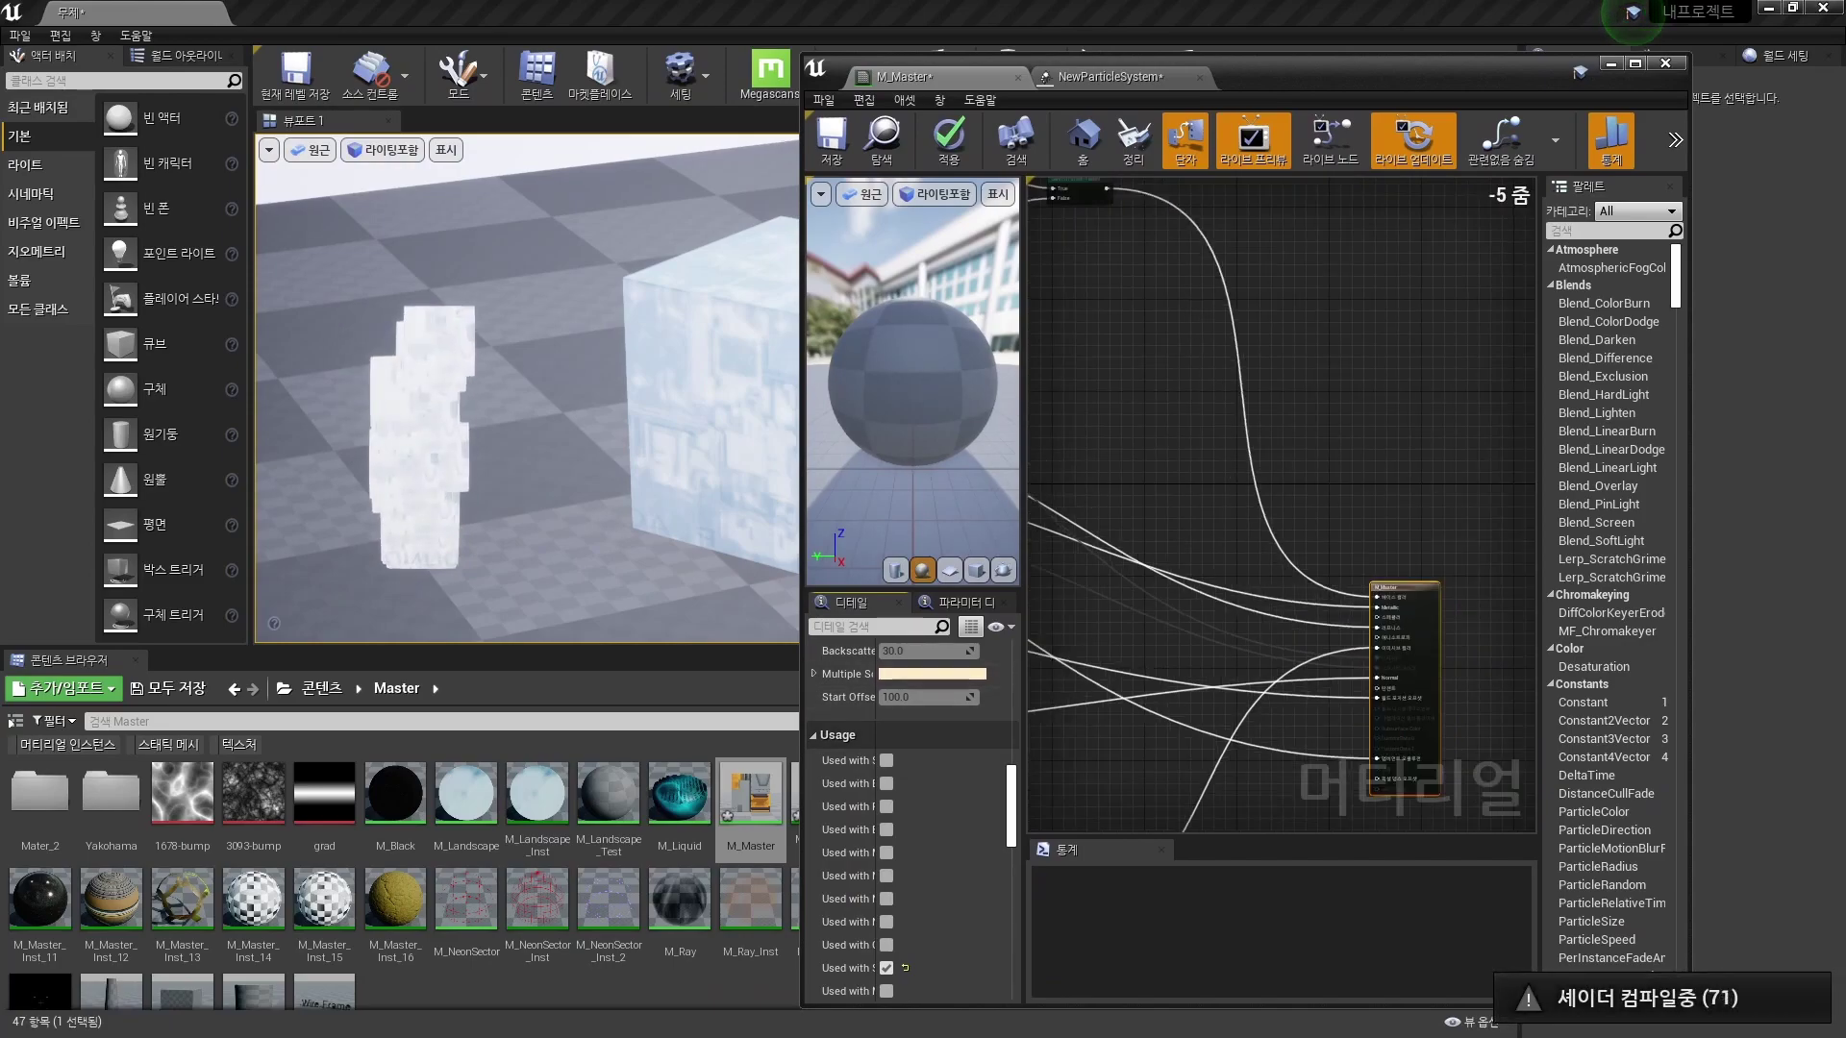
pyautogui.click(948, 144)
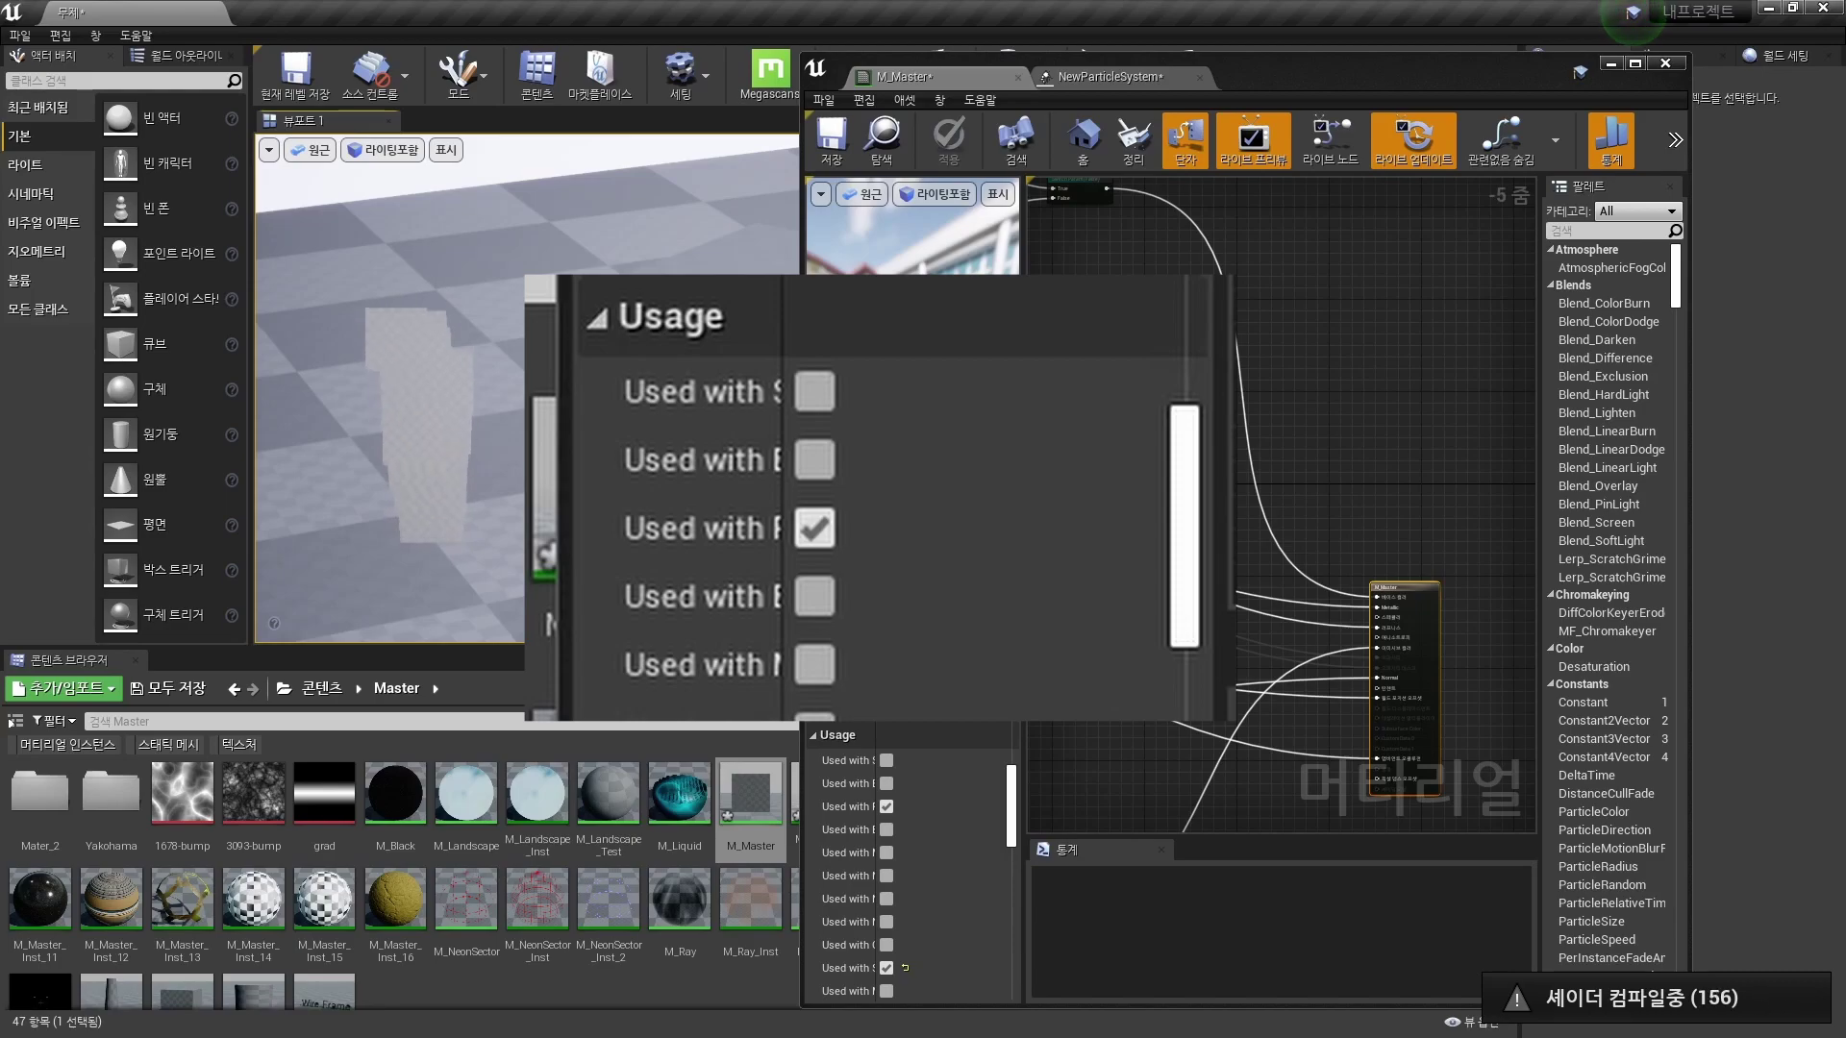
# - Widen the level viewport and uncheck M_Master's particle-sprite usage
pyautogui.moveTo(801, 340); pyautogui.dragTo(1007, 340)
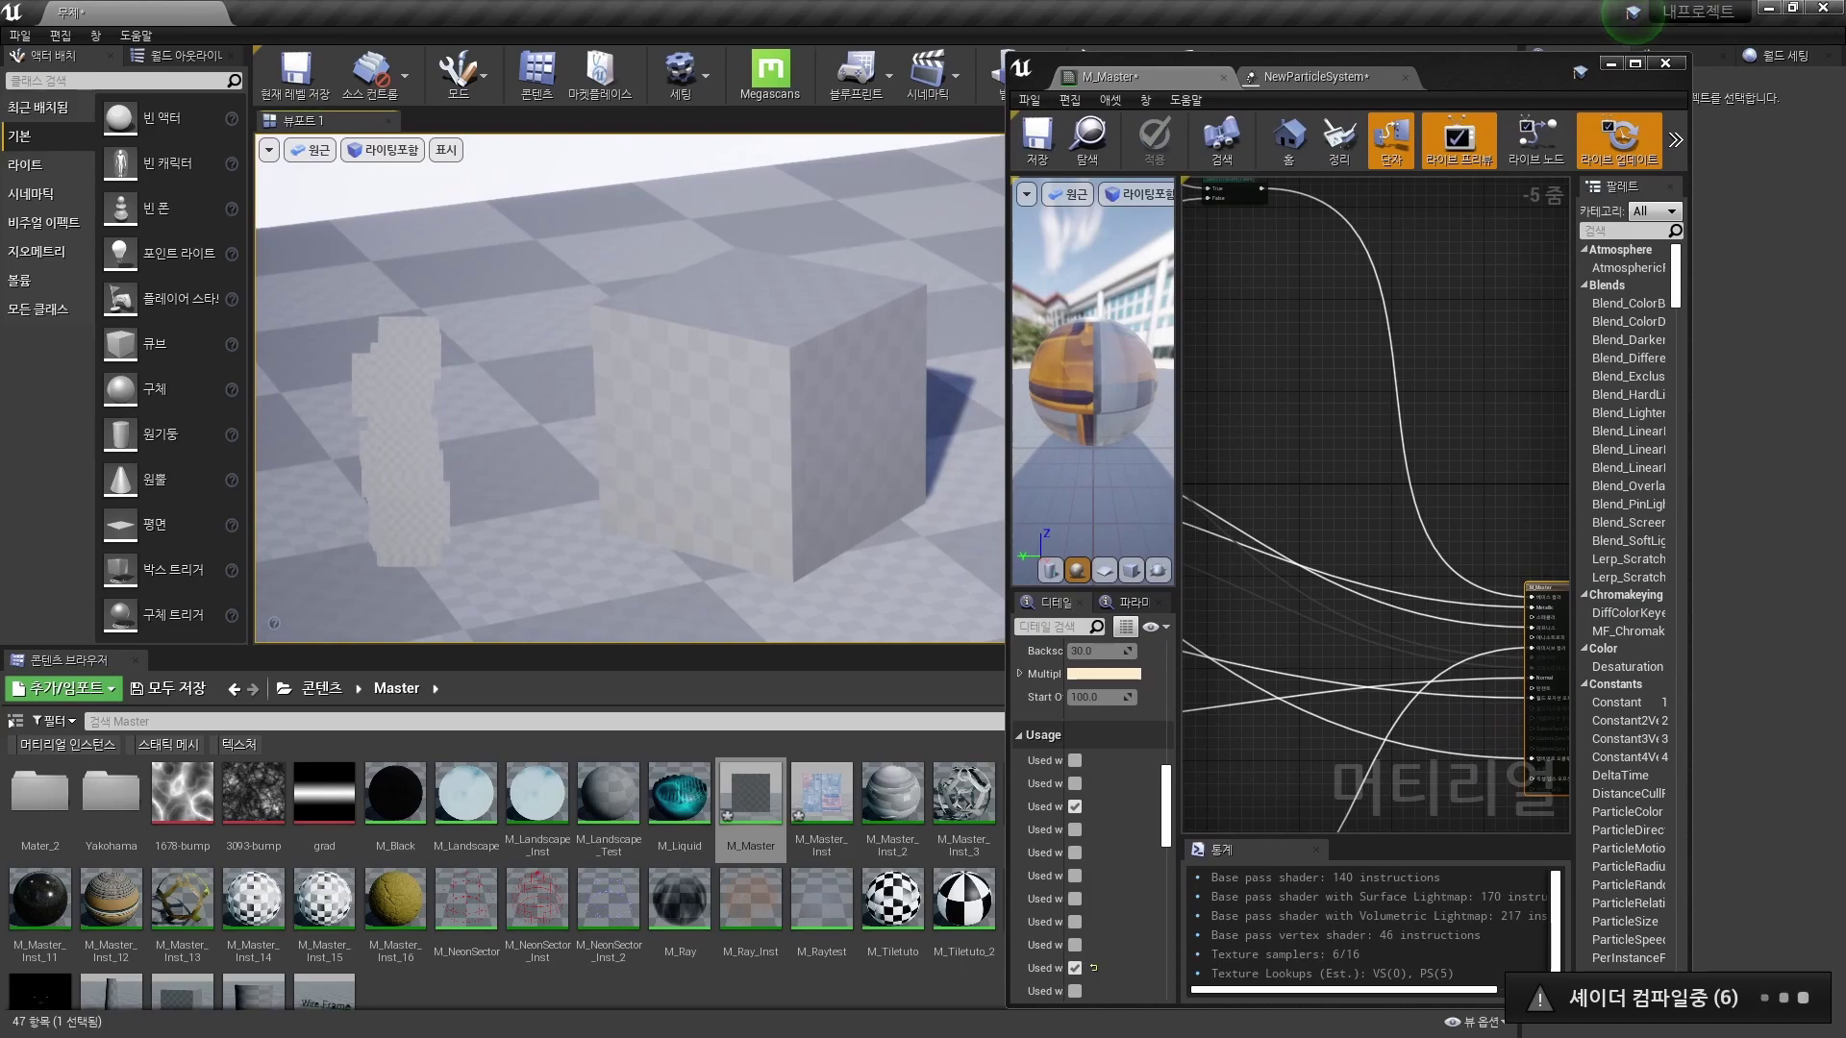
pyautogui.moveTo(630, 384); pyautogui.dragTo(630, 375, button='right')
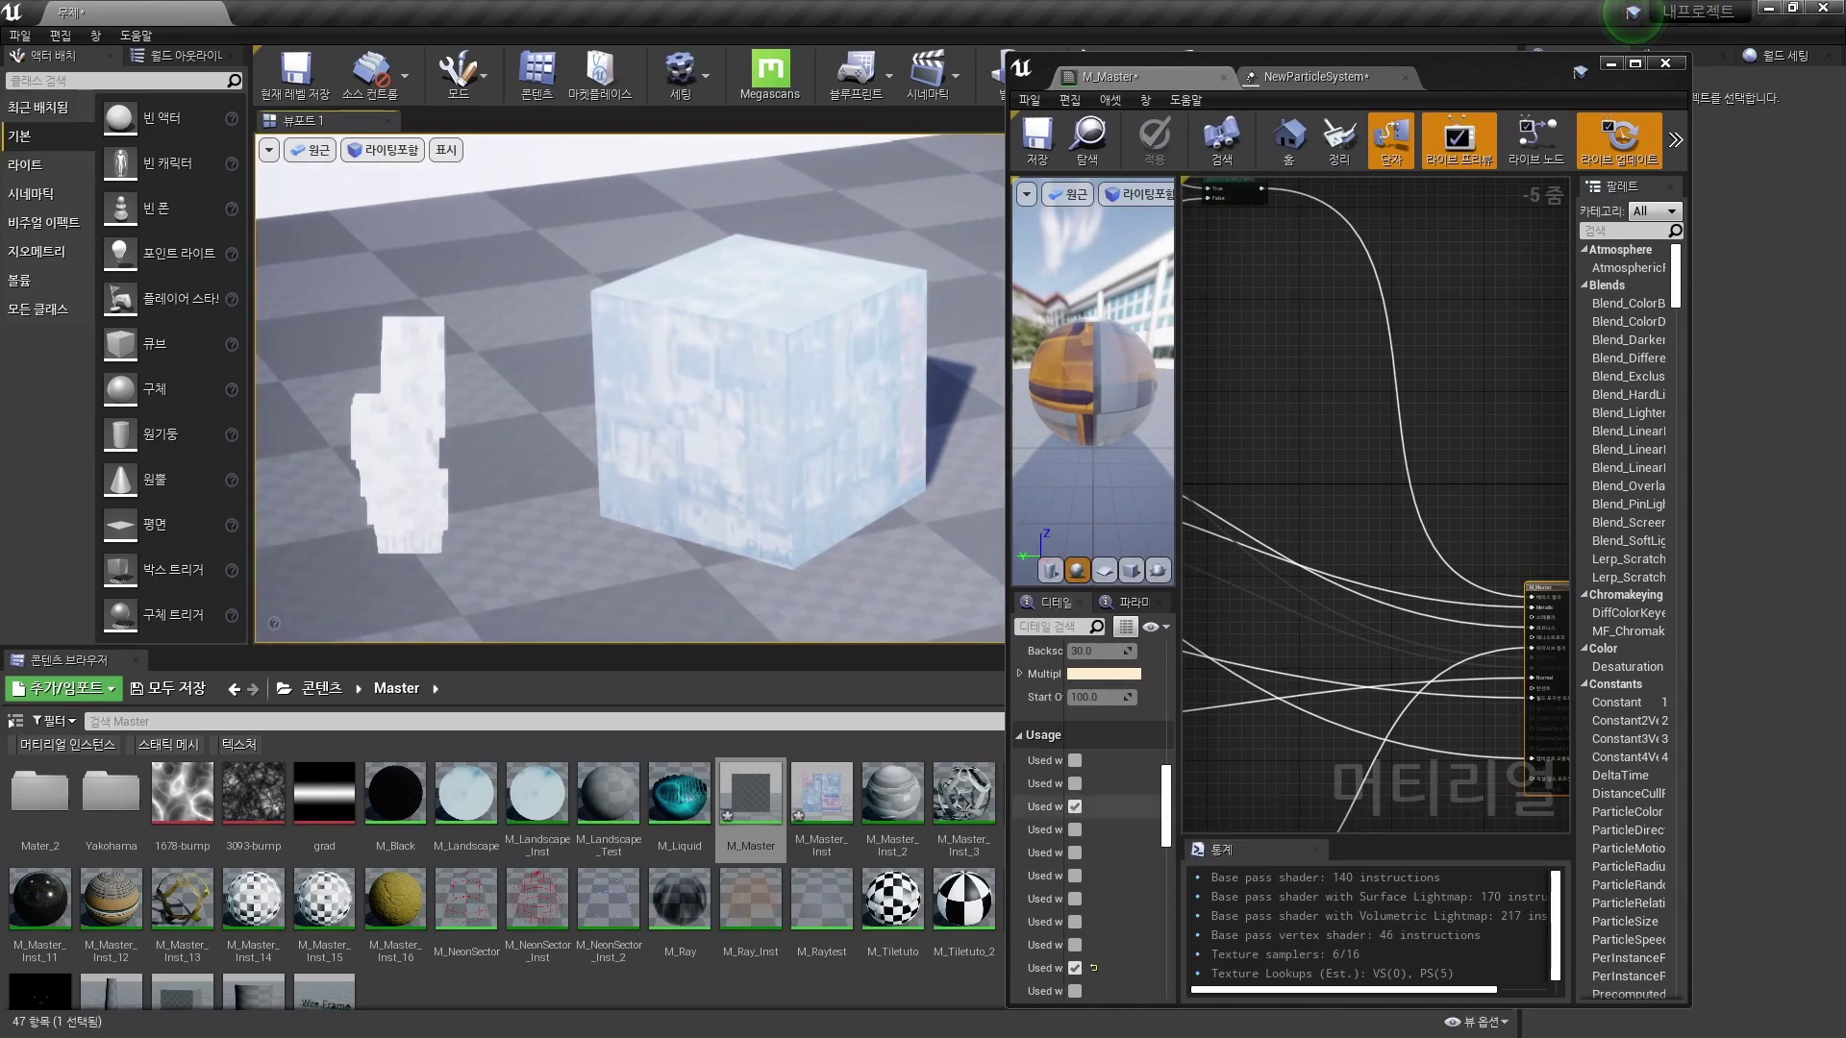
pyautogui.click(1075, 806)
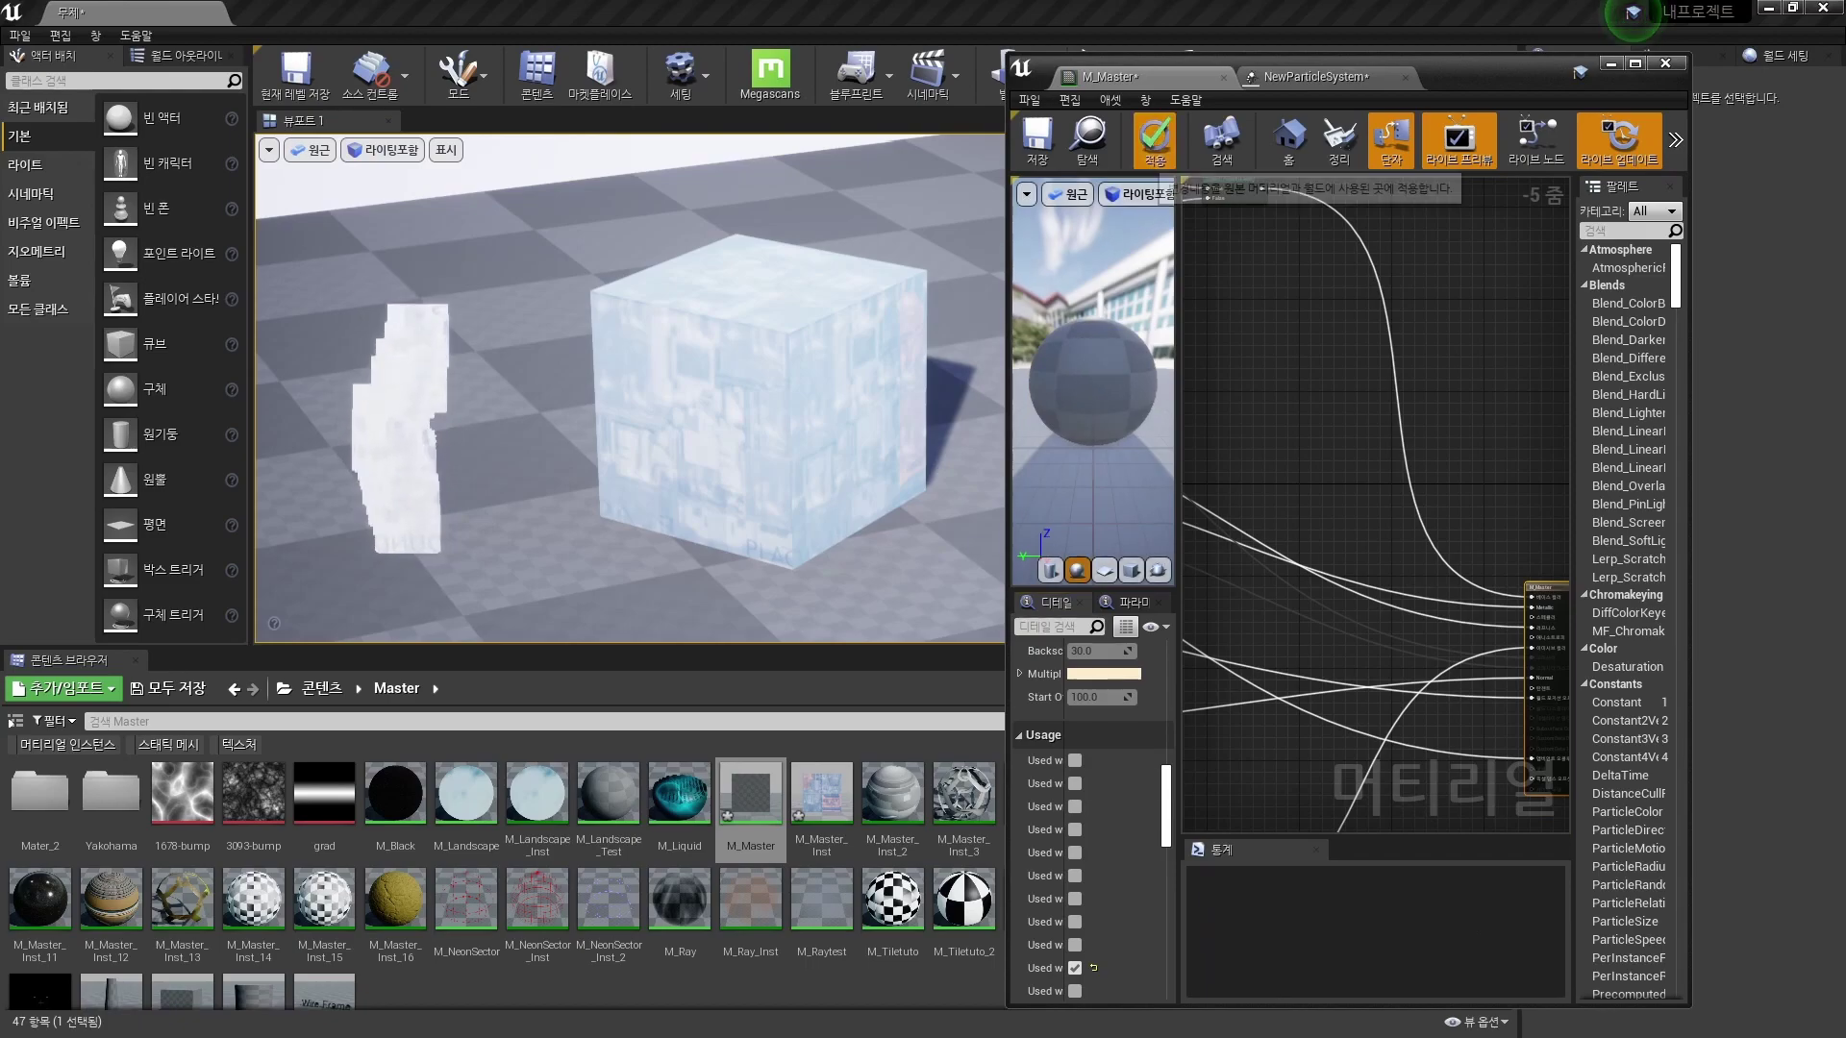
# - Apply the usage change to M_Master and widen the material editor
pyautogui.click(1154, 139)
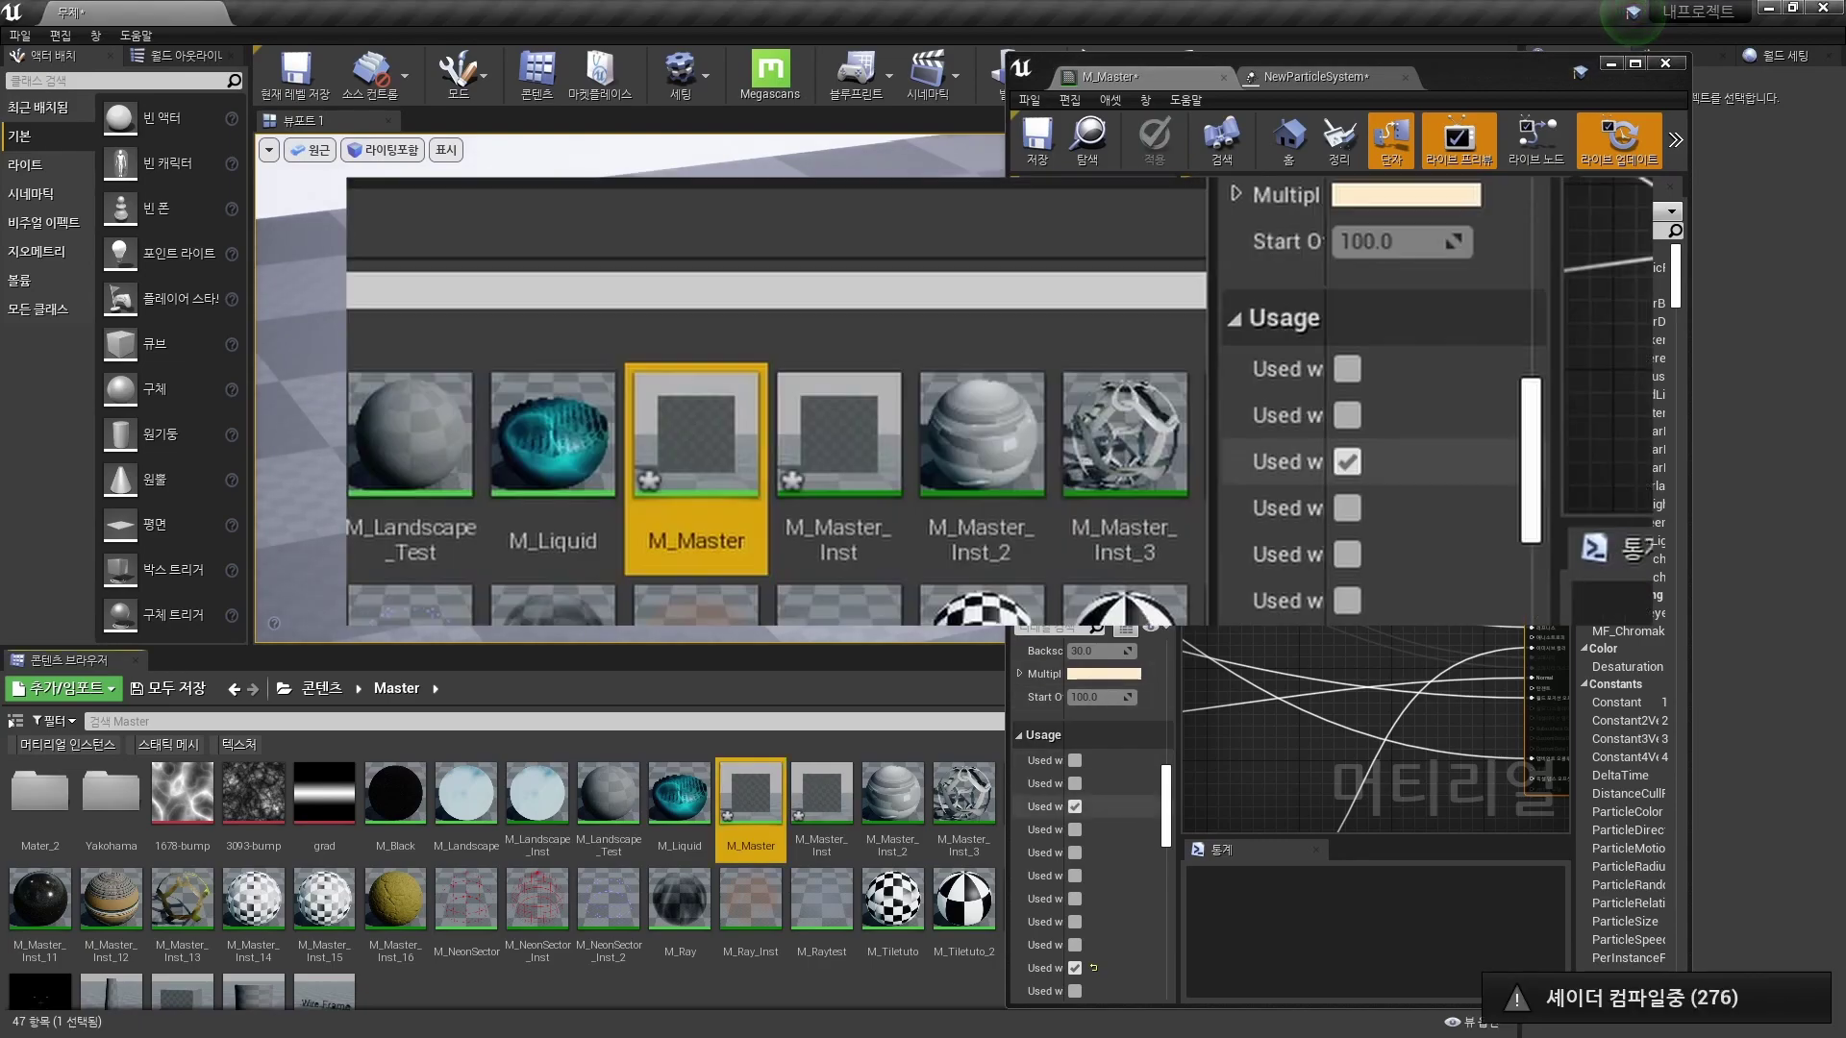
pyautogui.scroll(-2, 1091, 817)
pyautogui.scroll(-2, 1092, 817)
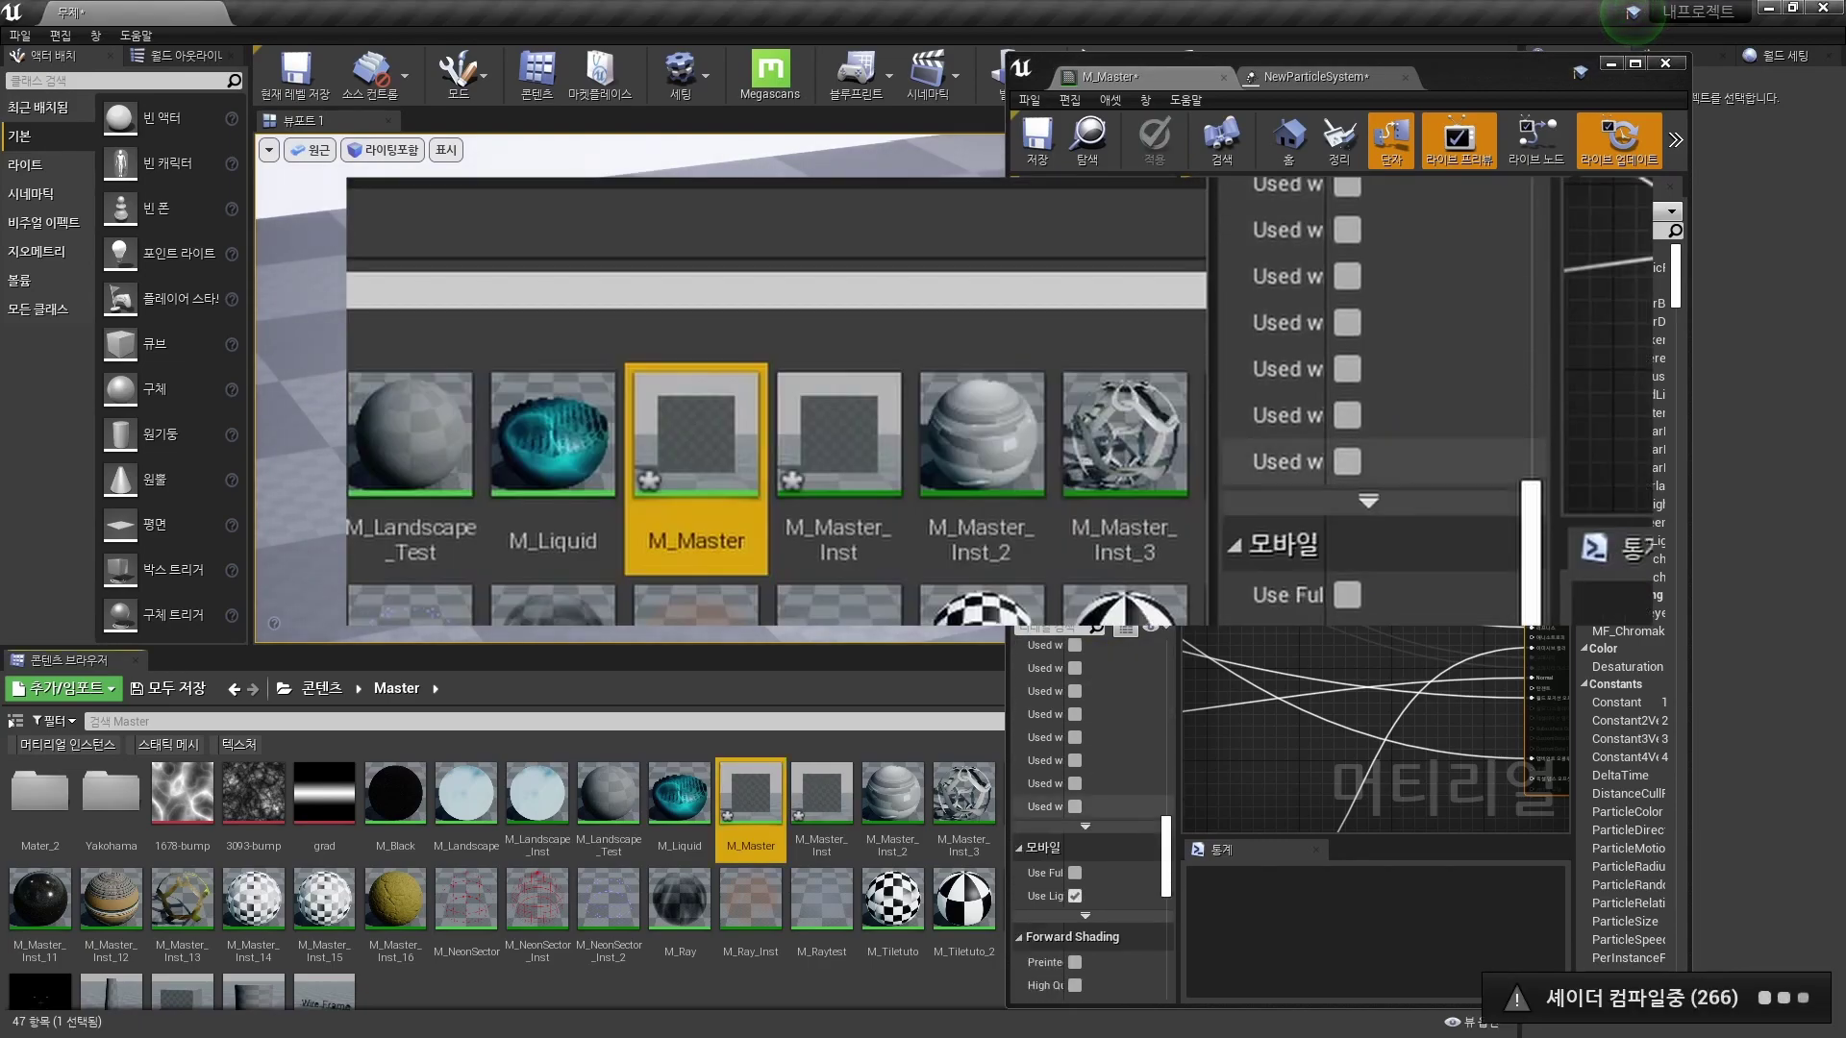
pyautogui.scroll(-2, 1091, 817)
pyautogui.moveTo(1008, 865); pyautogui.dragTo(680, 866)
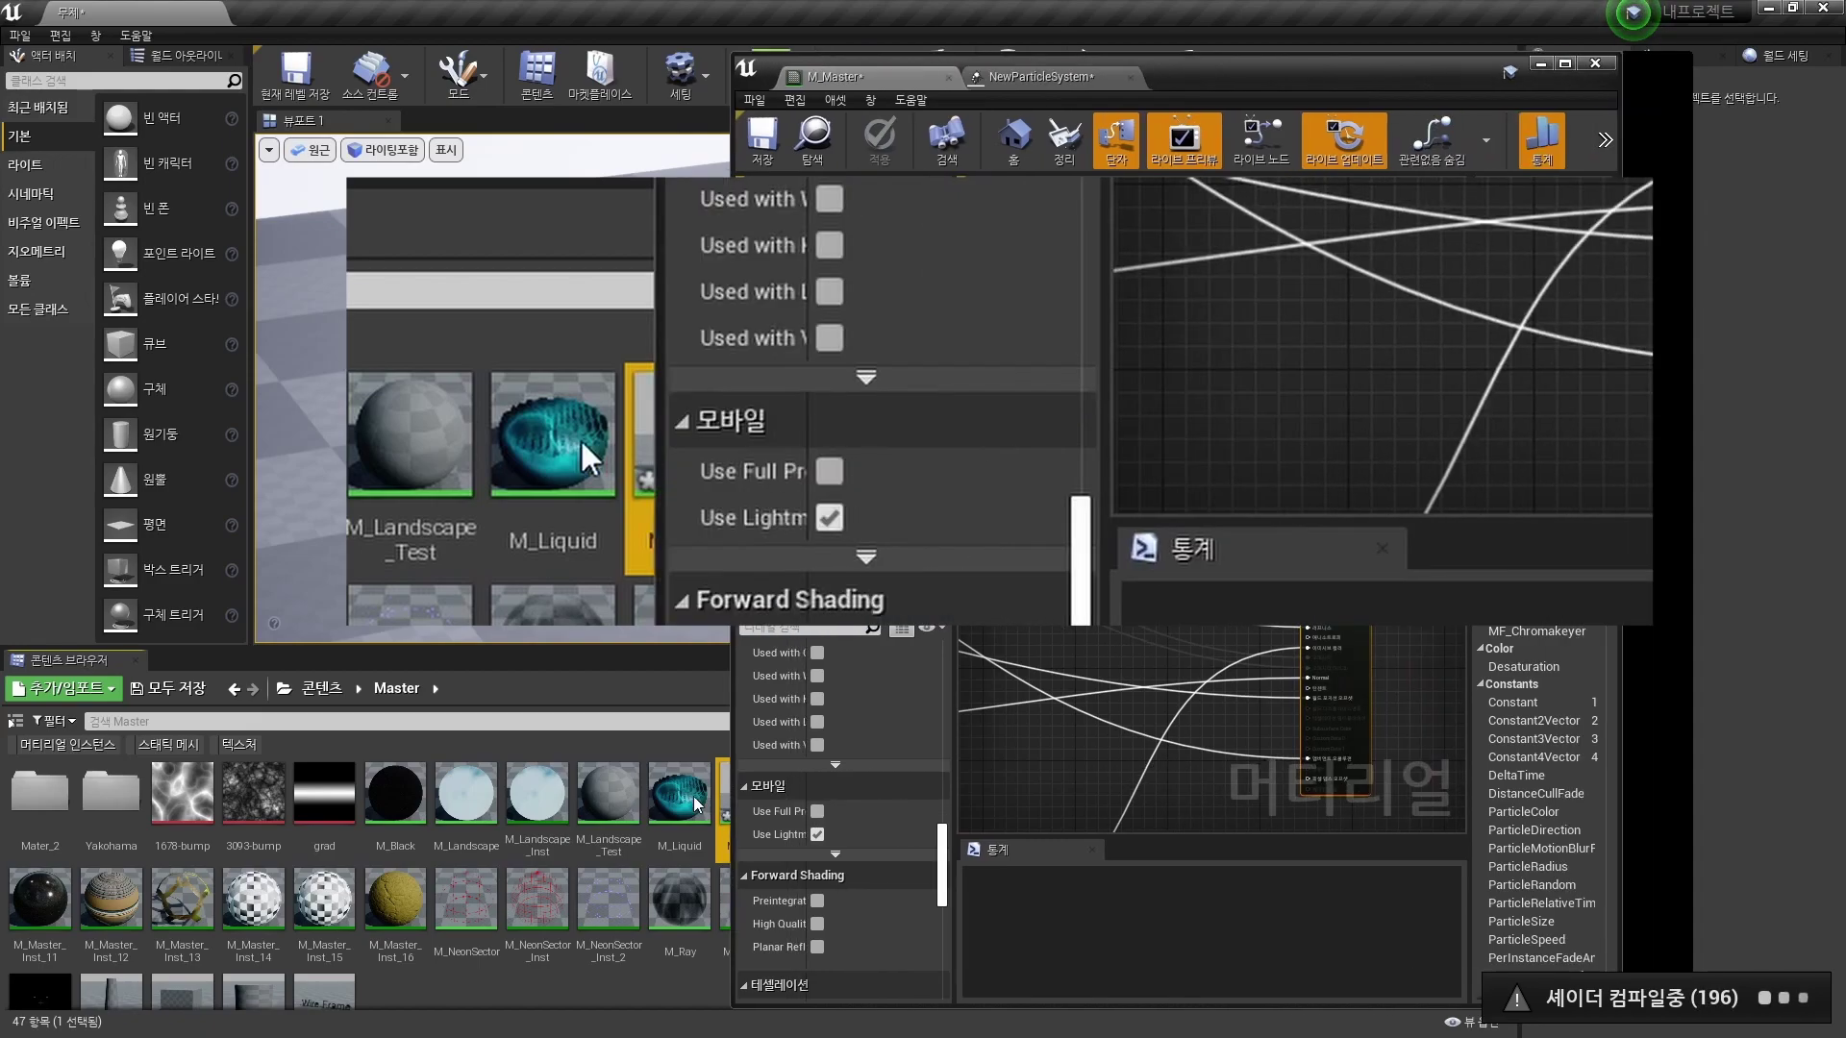
# - Uncheck Automatically Set Usage in Editor and Used with Particle Sprites under advanced Usage
pyautogui.click(797, 765)
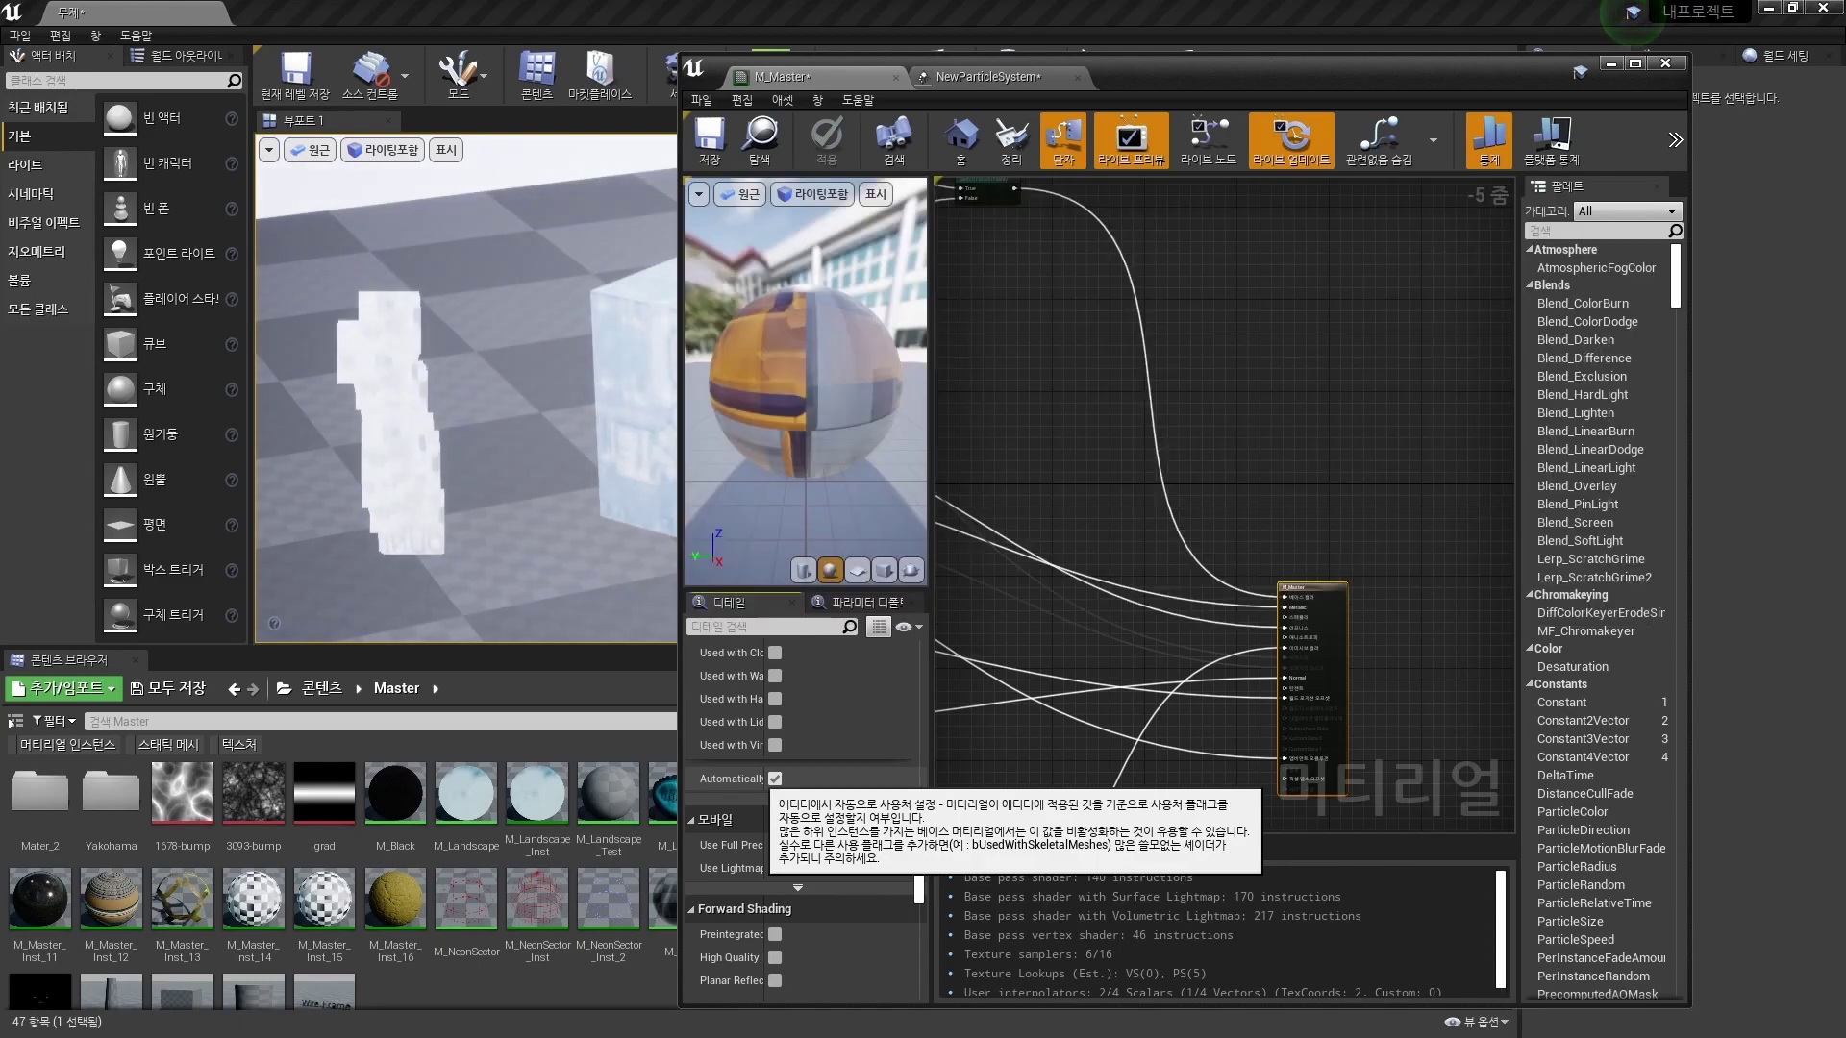
pyautogui.click(775, 779)
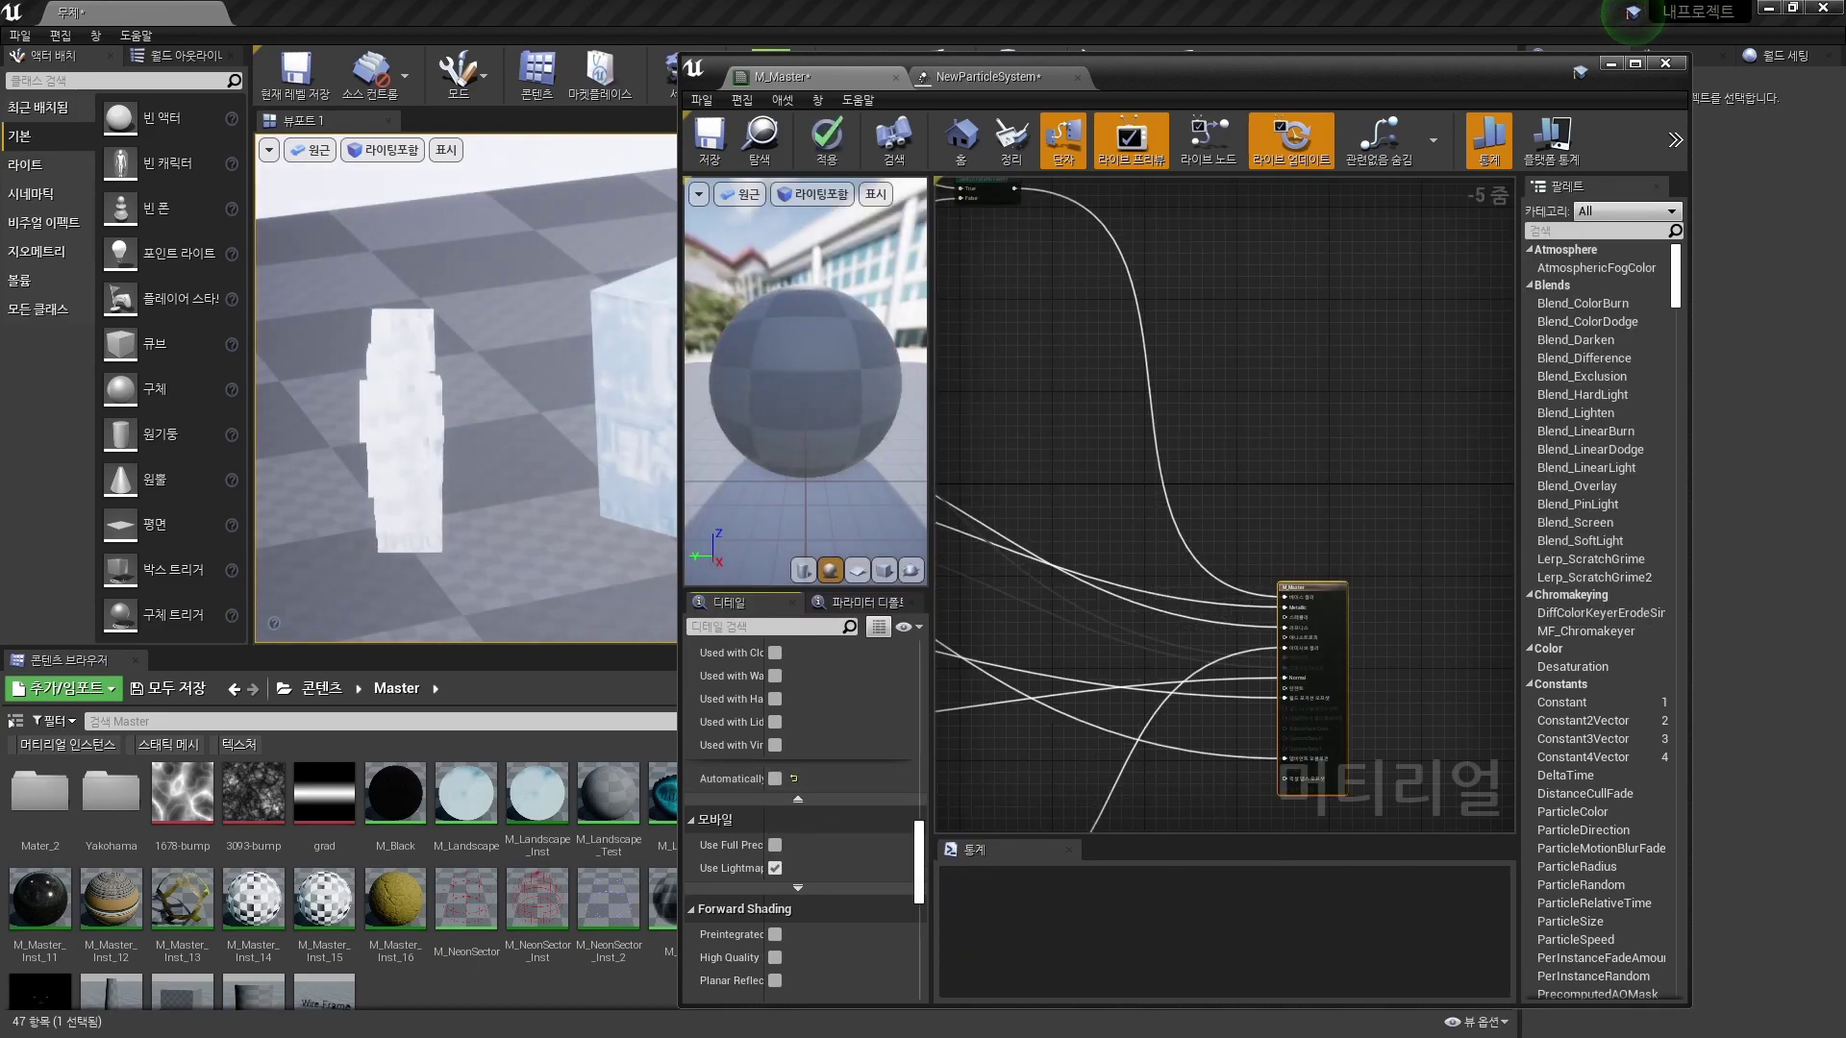
pyautogui.scroll(6, 804, 817)
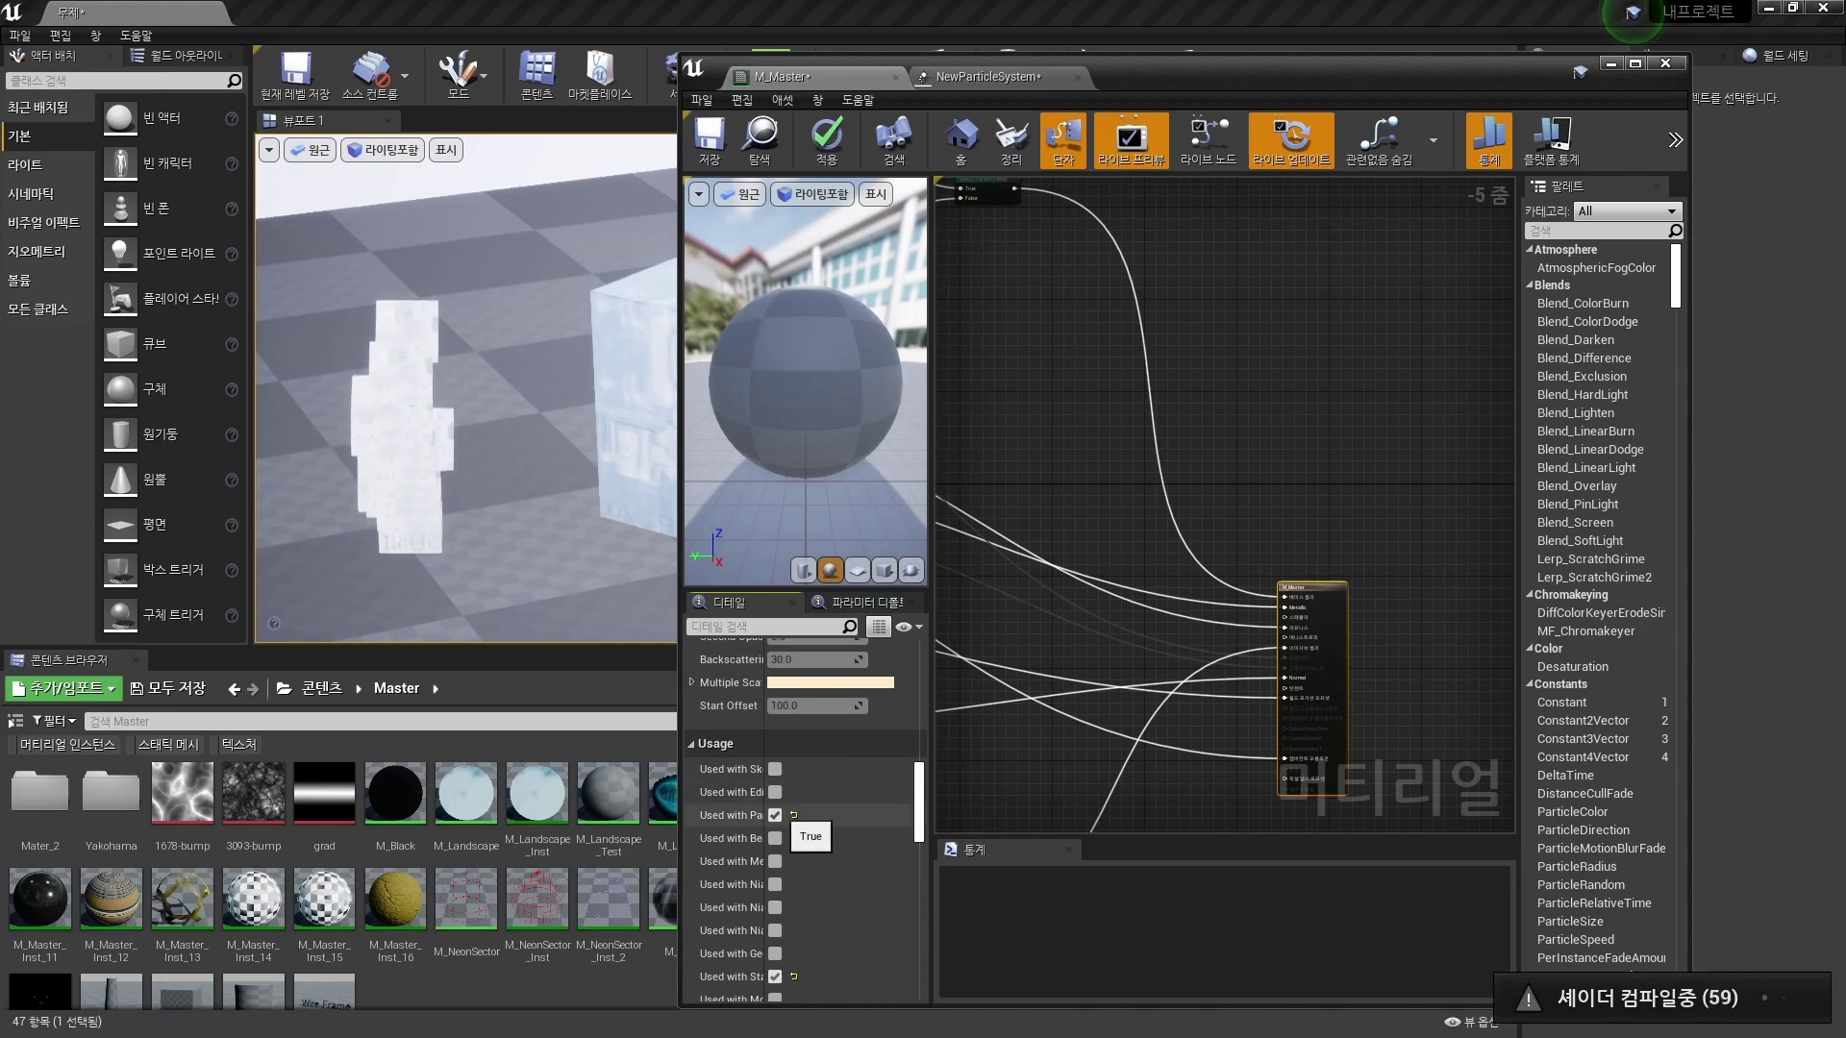
pyautogui.click(774, 873)
pyautogui.scroll(-2, 775, 873)
pyautogui.moveTo(681, 576); pyautogui.dragTo(812, 577)
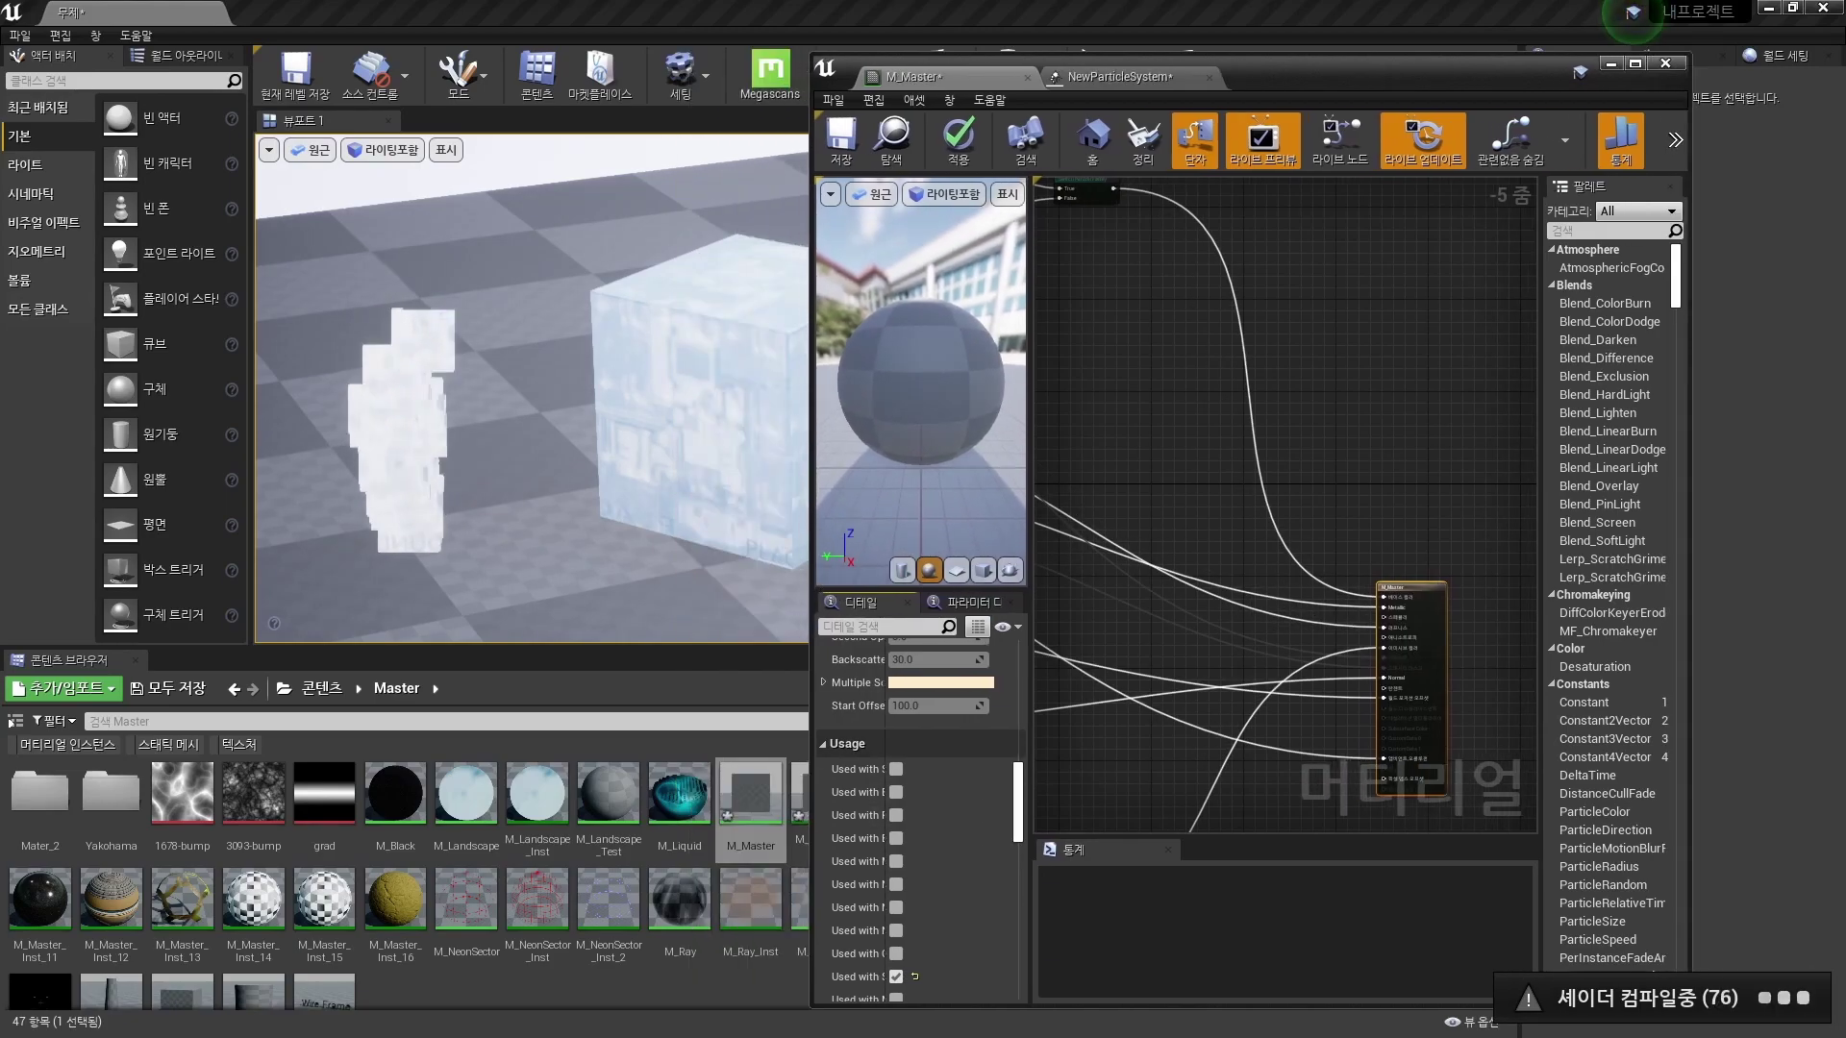
# - Apply the M_Master changes and select the particle system near the ice cube
pyautogui.click(958, 139)
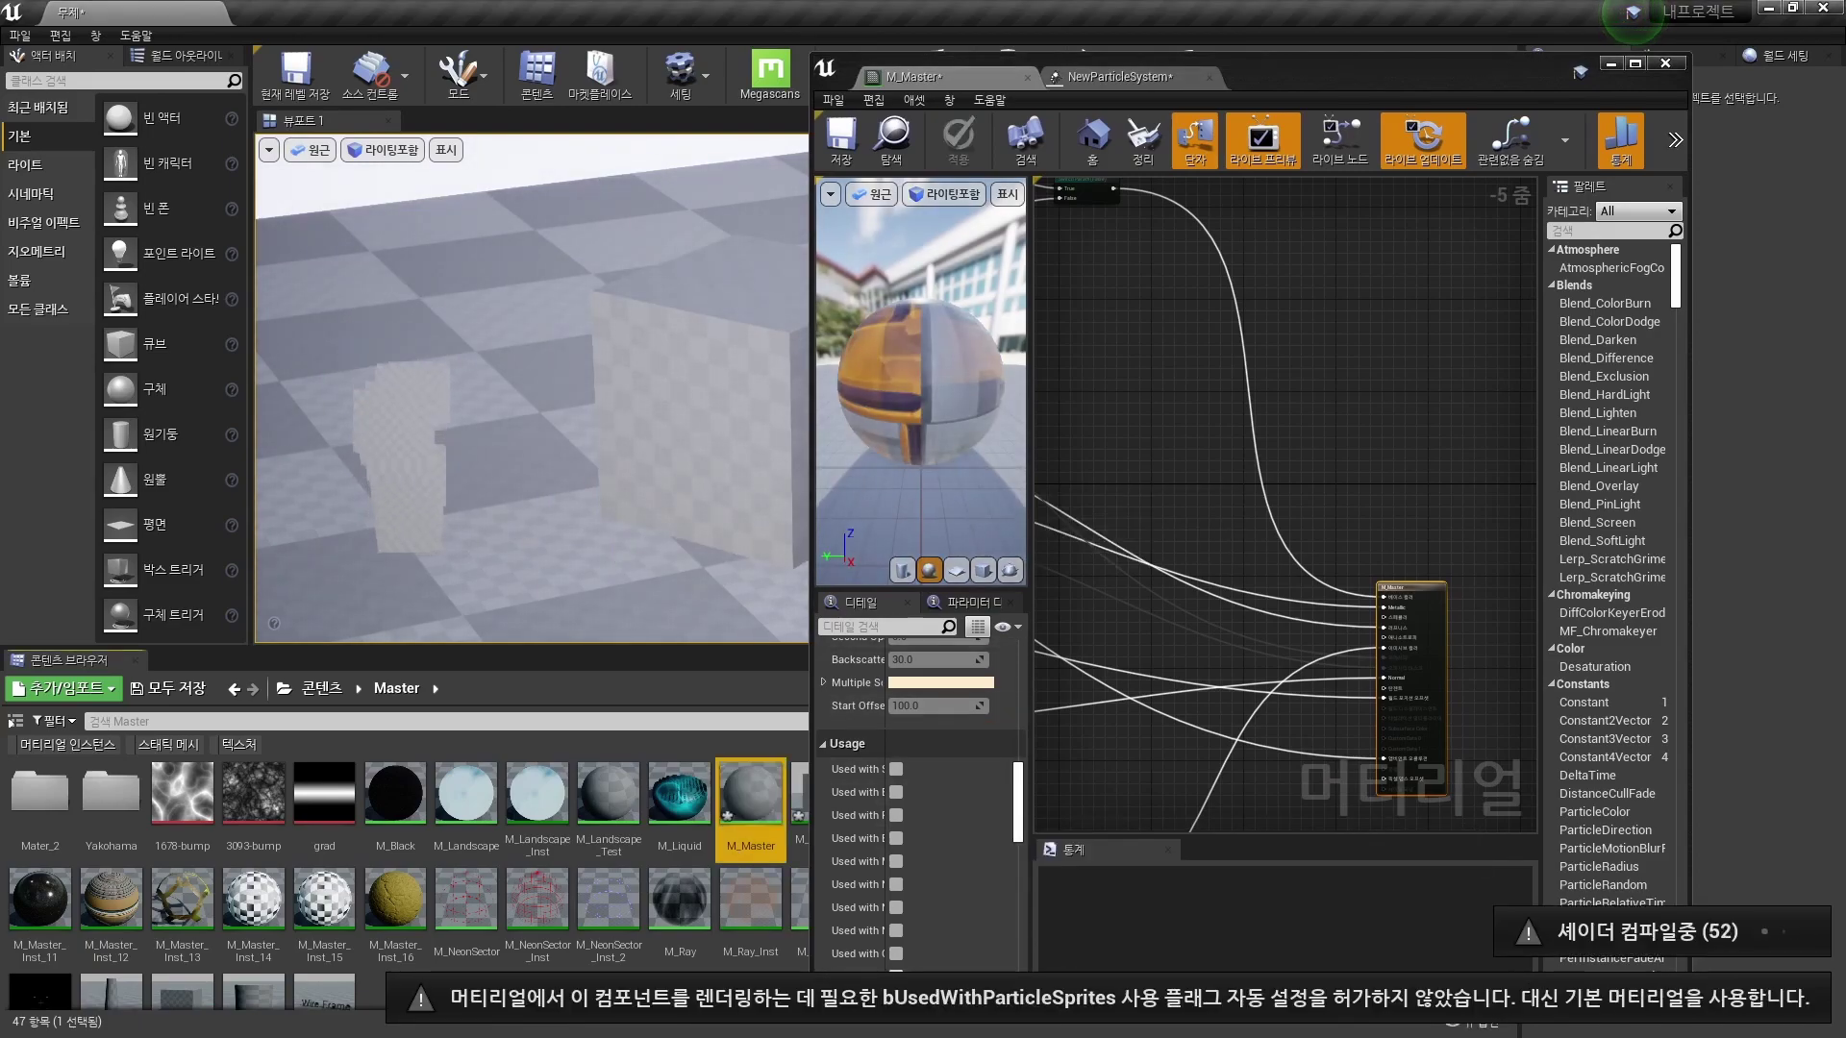
pyautogui.moveTo(1512, 82); pyautogui.dragTo(1603, 76)
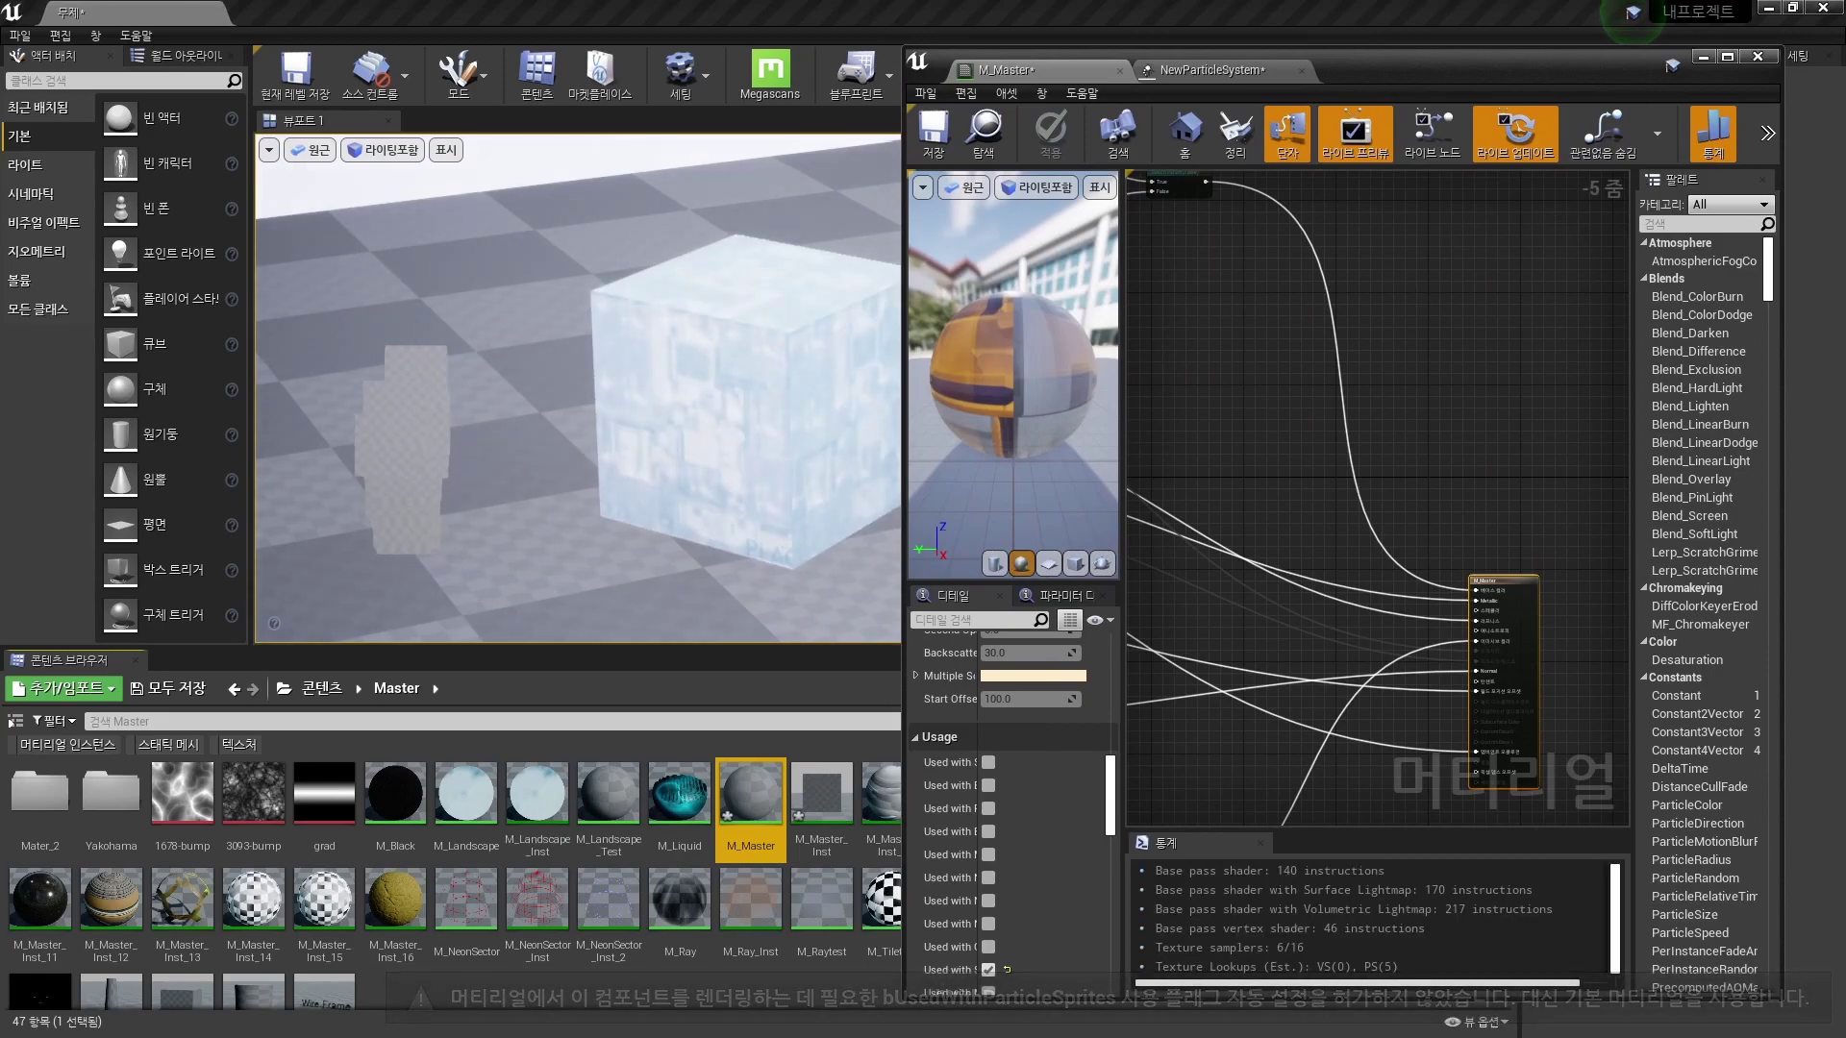
pyautogui.click(486, 413)
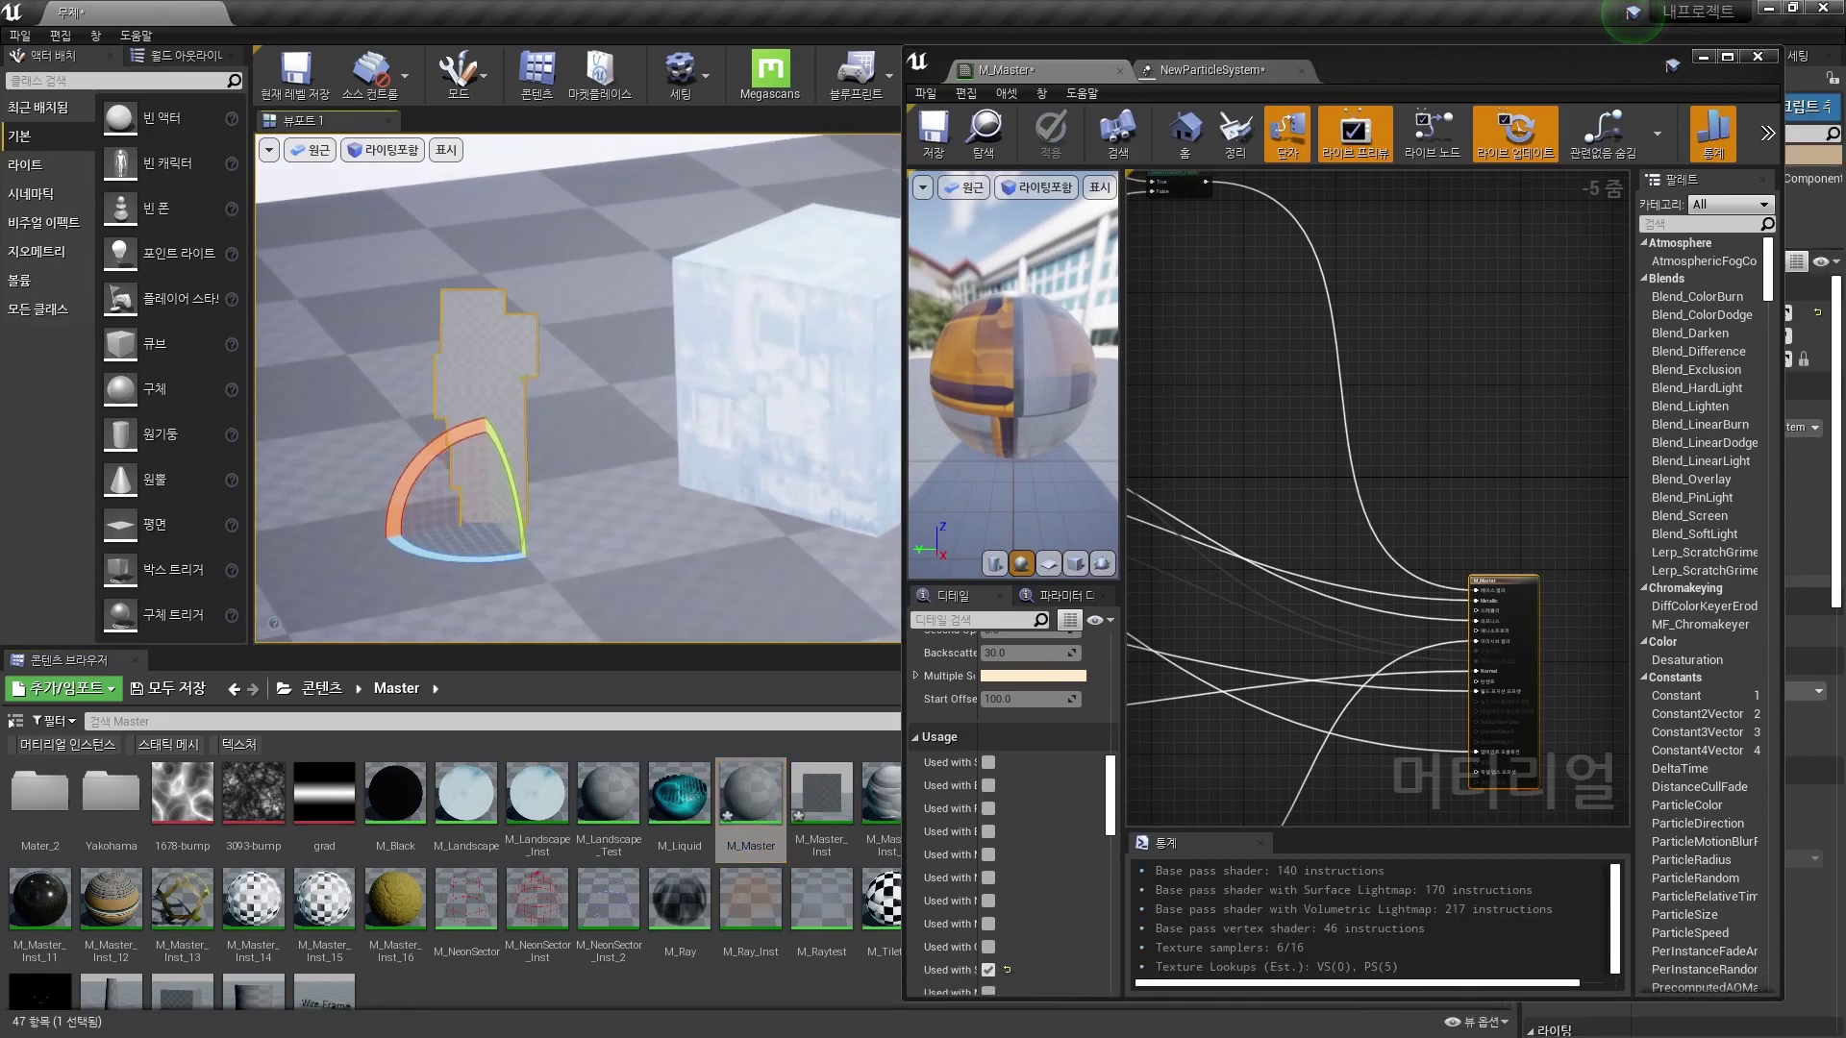
pyautogui.moveTo(576, 385); pyautogui.dragTo(576, 384, button='right')
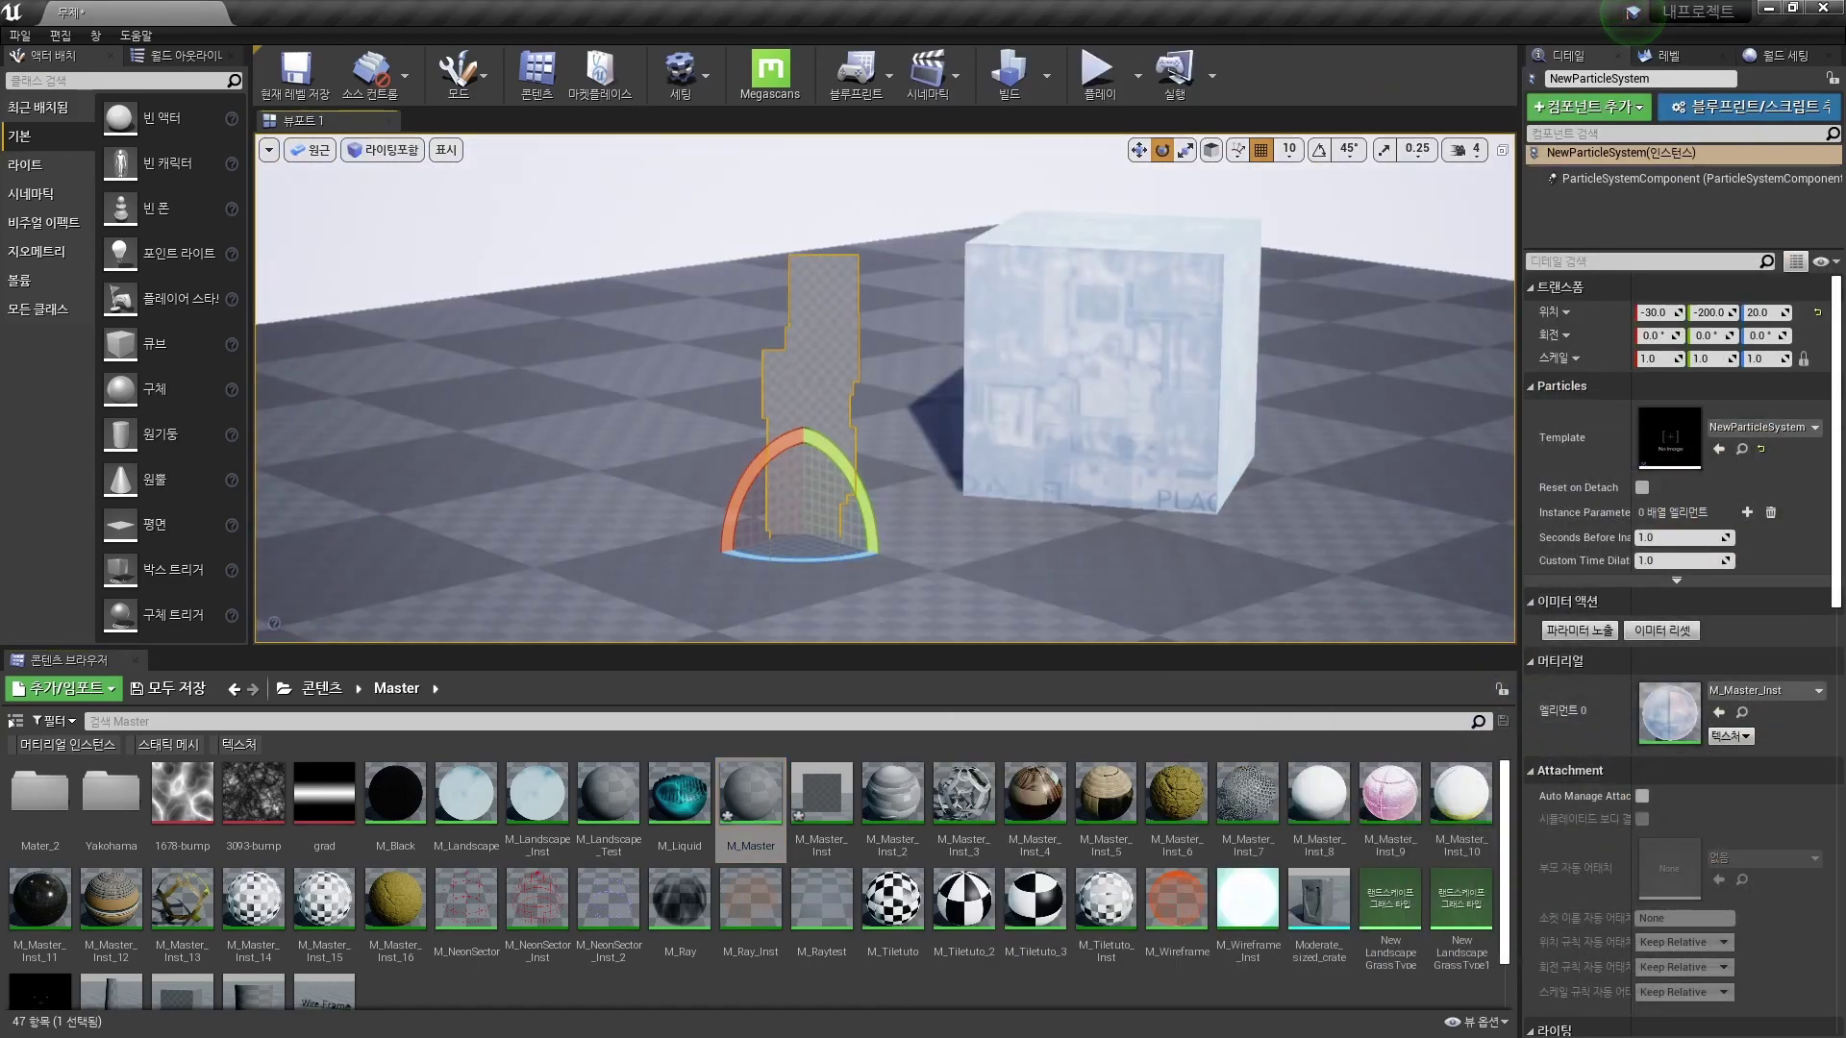
# - Check the particles in Shader Complexity view, then return to Lit view
pyautogui.hotkey('alt', '8')
pyautogui.hotkey('alt', '4')
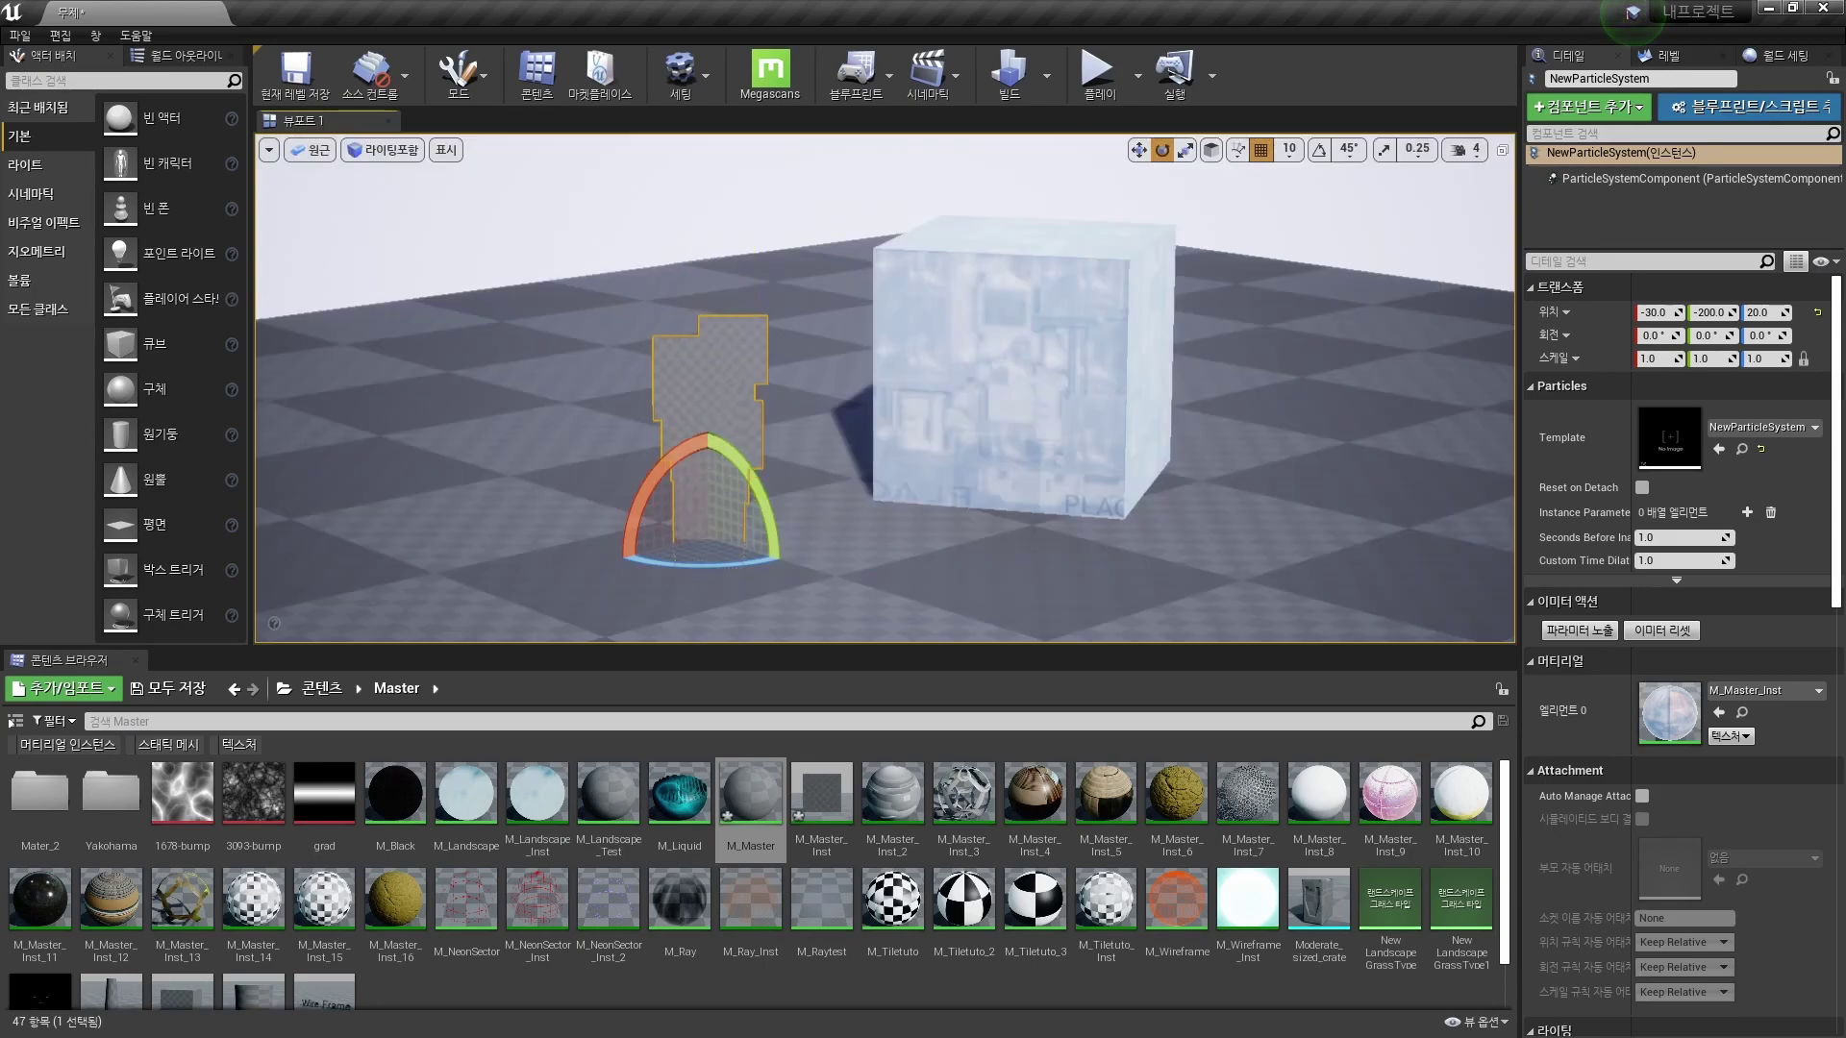
pyautogui.moveTo(885, 388); pyautogui.dragTo(885, 387, button='right')
pyautogui.press('Escape')
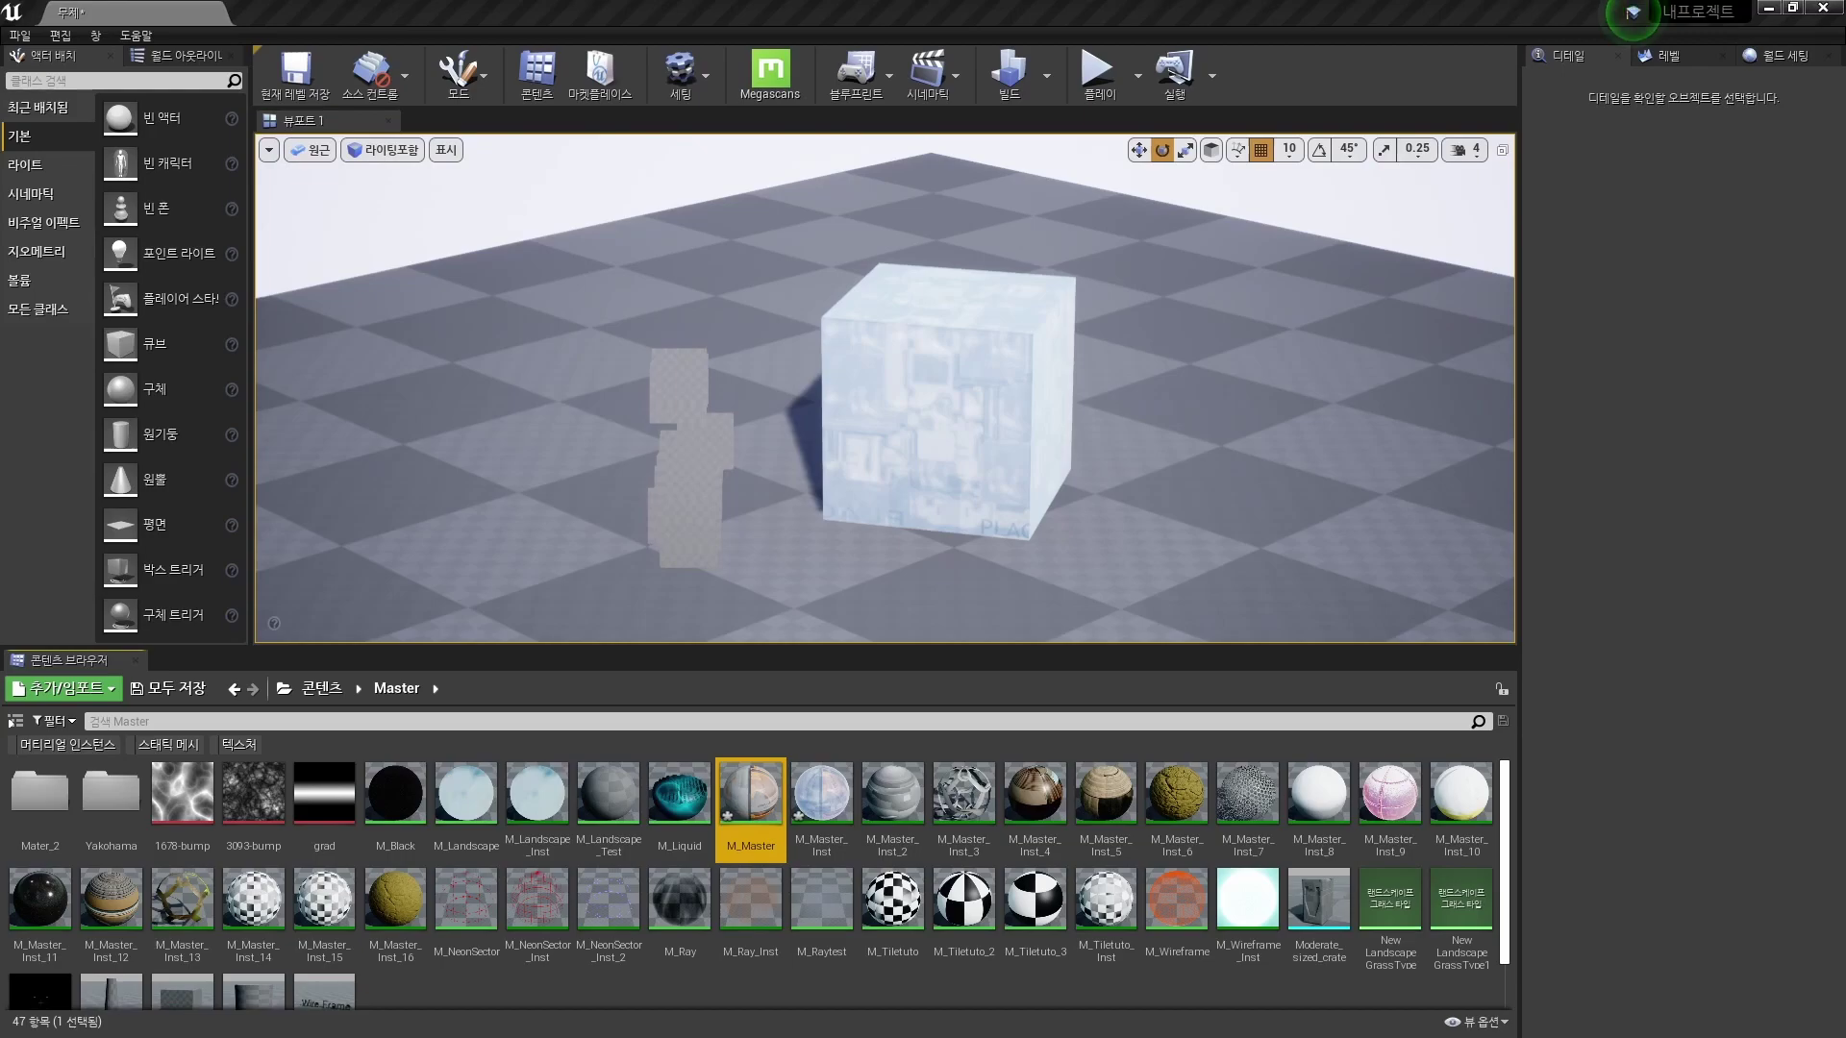
pyautogui.moveTo(885, 651); pyautogui.dragTo(884, 673)
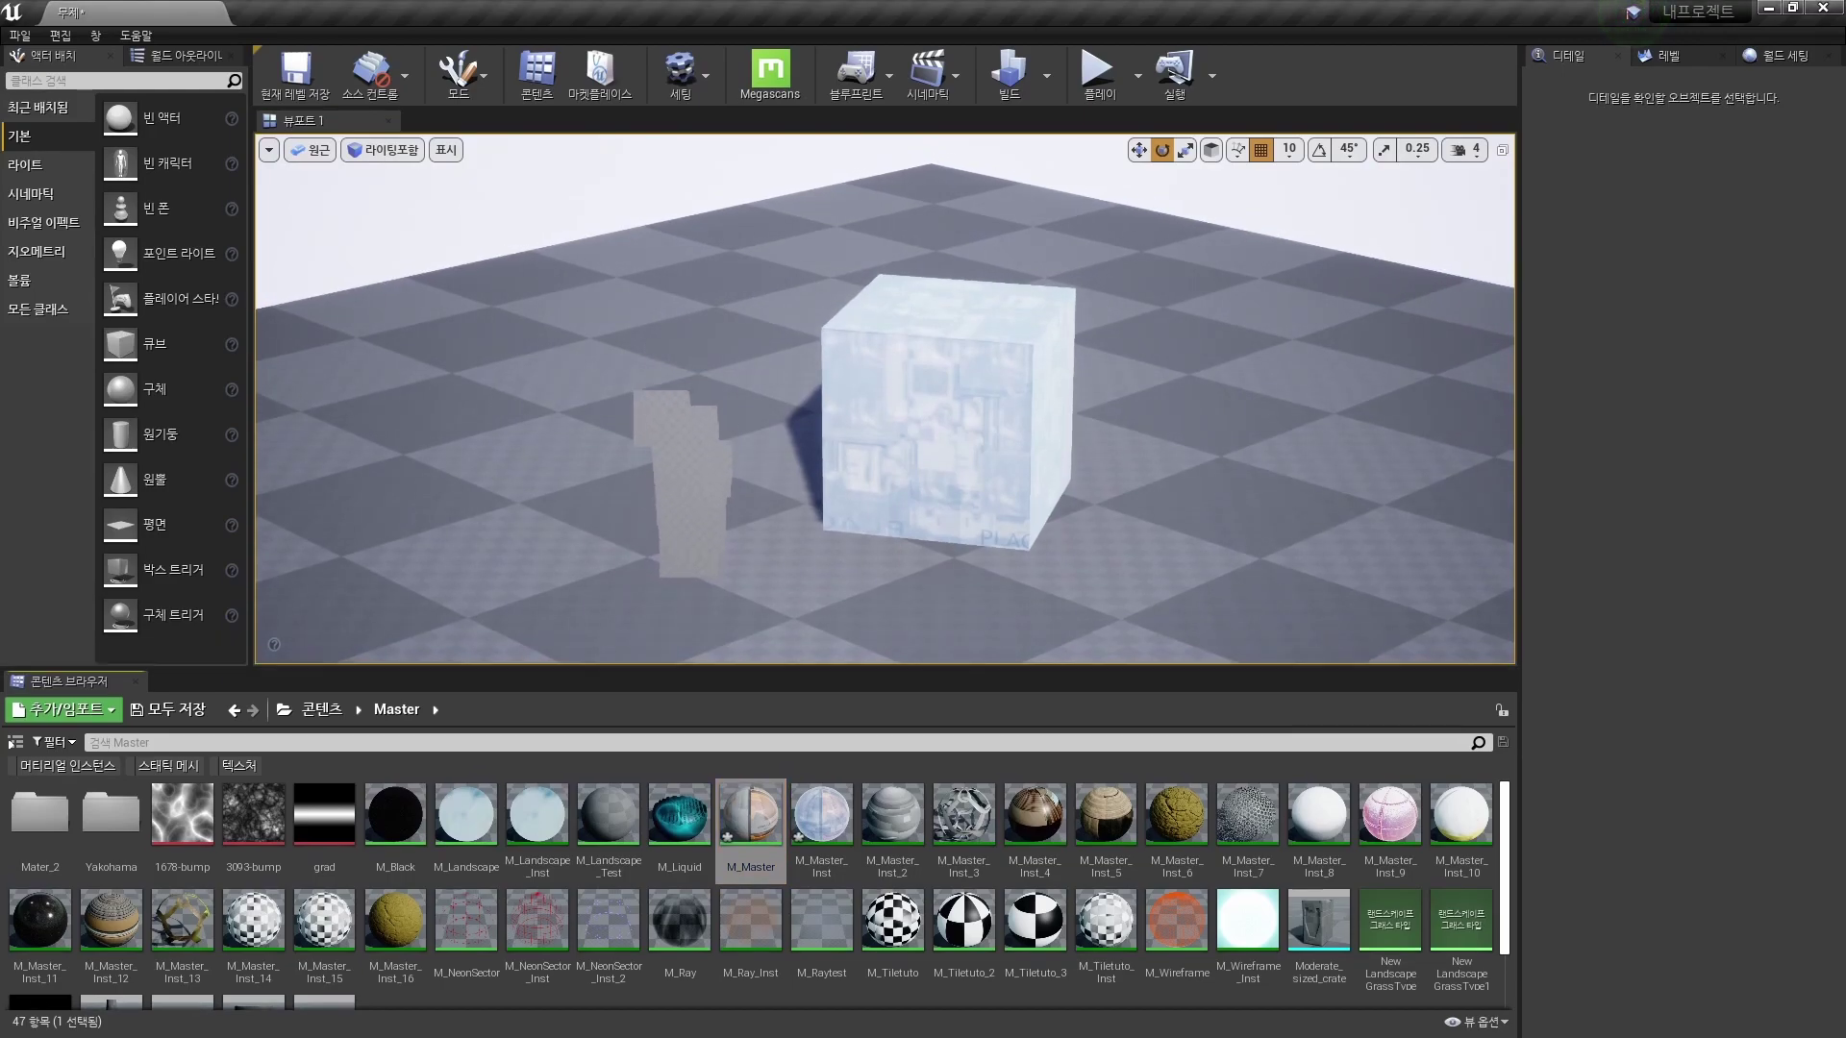
pyautogui.click(682, 451)
pyautogui.scroll(2, 884, 403)
pyautogui.click(1249, 576)
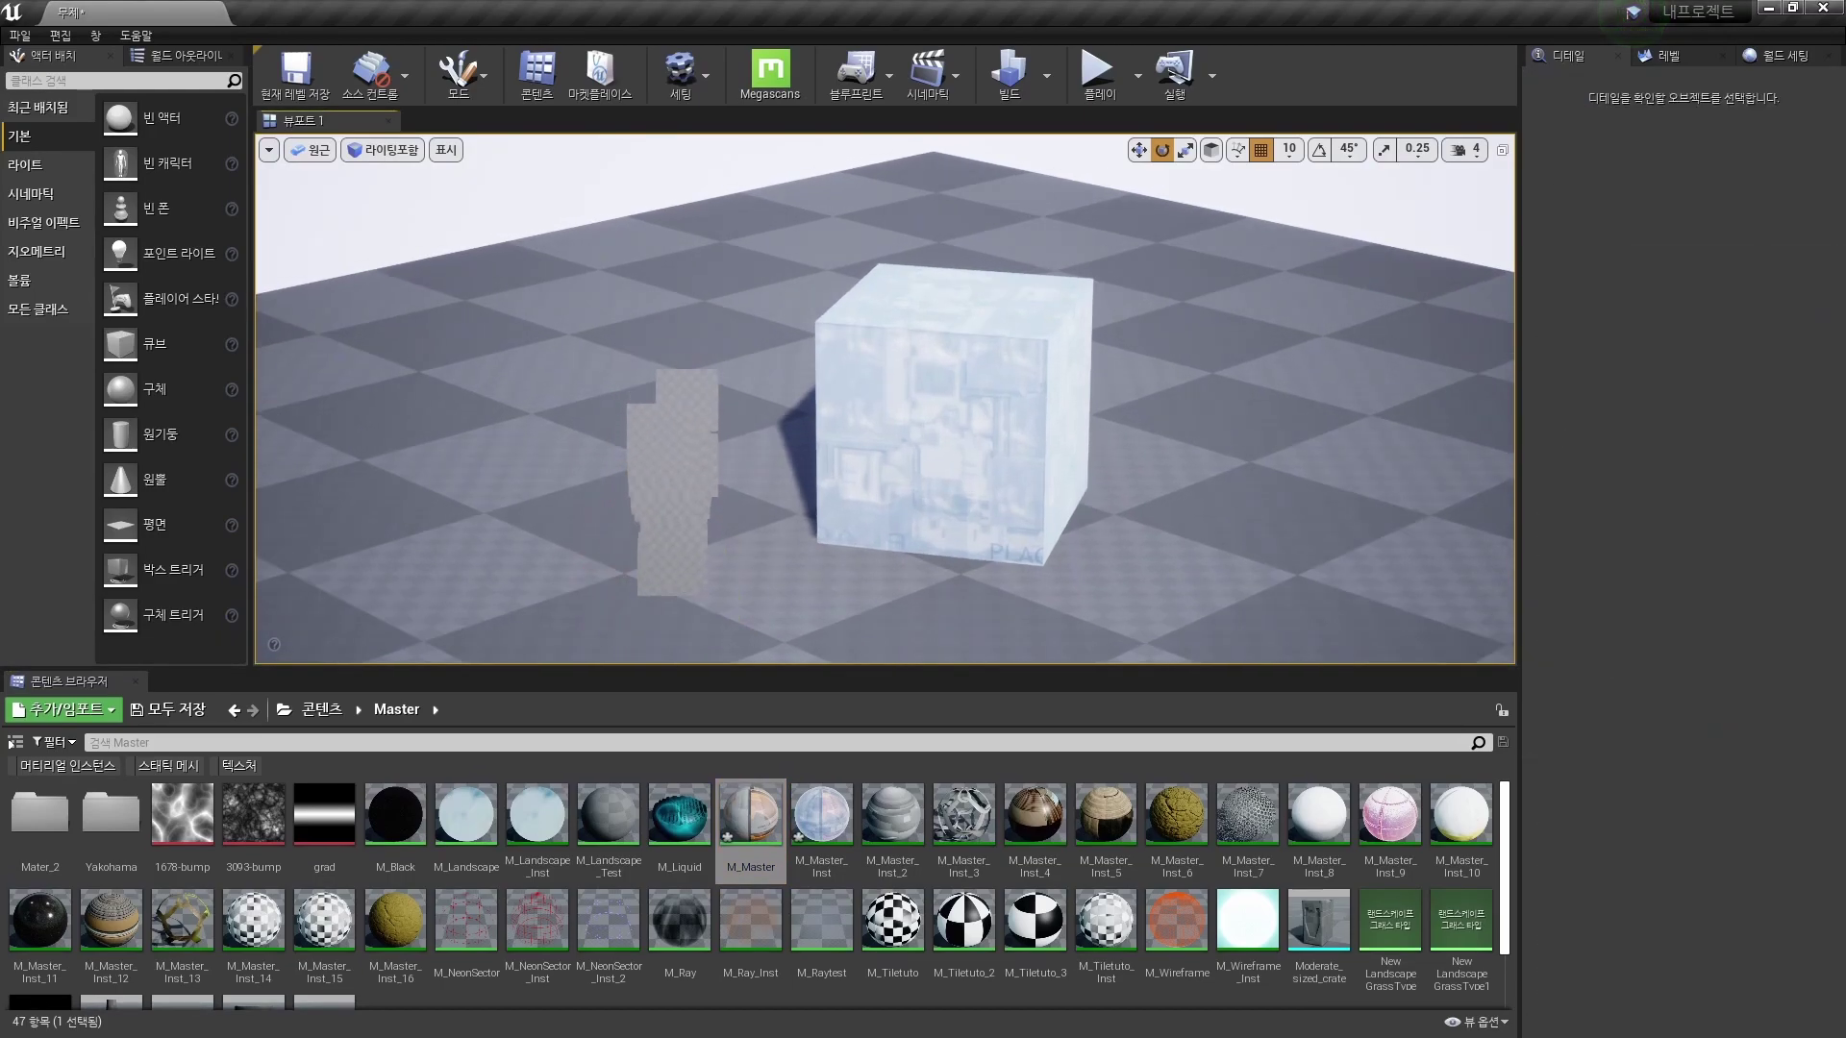
# - Return to the M_Master editor, enlarge its Details panel, and scroll to the Usage flags
pyautogui.hotkey('alt', 'Tab')
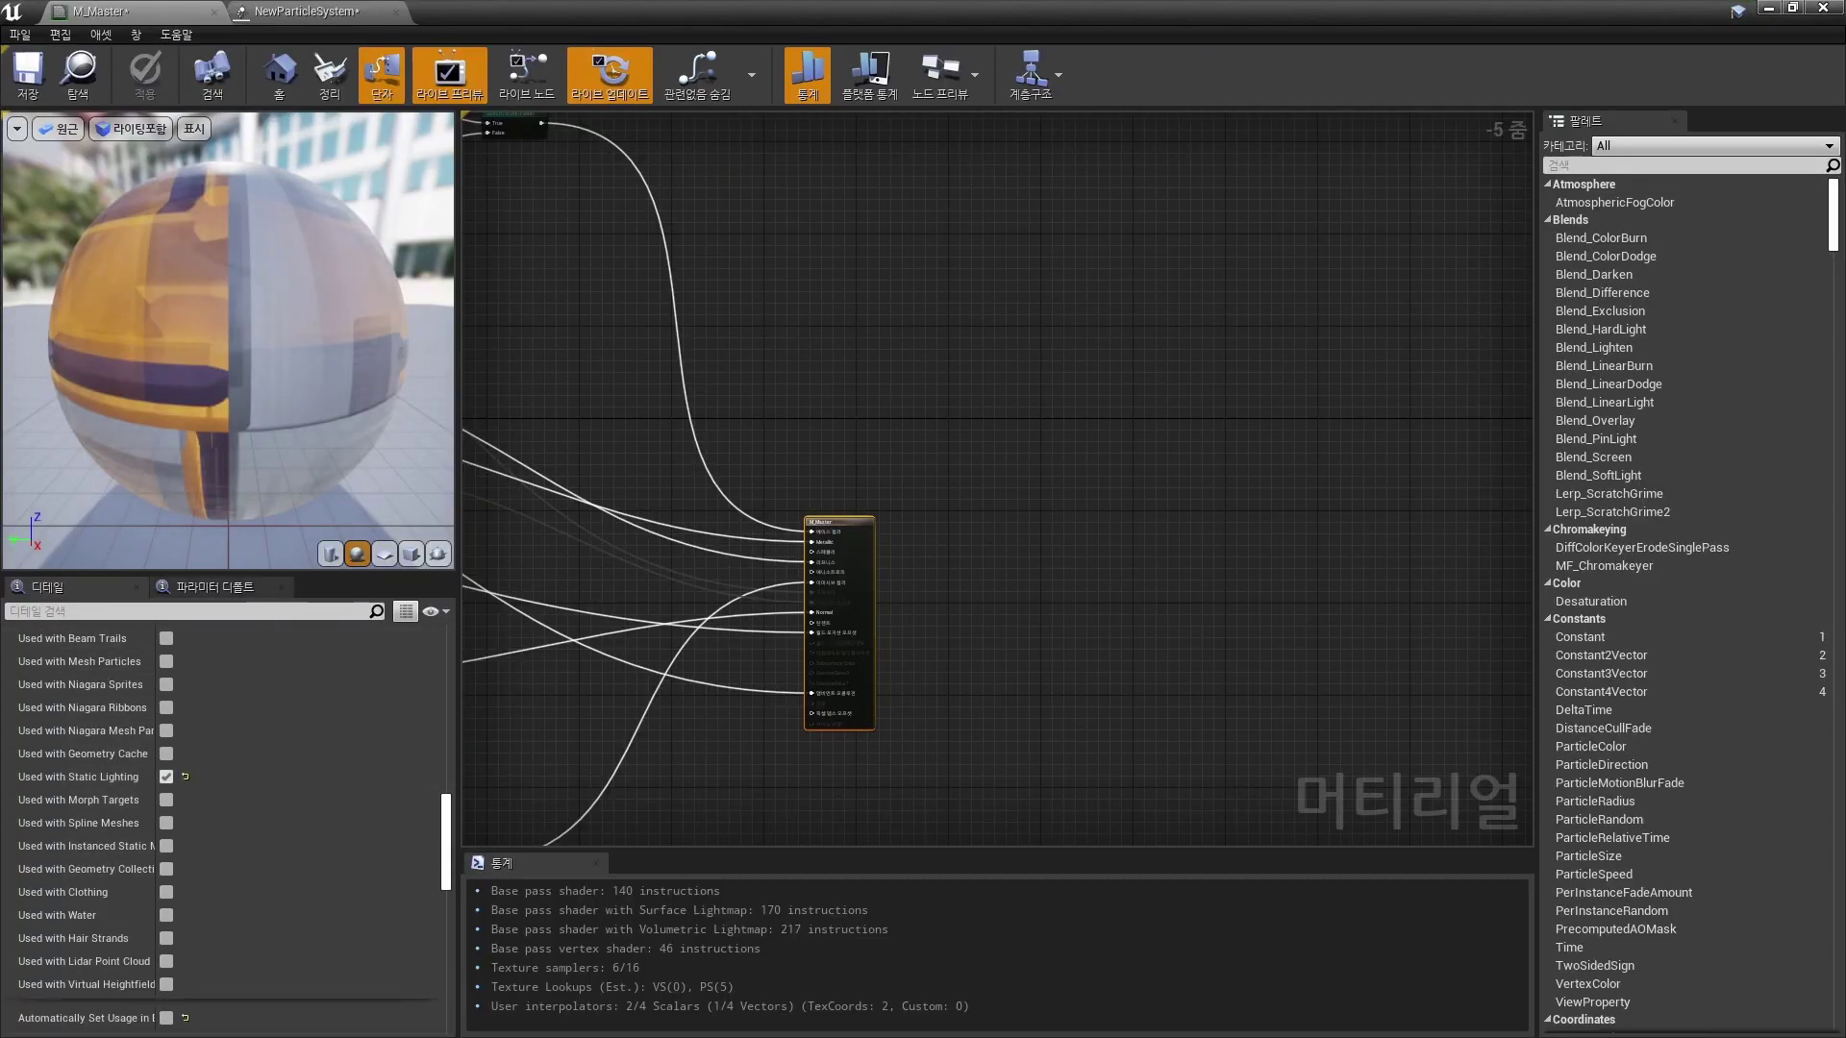
pyautogui.moveTo(228, 574); pyautogui.dragTo(228, 366)
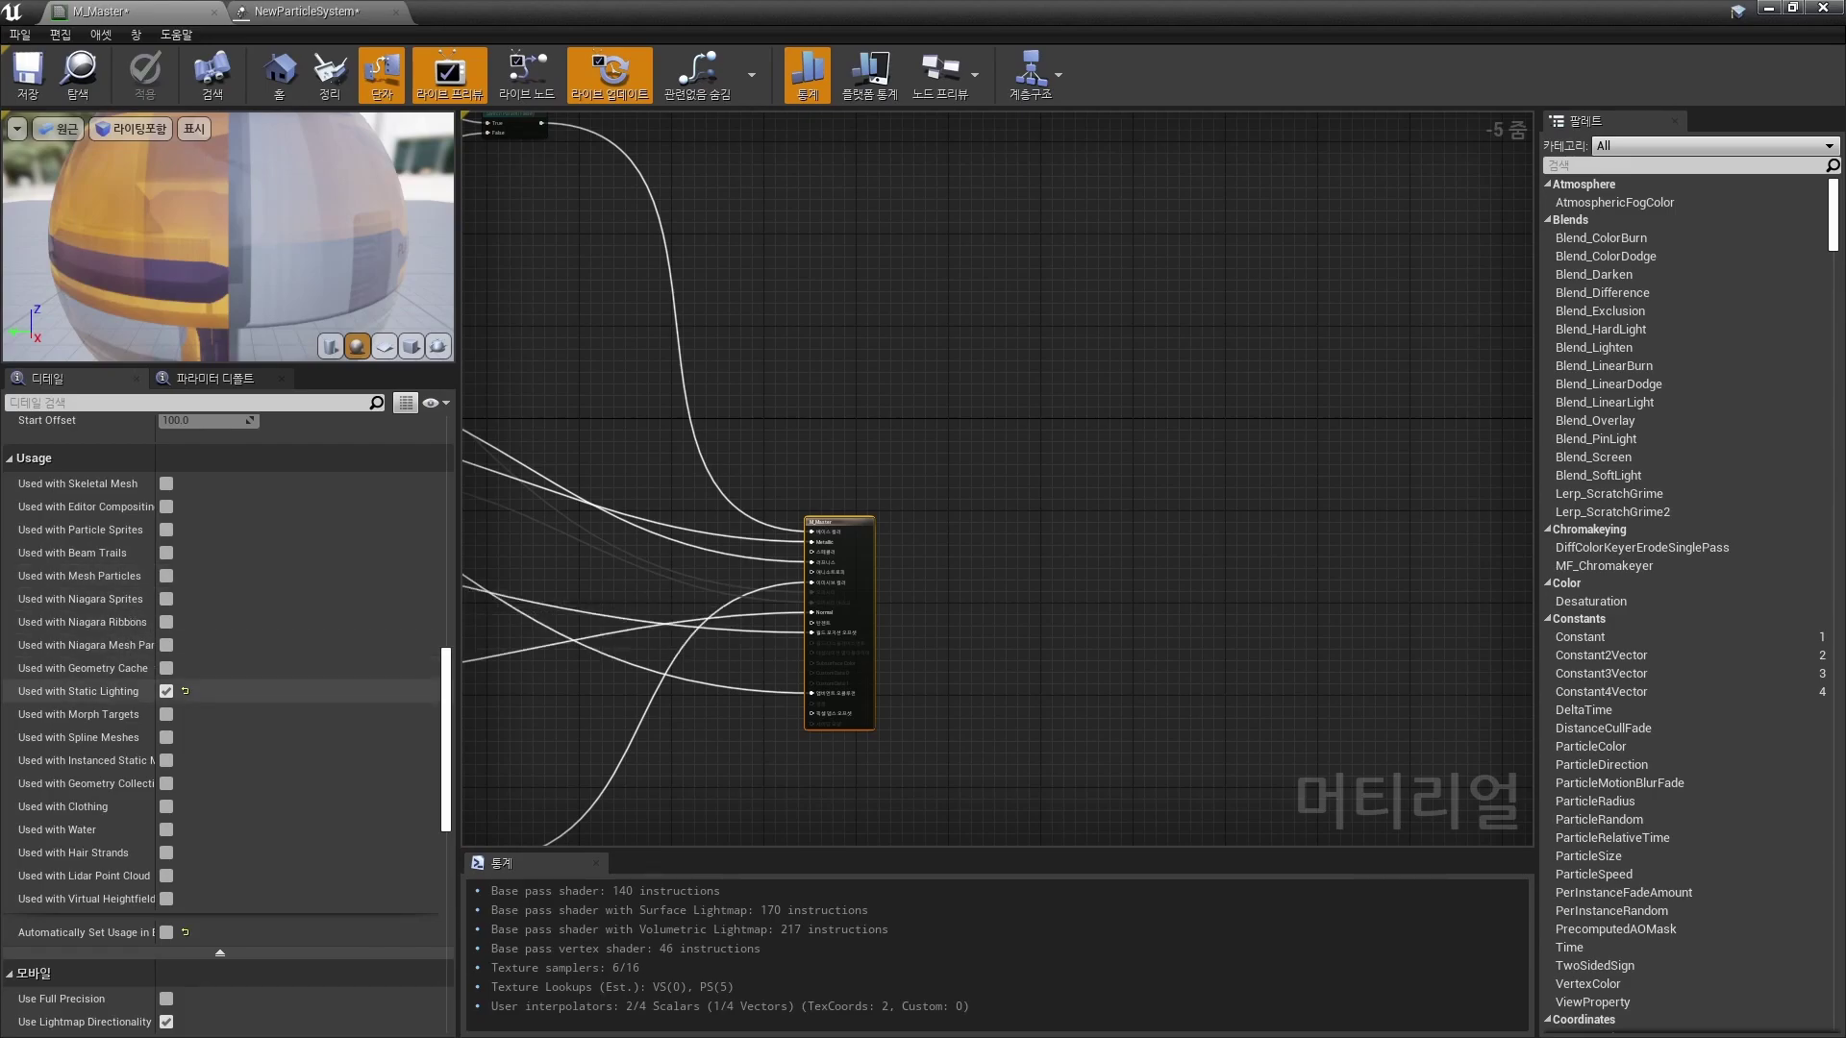
pyautogui.scroll(-2, 144, 693)
pyautogui.scroll(-2, 144, 692)
pyautogui.scroll(-2, 144, 692)
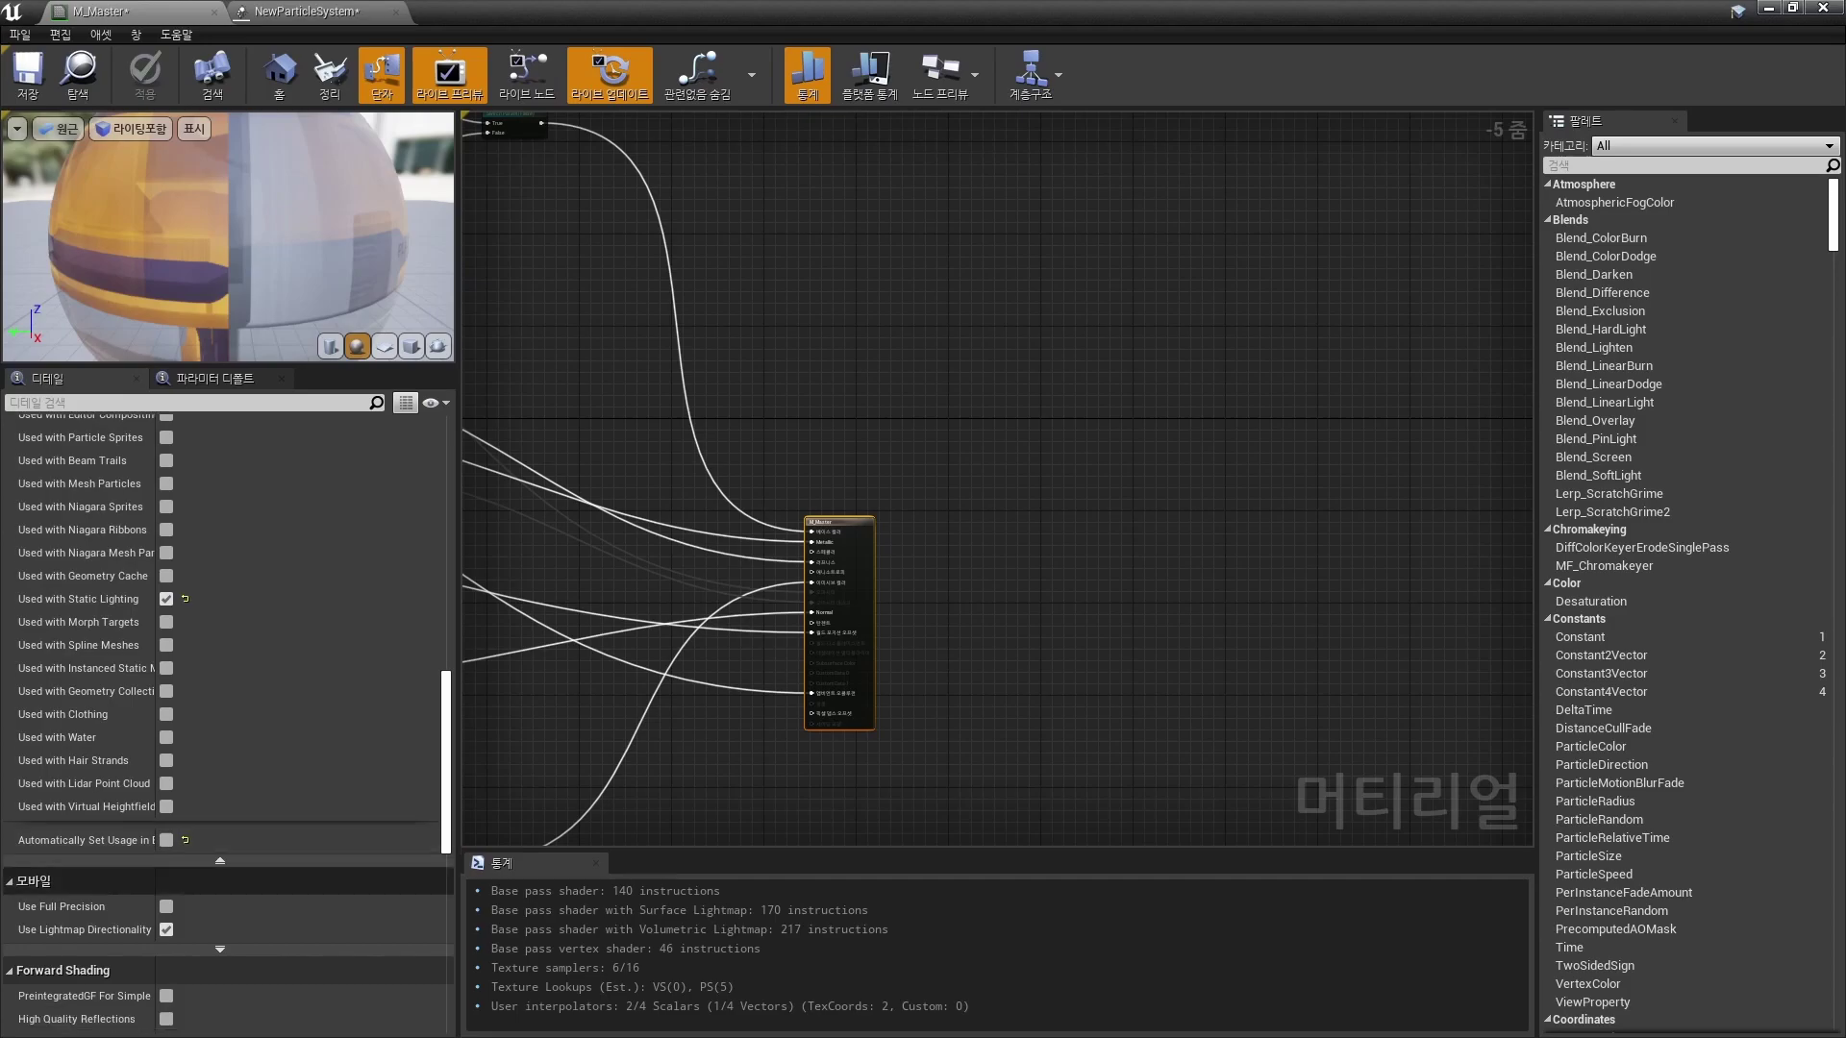
pyautogui.scroll(-2, 144, 692)
pyautogui.scroll(-3, 227, 721)
pyautogui.scroll(-4, 228, 721)
pyautogui.scroll(9, 228, 721)
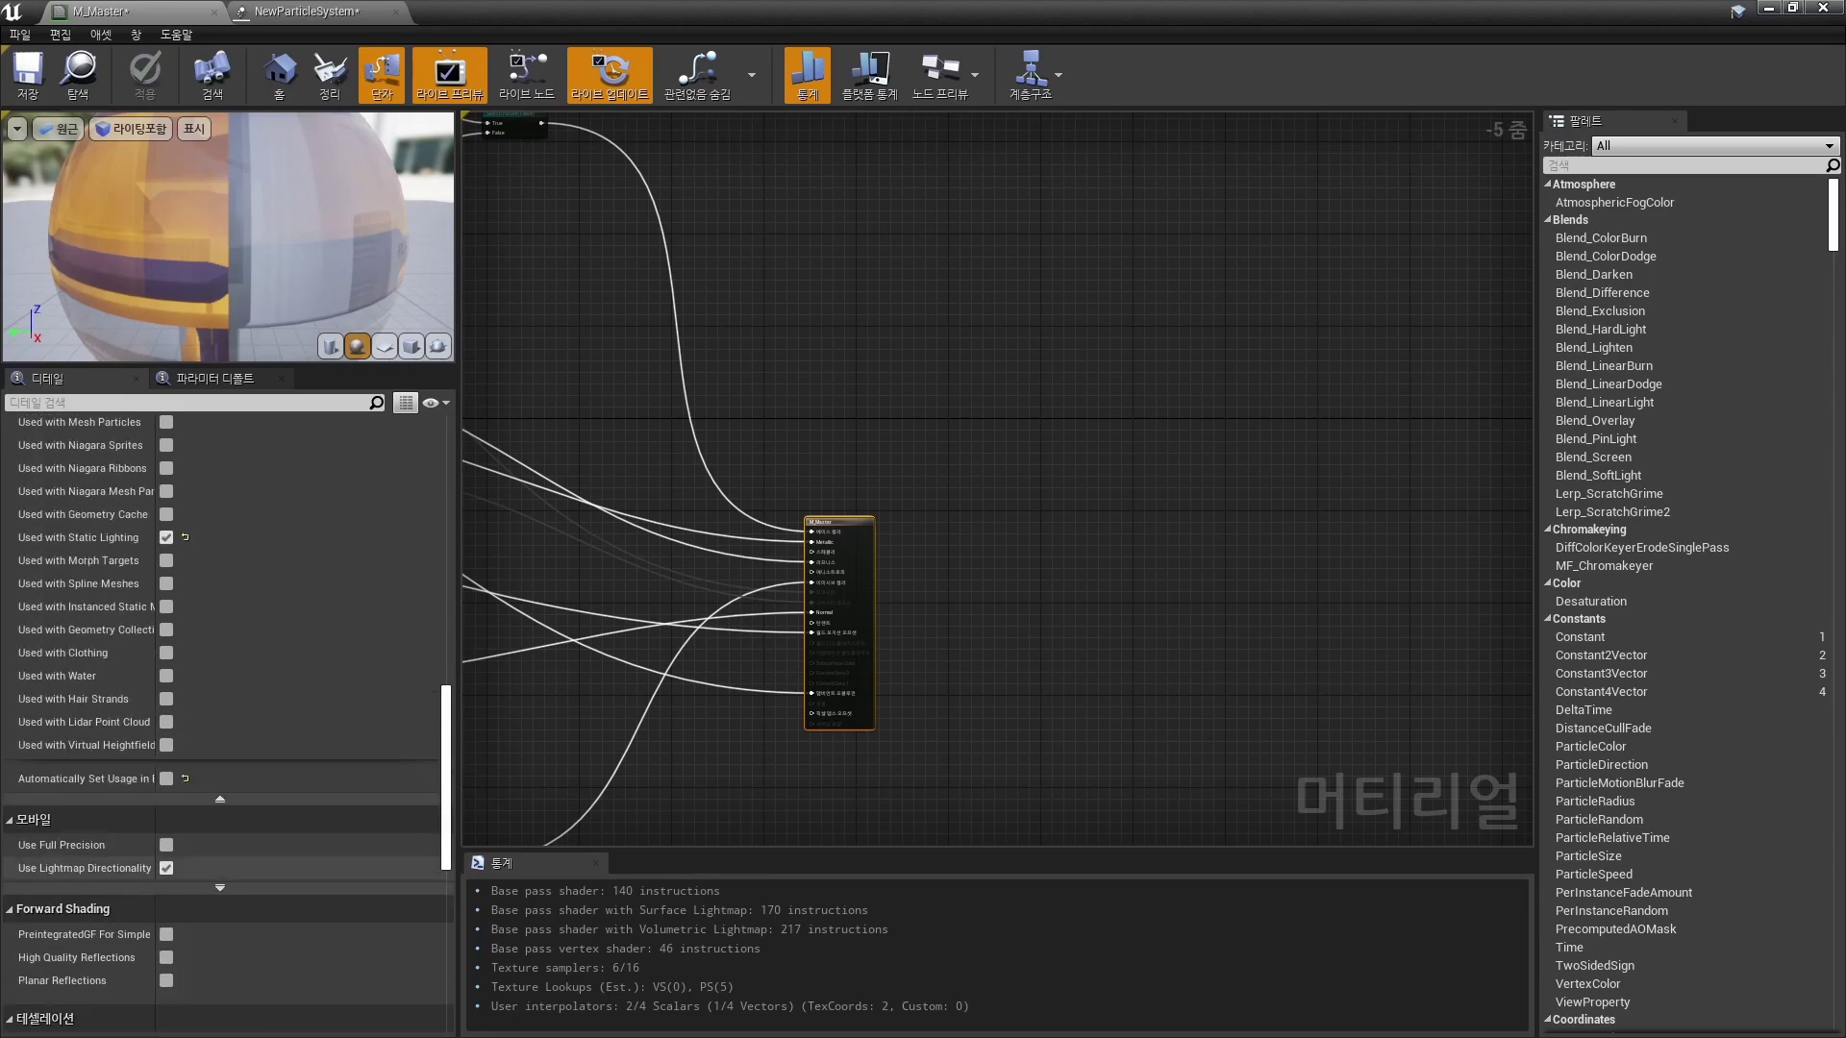
pyautogui.scroll(6, 228, 721)
pyautogui.scroll(-4, 228, 721)
pyautogui.scroll(2, 228, 721)
pyautogui.scroll(-2, 227, 721)
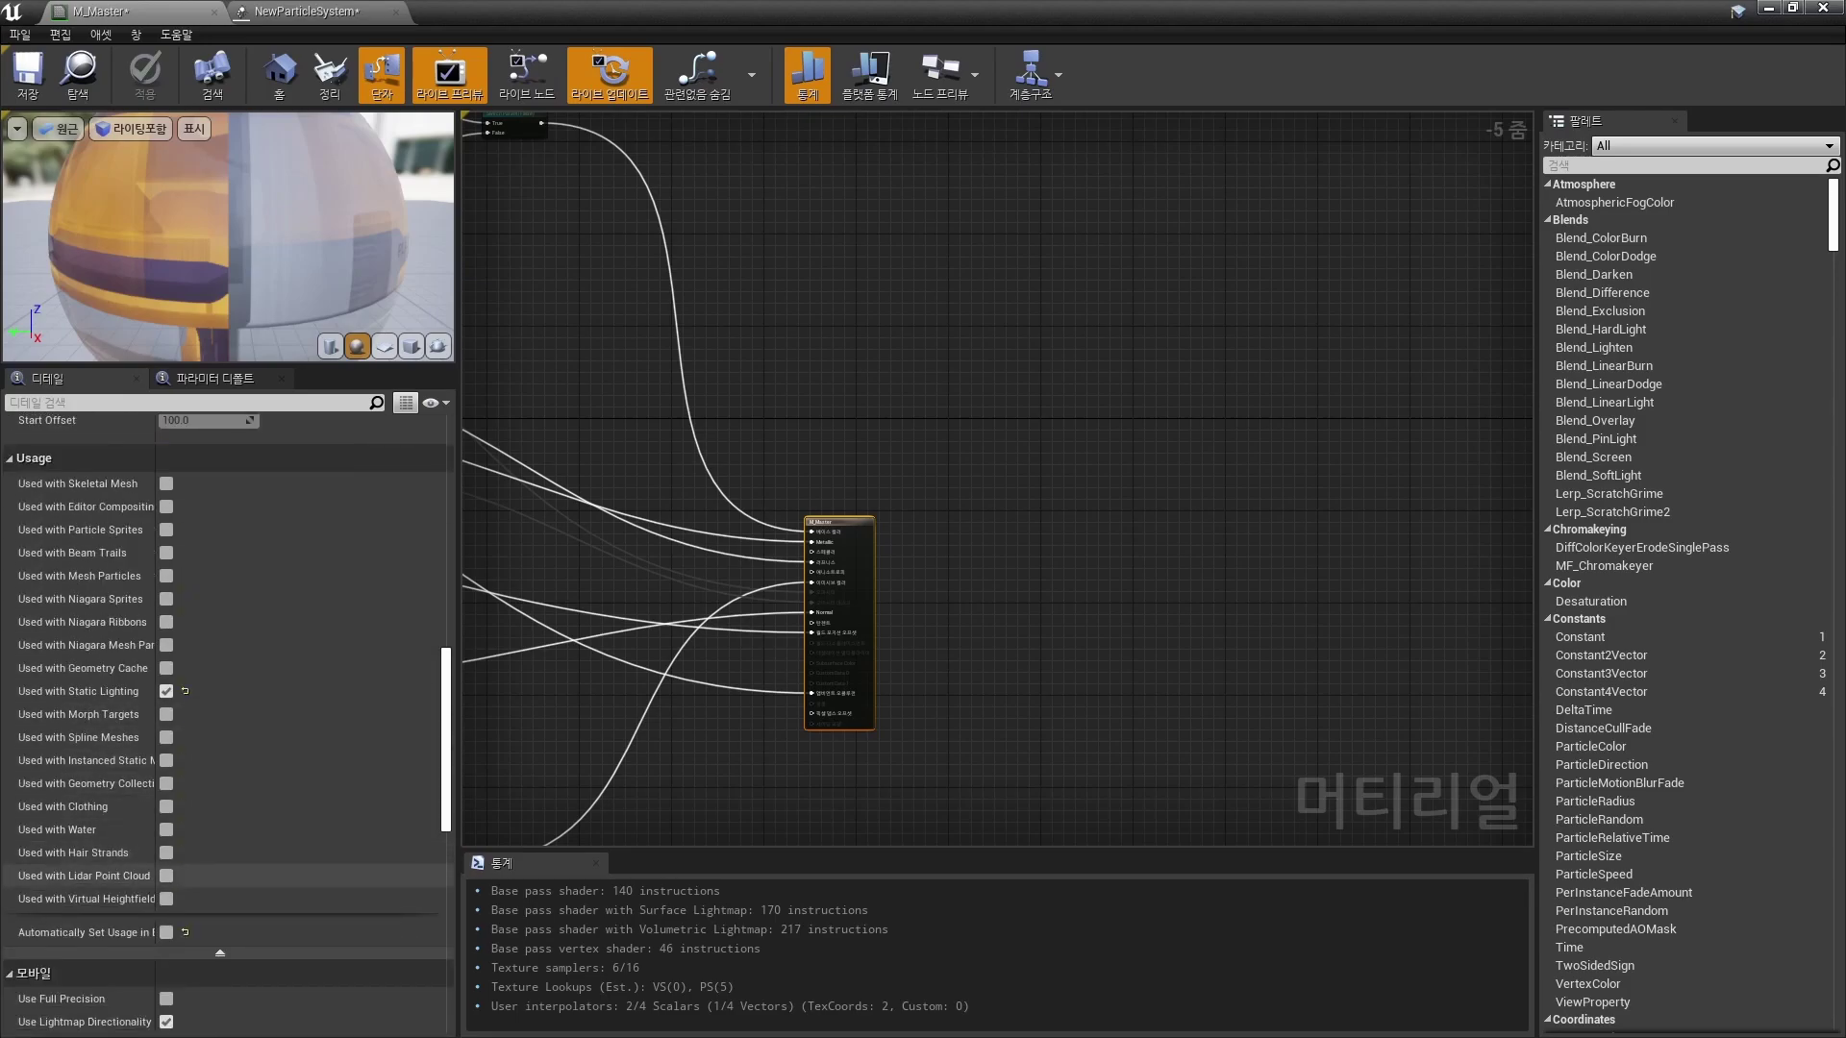